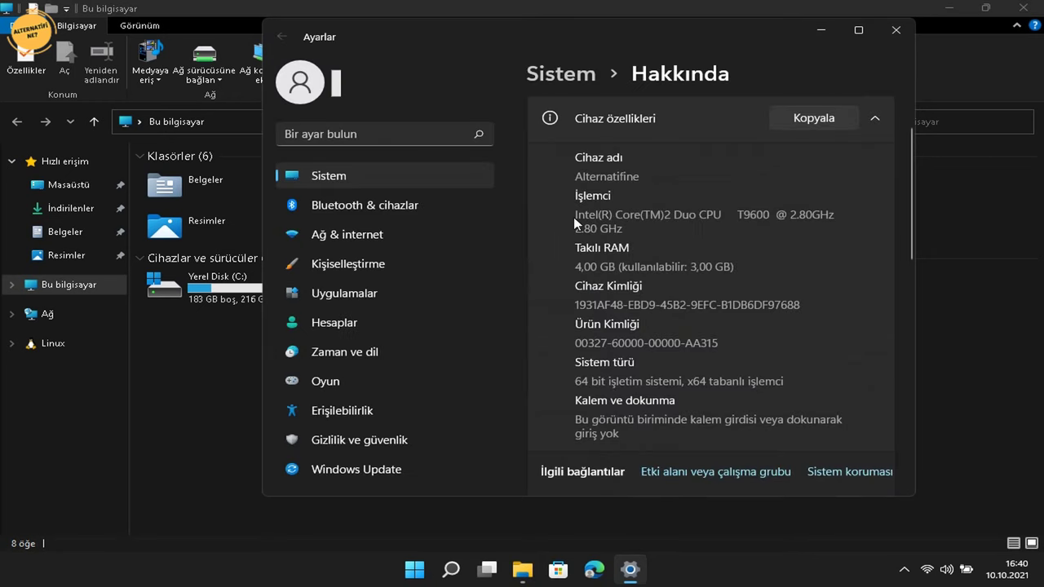
Examine the processor and Windows edition details on the device's About page, and close the Settings and file browser windows
drag(639, 232, 563, 210)
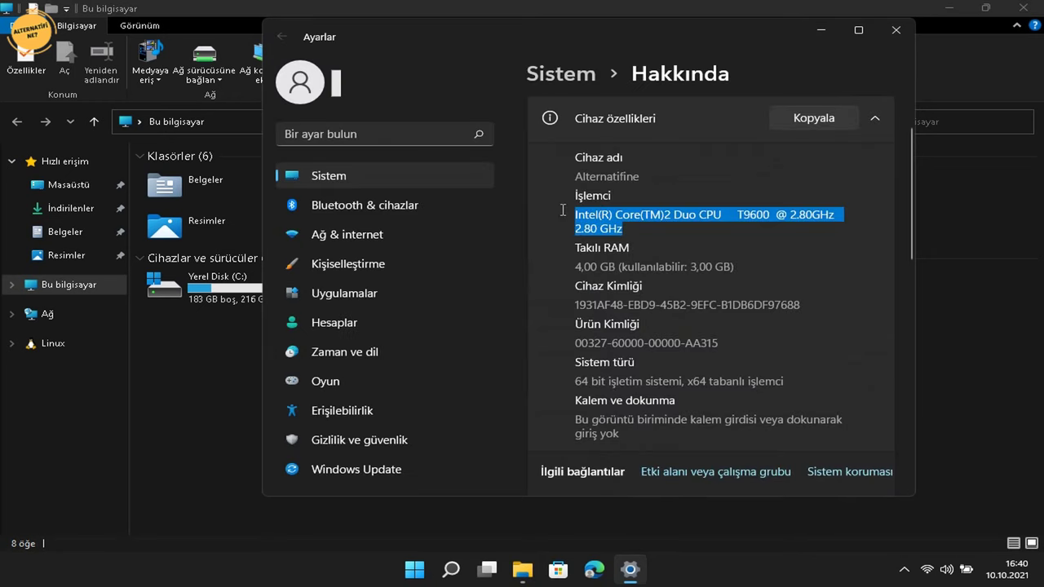
click(687, 228)
scroll(686, 227, down, 5)
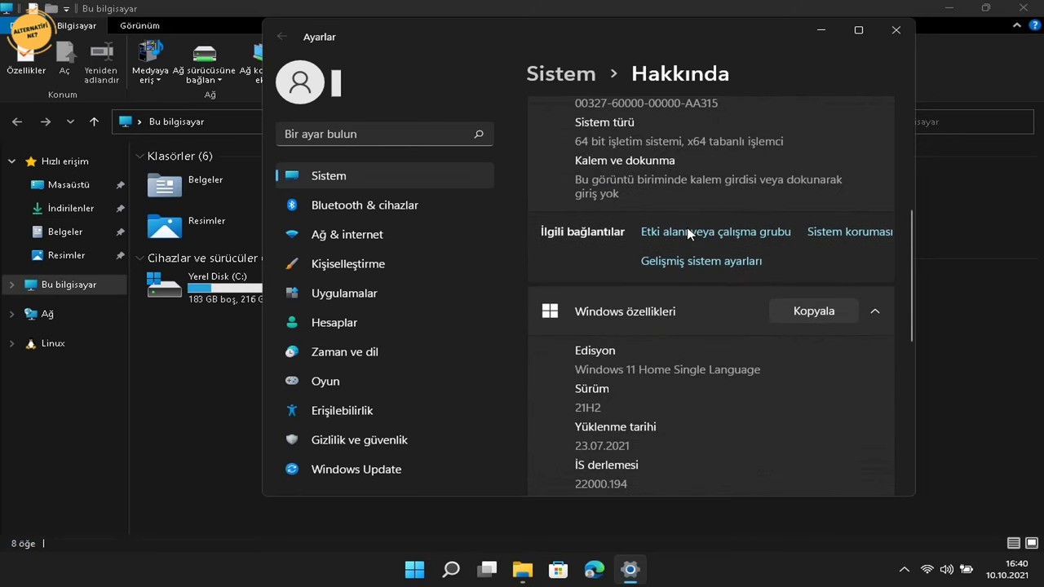
scroll(687, 232, down, 1)
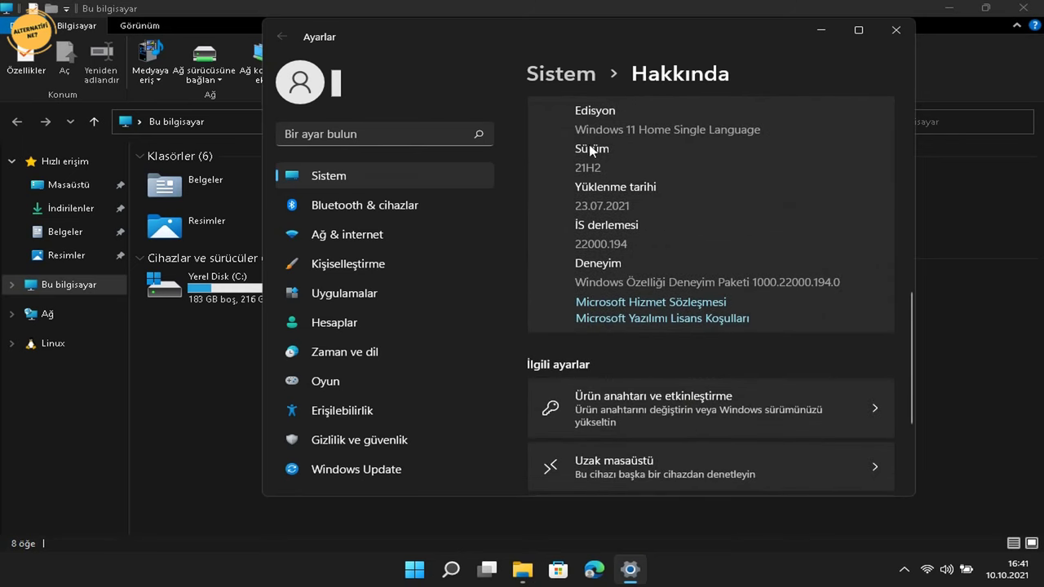
click(896, 31)
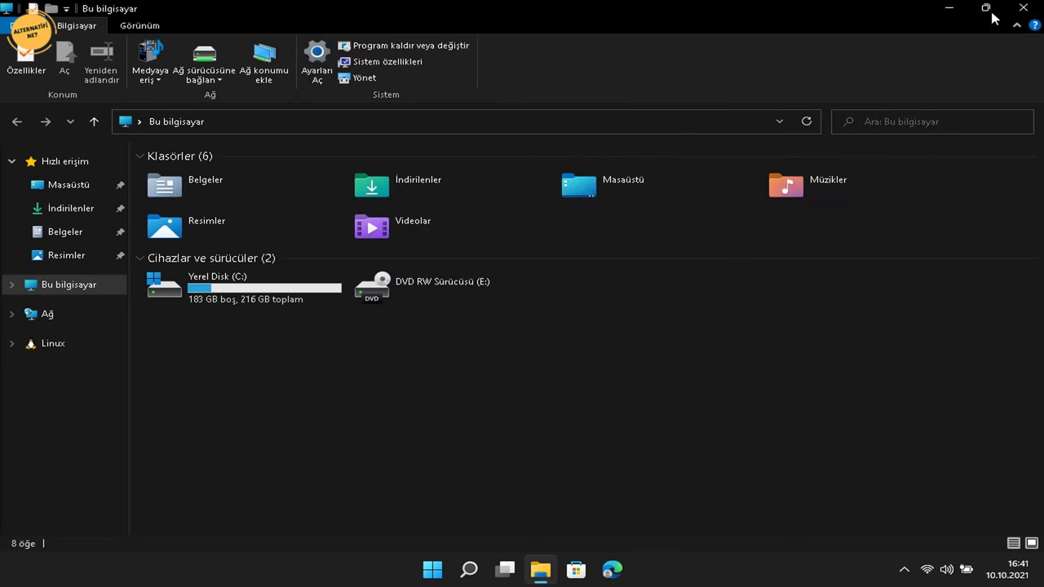
click(1025, 8)
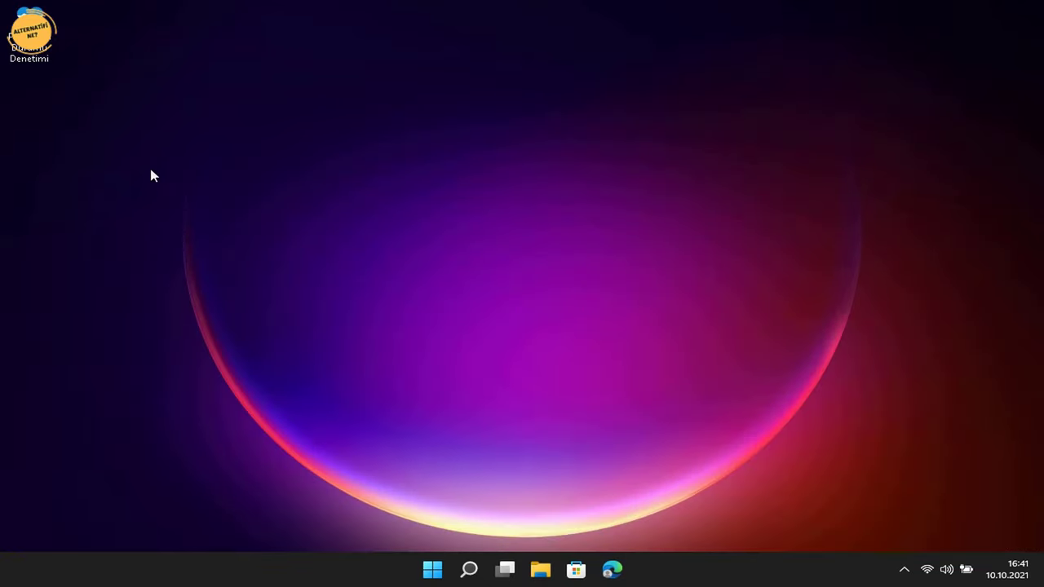
Run the Windows 11 compatibility check in PC Health Check, review all the results, and close the app
click(24, 37)
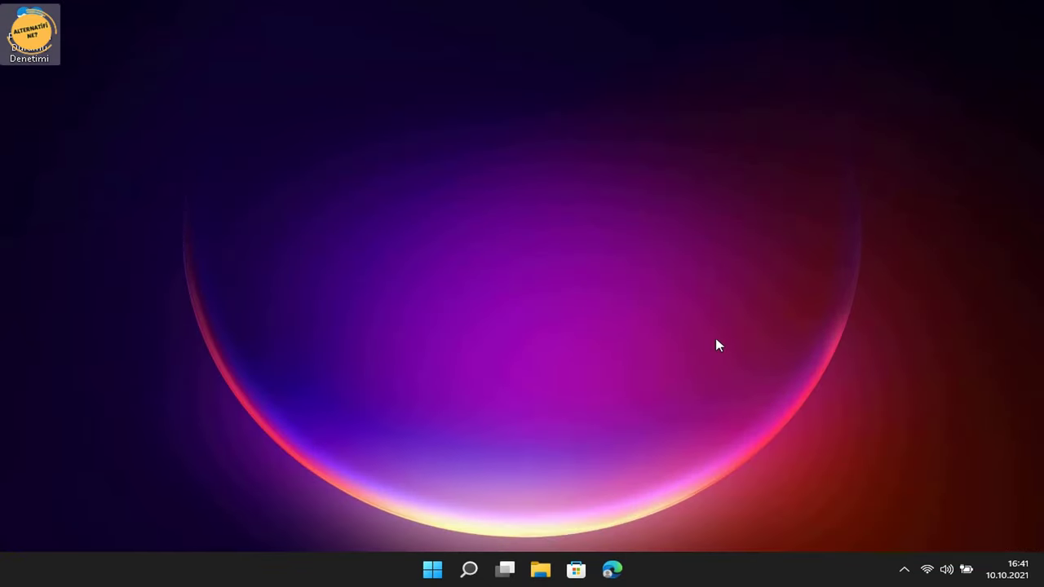
key(Return)
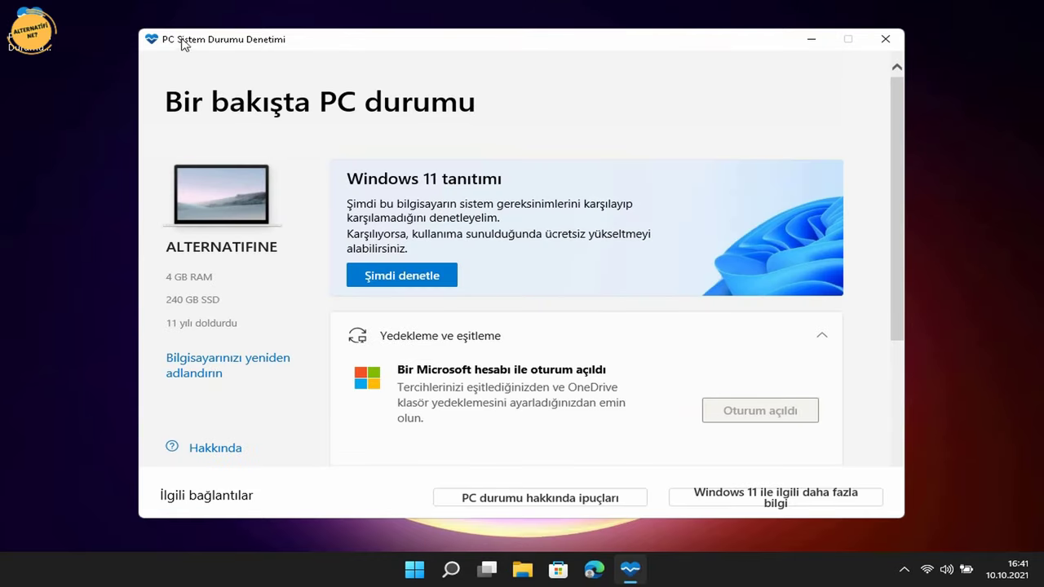
click(429, 286)
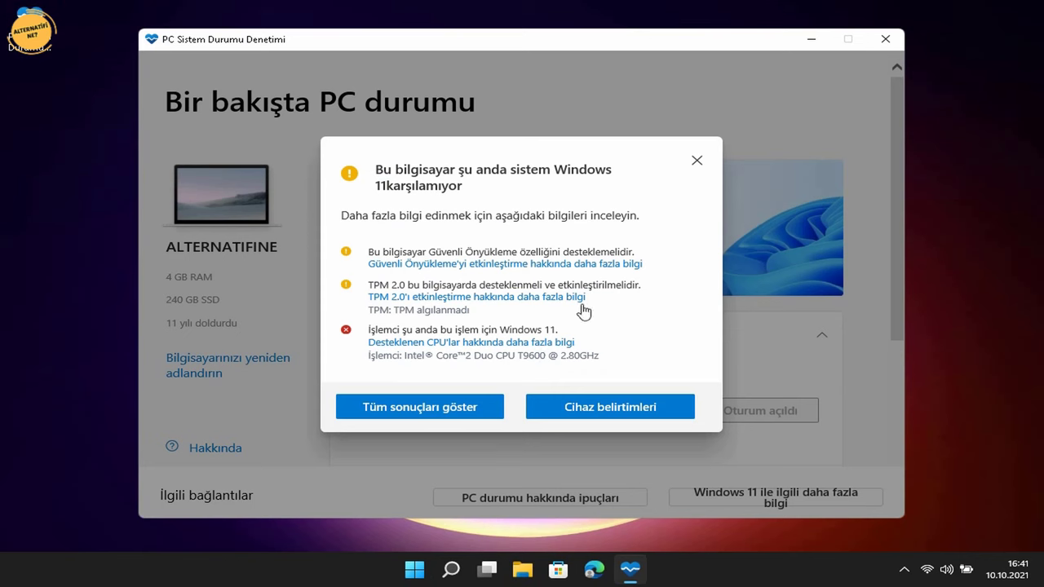
click(462, 412)
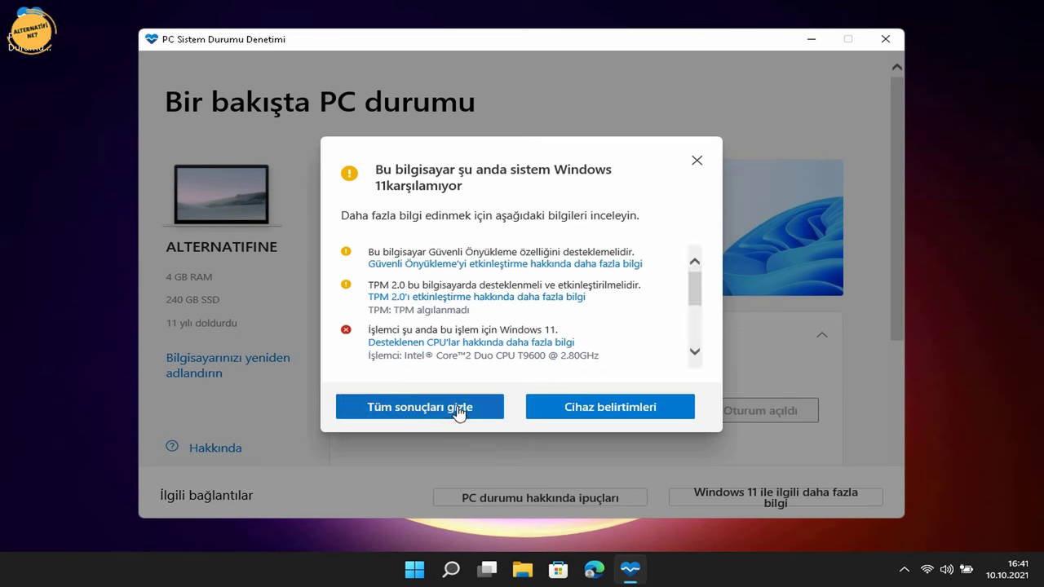
drag(697, 283, 688, 349)
scroll(682, 367, up, 5)
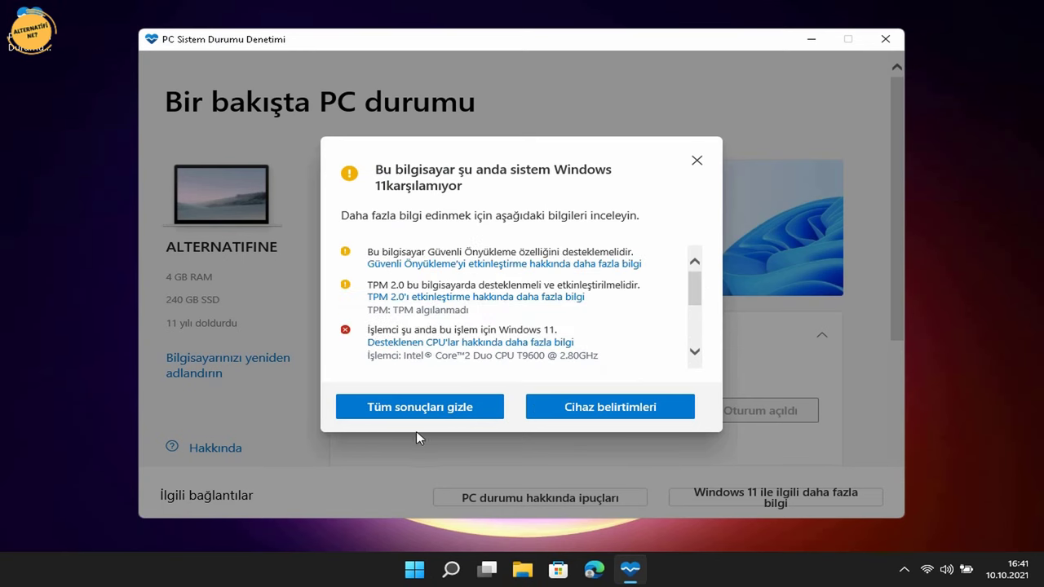
click(696, 160)
click(885, 39)
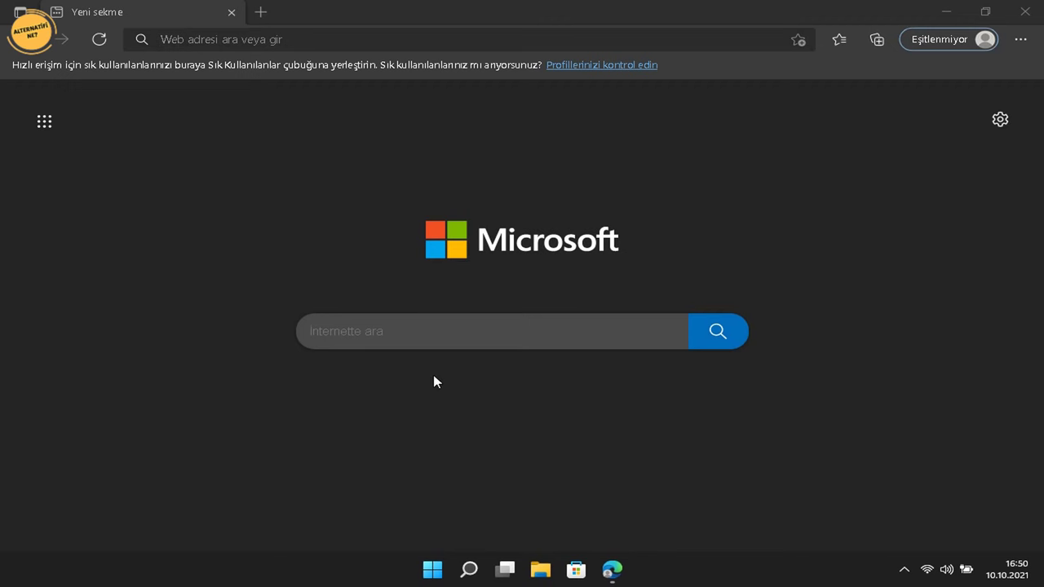
Search the web for "windows 11 download iso" and open Microsoft's Download Windows 11 page
click(349, 38)
text(windows)
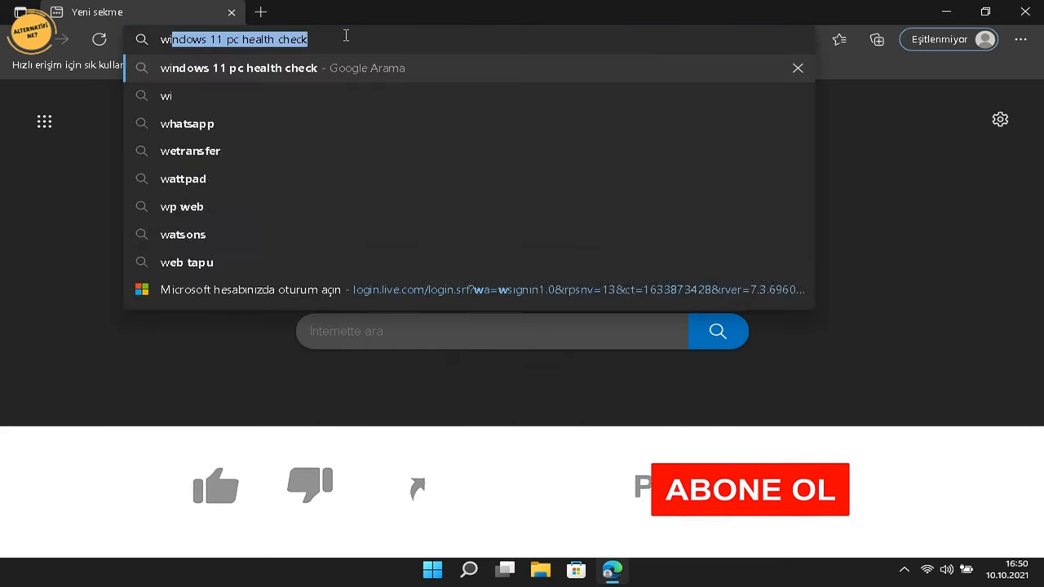
text( 11 )
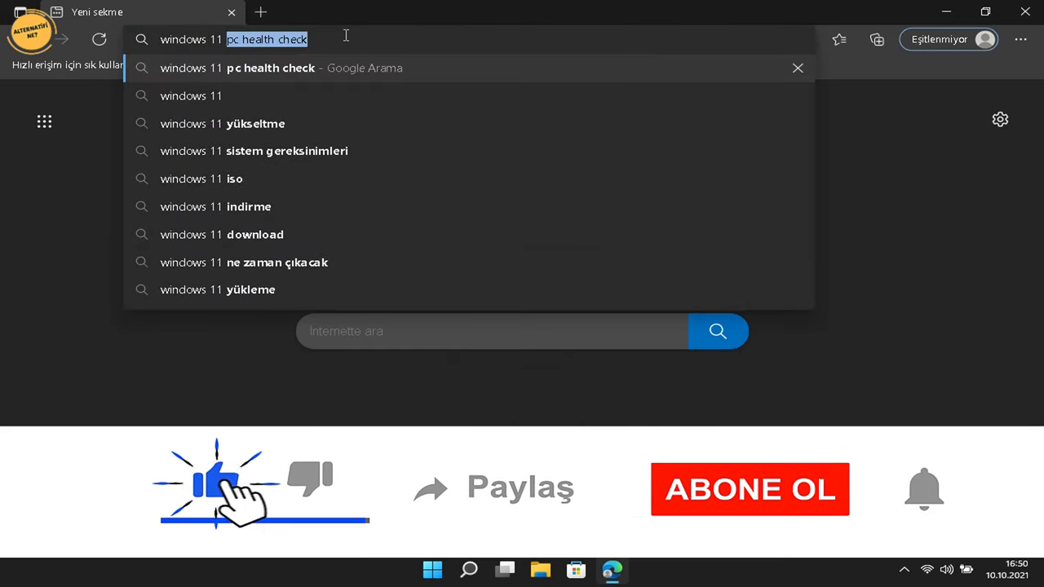
text(d)
key(Down)
key(Down)
key(Down)
key(Down)
key(Down)
key(Down)
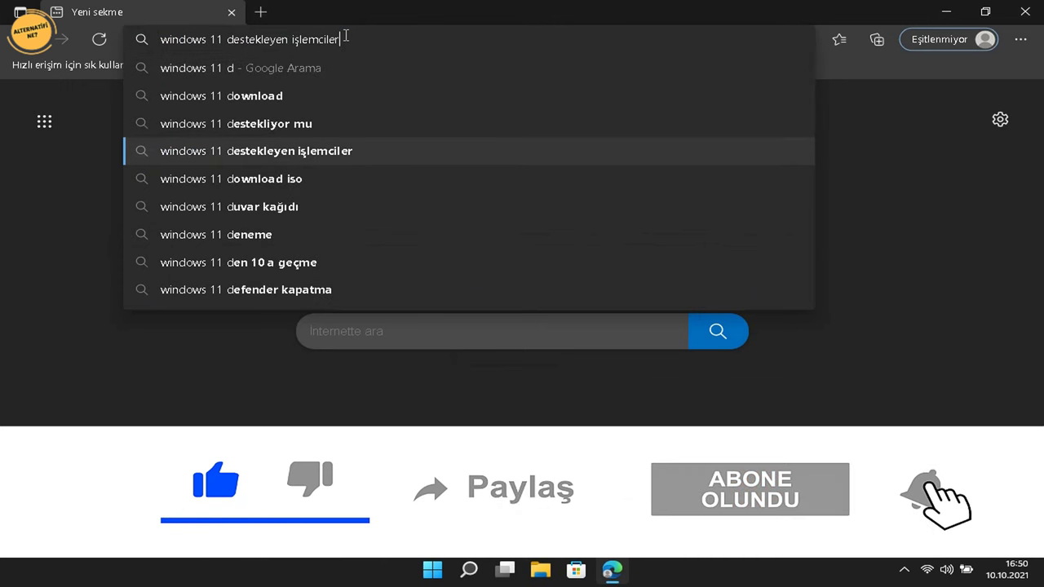
key(Up)
key(Return)
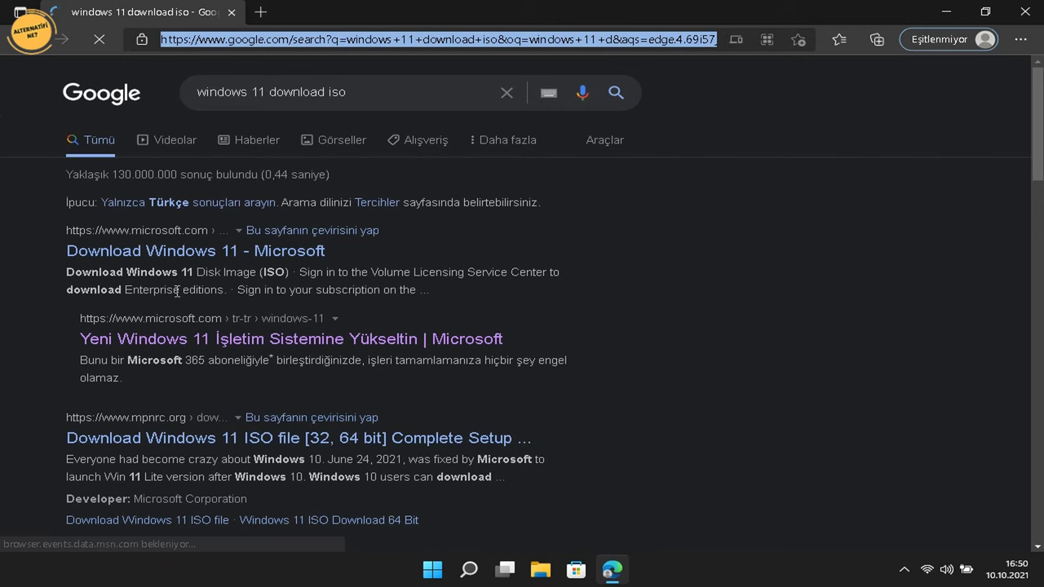
click(370, 252)
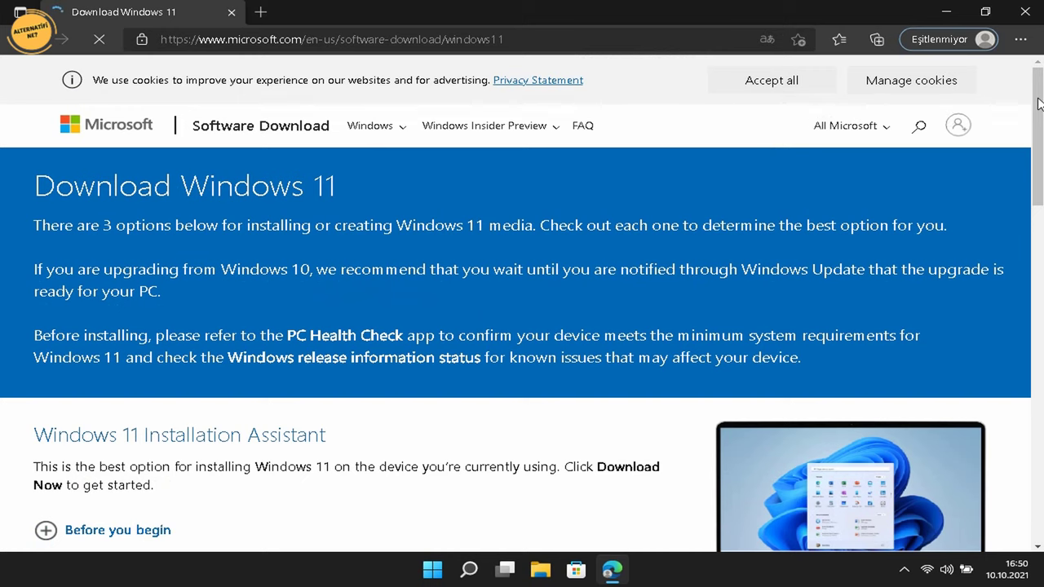
Select Windows 11 under Download Windows 11 Disk Image (ISO) and submit the download request
drag(1039, 102, 1019, 233)
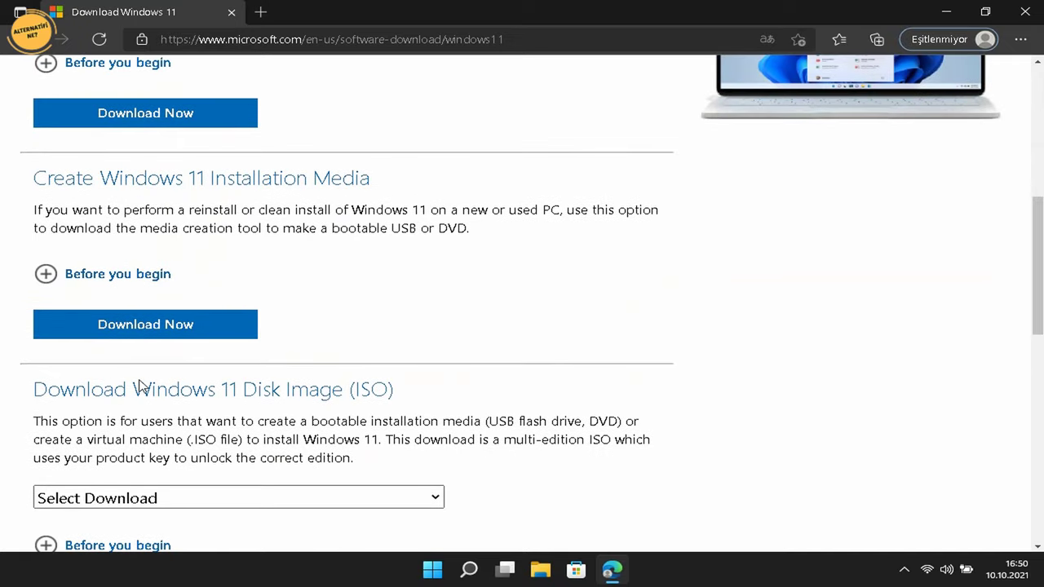
scroll(140, 386, up, 1)
scroll(139, 381, down, 1)
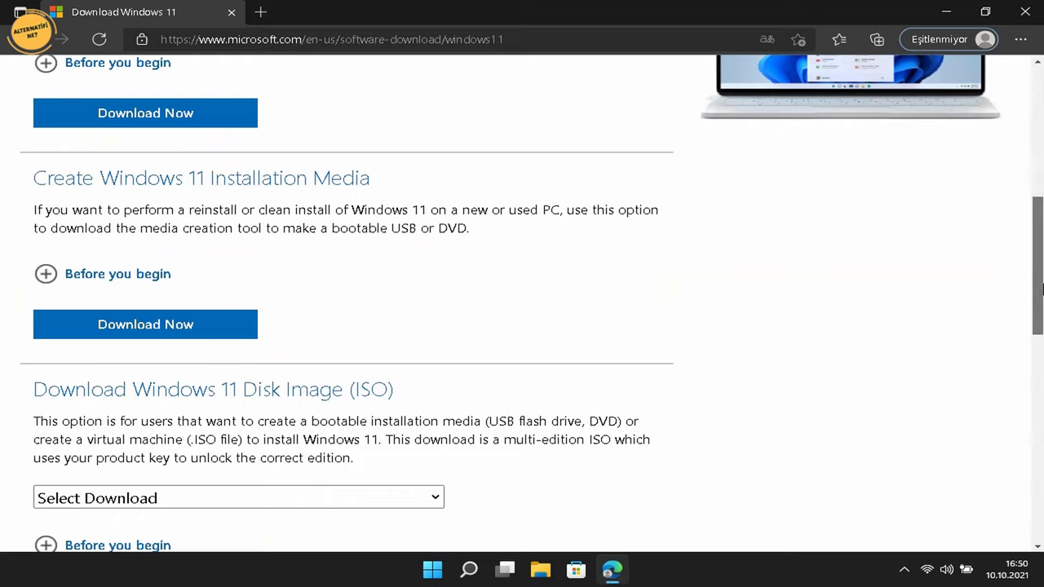
scroll(1042, 290, down, 2)
click(318, 314)
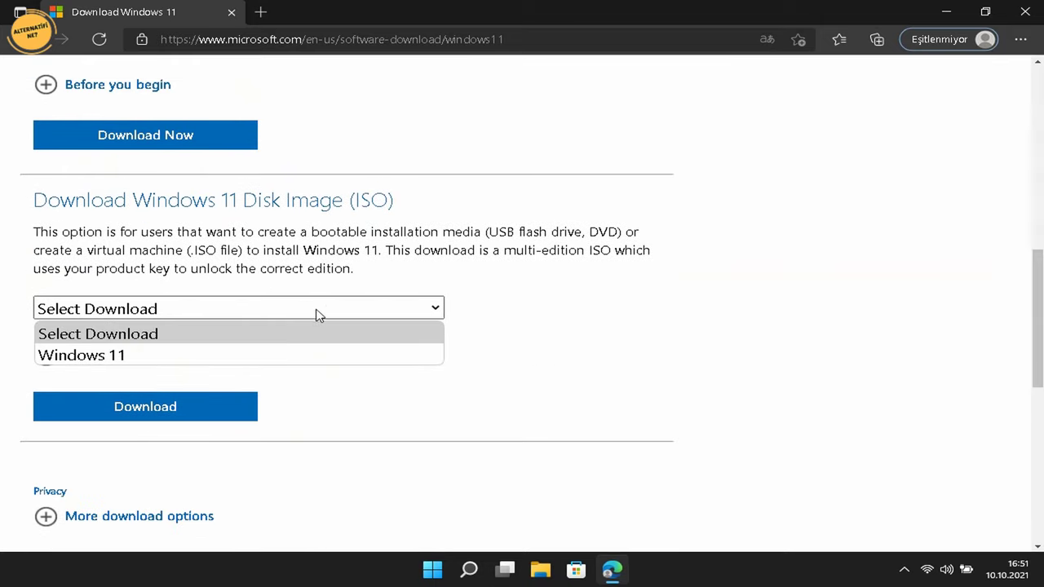
click(228, 356)
click(145, 406)
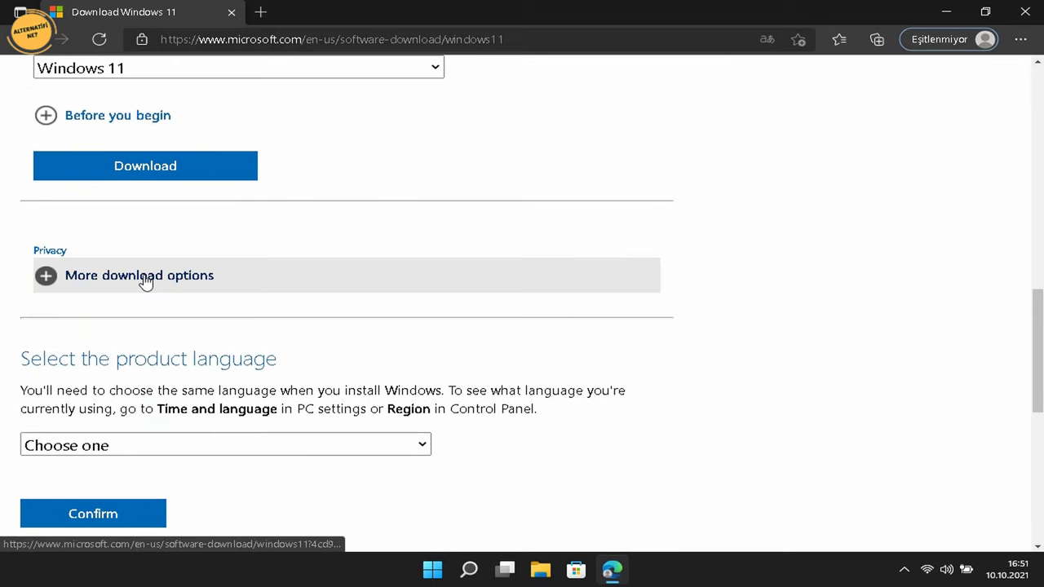
click(143, 277)
click(145, 280)
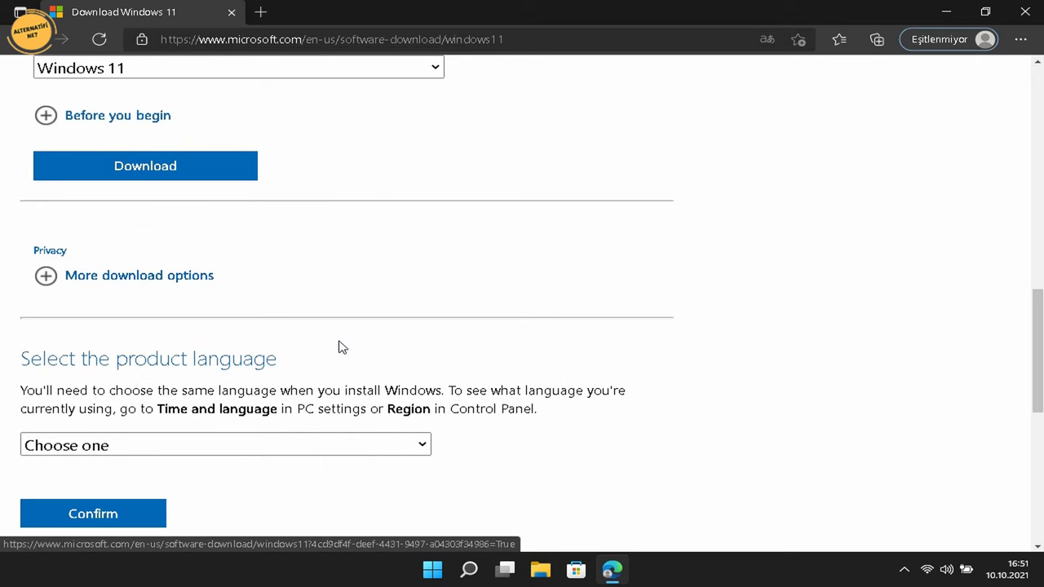
Confirm Turkish as the product language and start the 64-bit download of the Windows 11 image
scroll(1006, 429, down, 2)
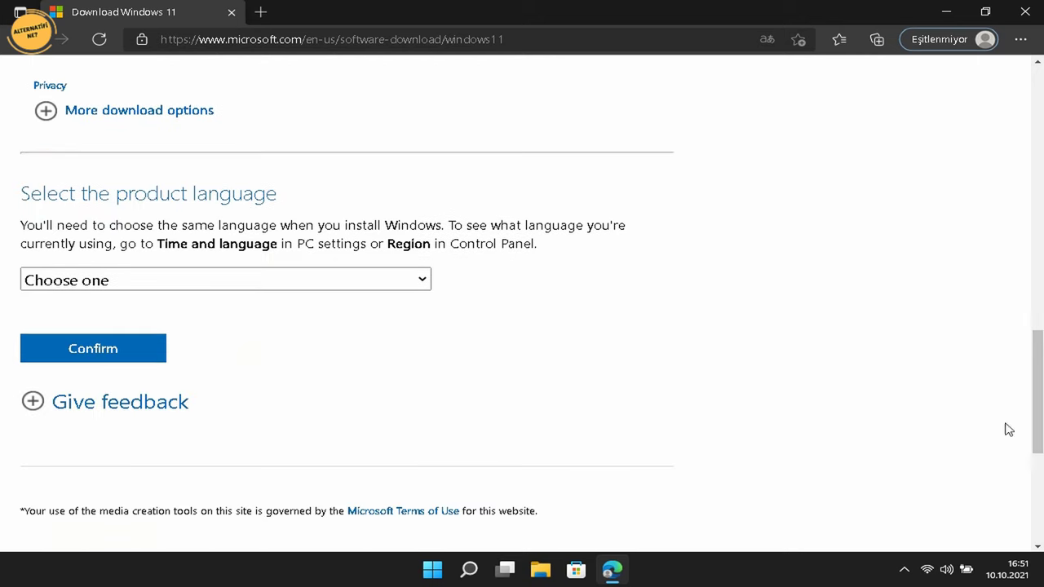
click(286, 280)
drag(422, 49, 421, 219)
click(207, 235)
click(152, 354)
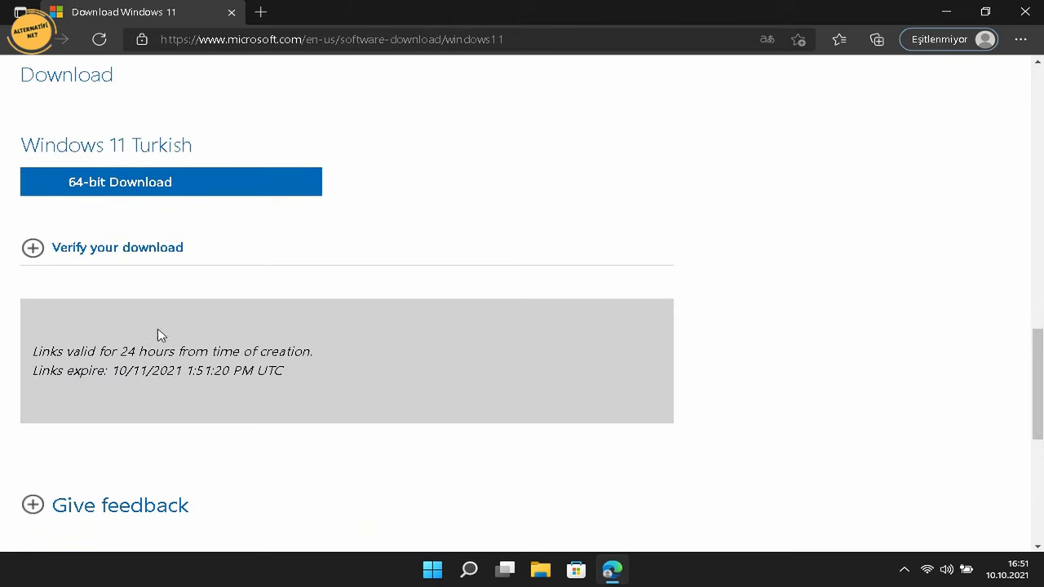
click(161, 186)
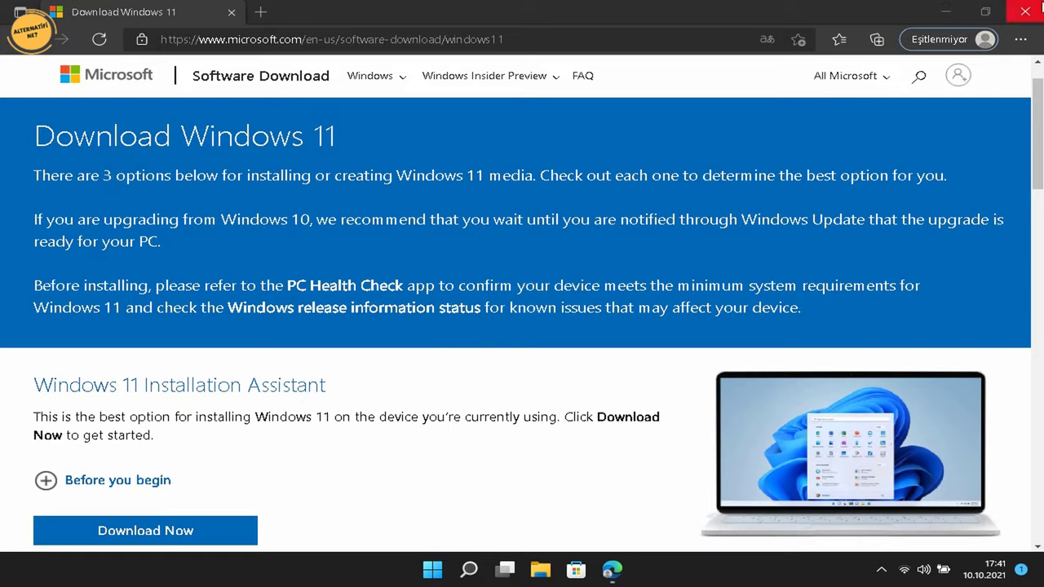
Close the browser and move Win11_Turkish_x64.iso from the Downloads folder to the desktop
click(1024, 12)
click(439, 575)
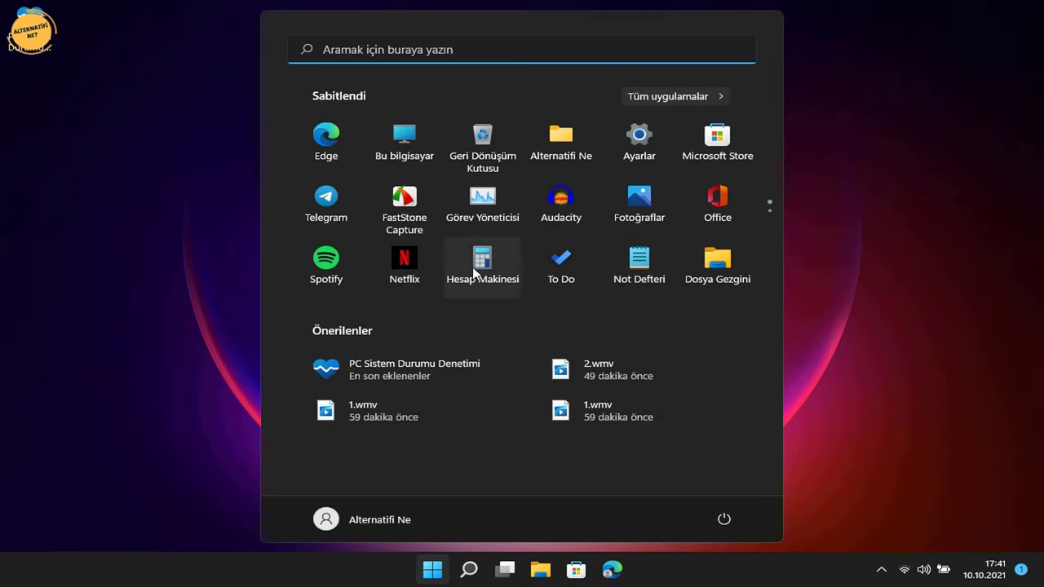
key(Escape)
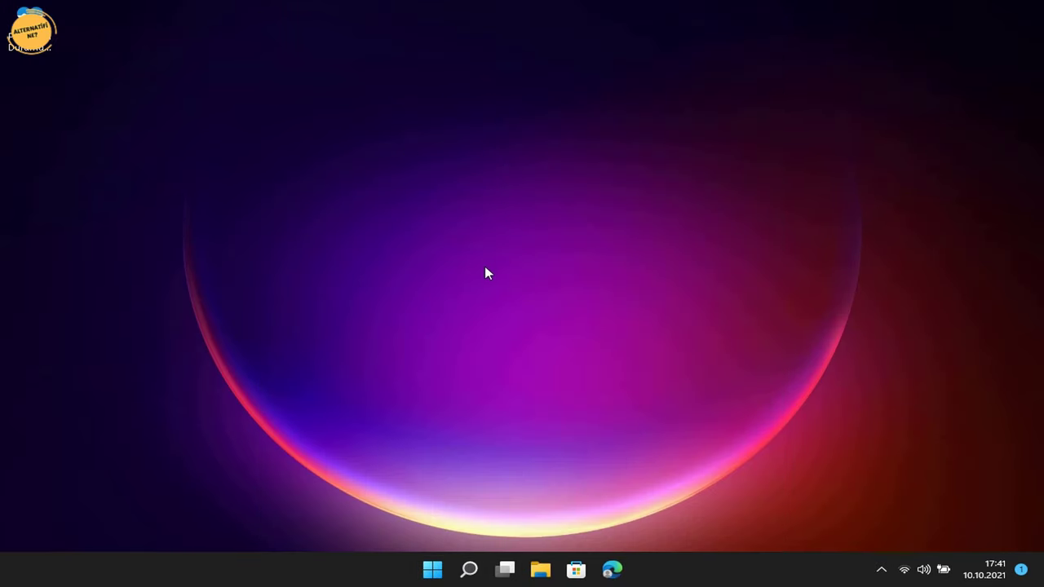
key(super+e)
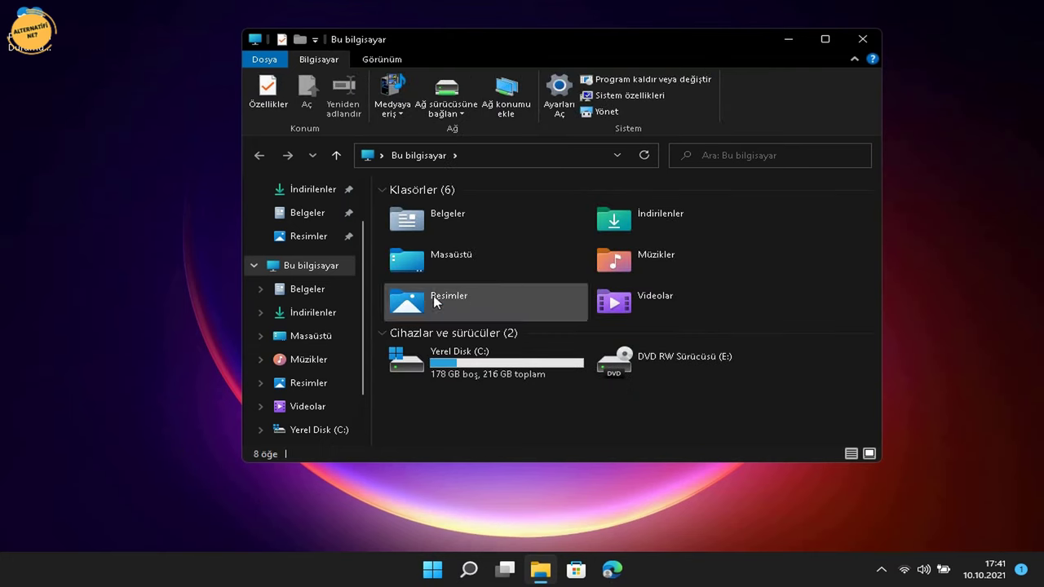
click(318, 314)
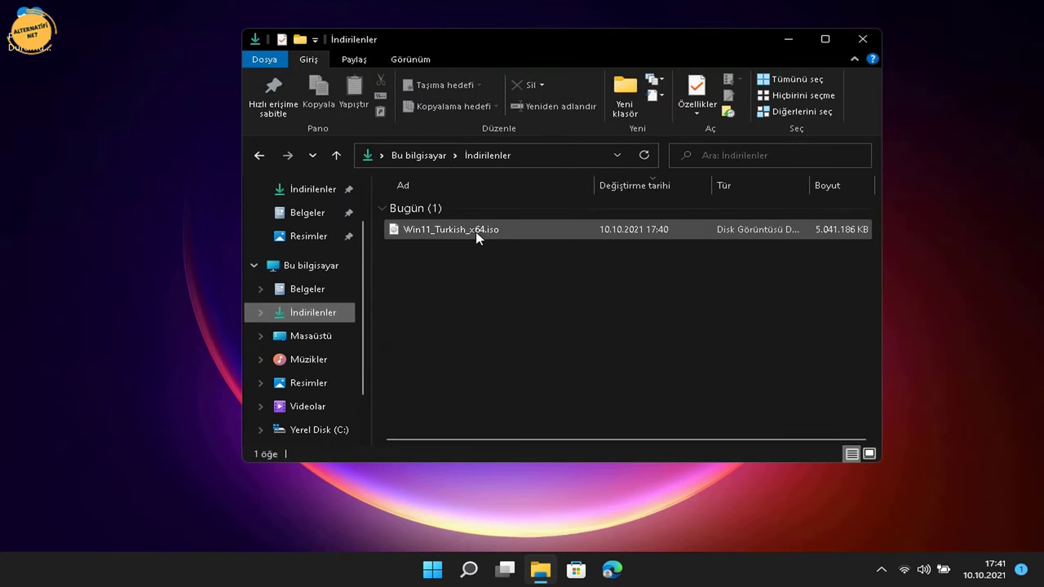
drag(478, 235, 36, 88)
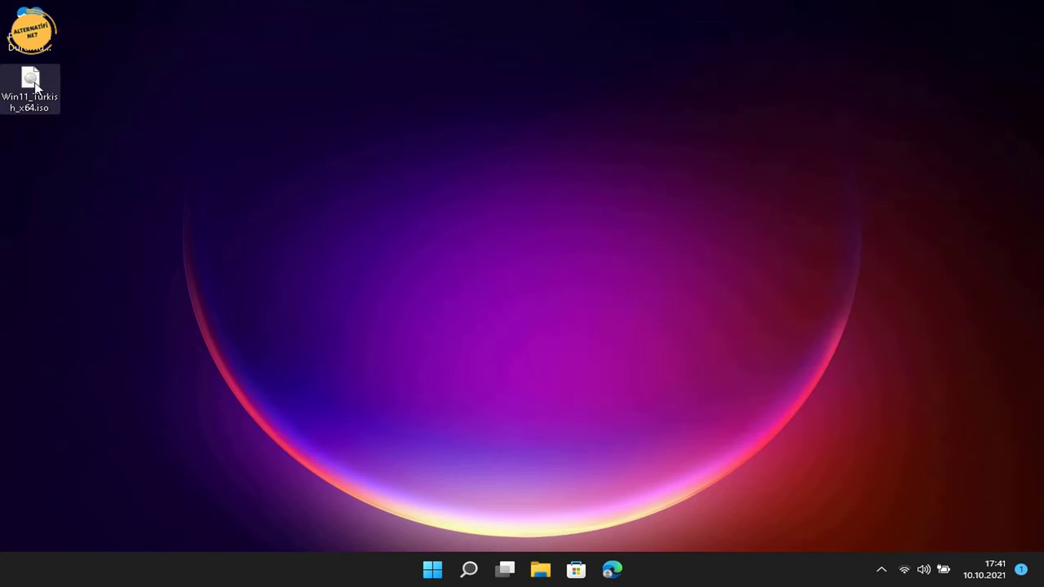
Mount the Win11_Turkish_x64.iso image from the desktop as a virtual DVD drive
right_click(36, 88)
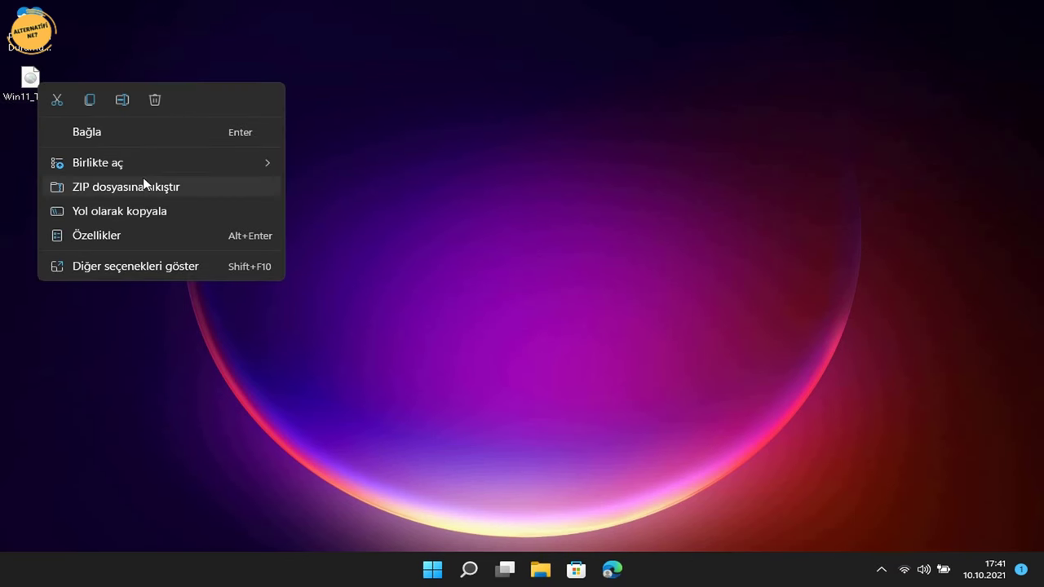
click(163, 162)
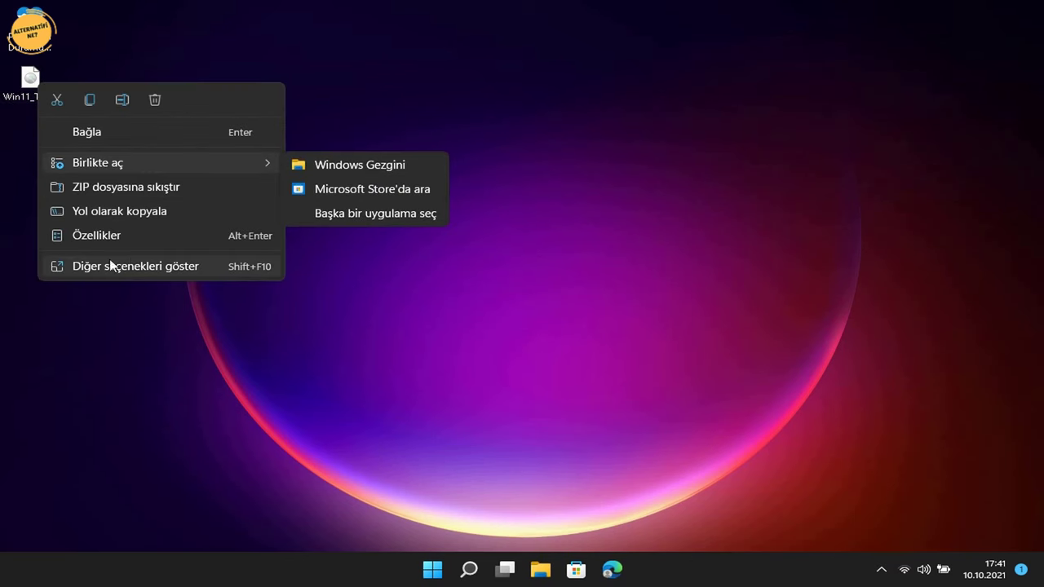
click(134, 264)
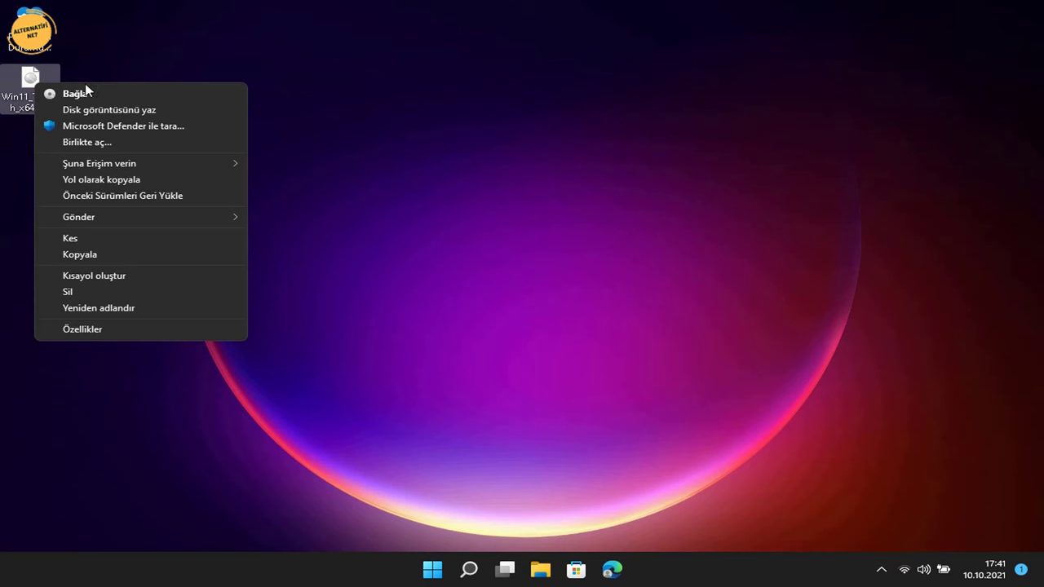
click(154, 95)
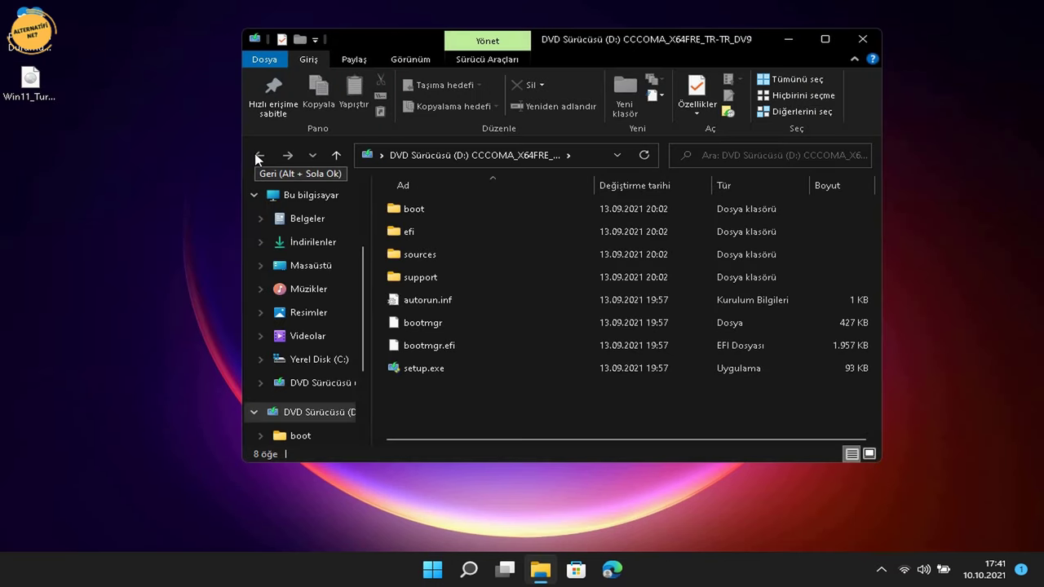
Run setup.exe from the mounted drive with the recommended update download to check system requirements, and cancel the setup
click(436, 372)
double_click(433, 371)
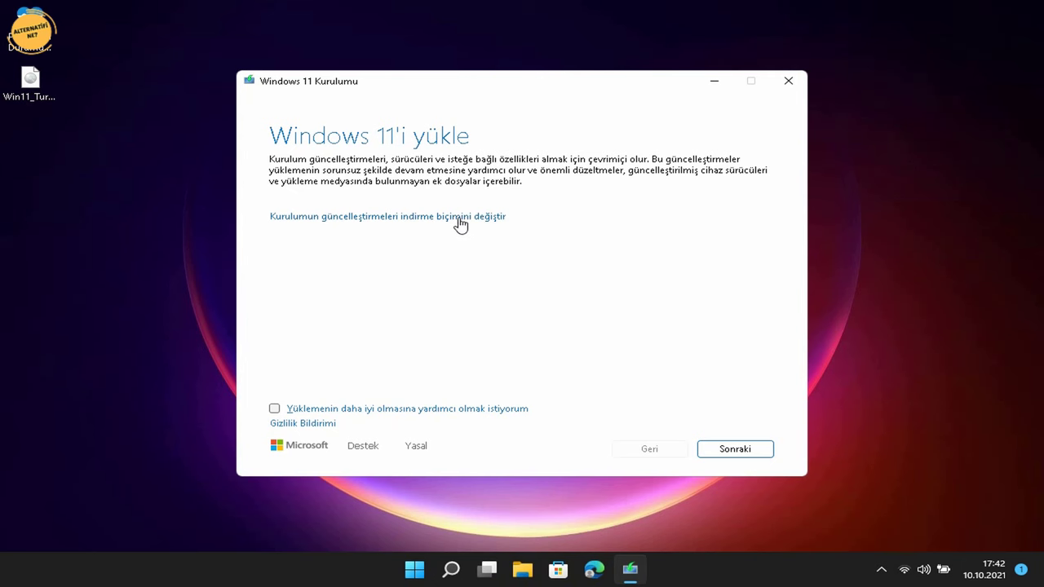
click(460, 218)
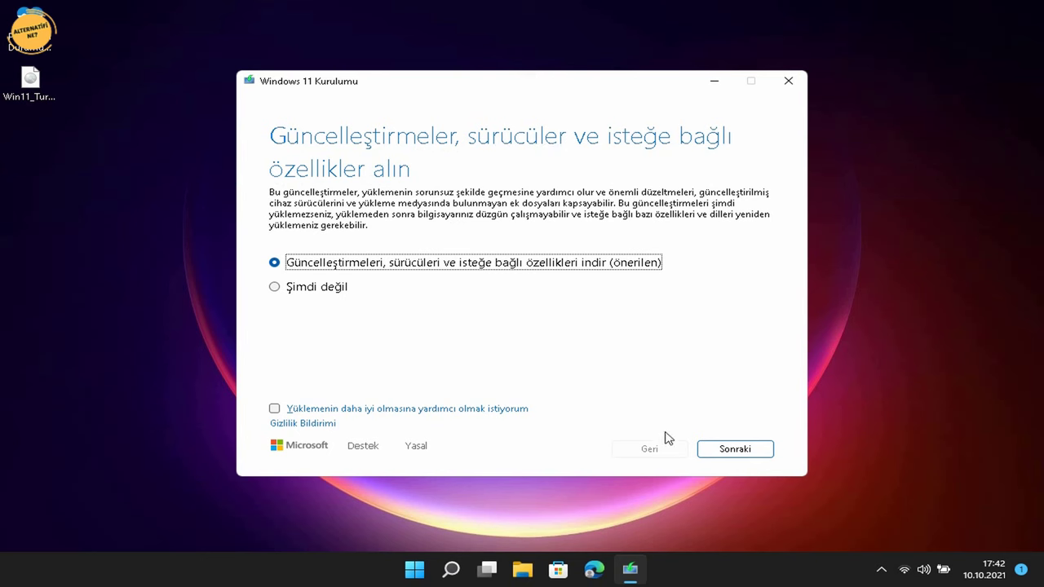
click(725, 451)
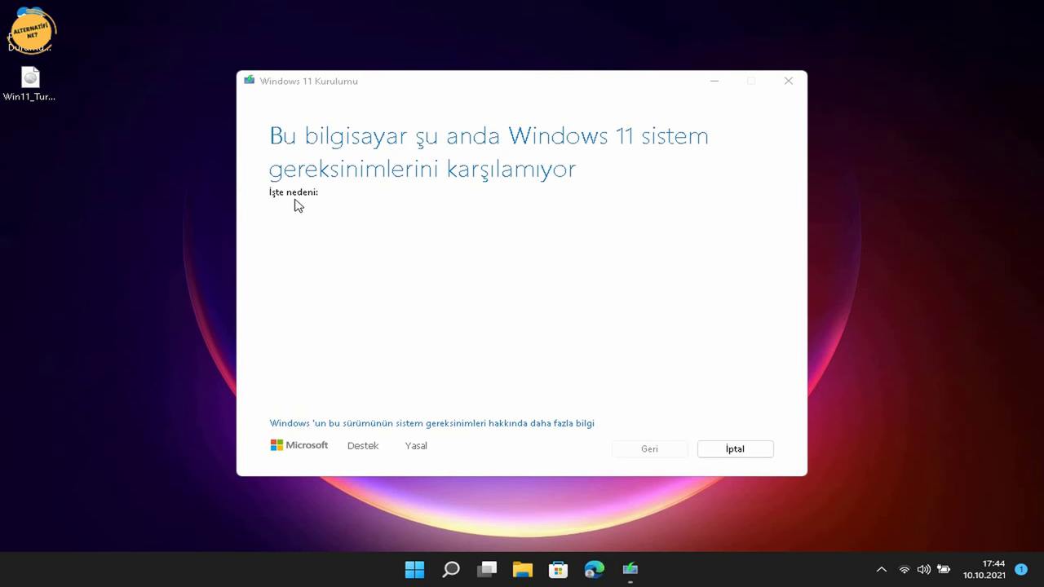
click(440, 377)
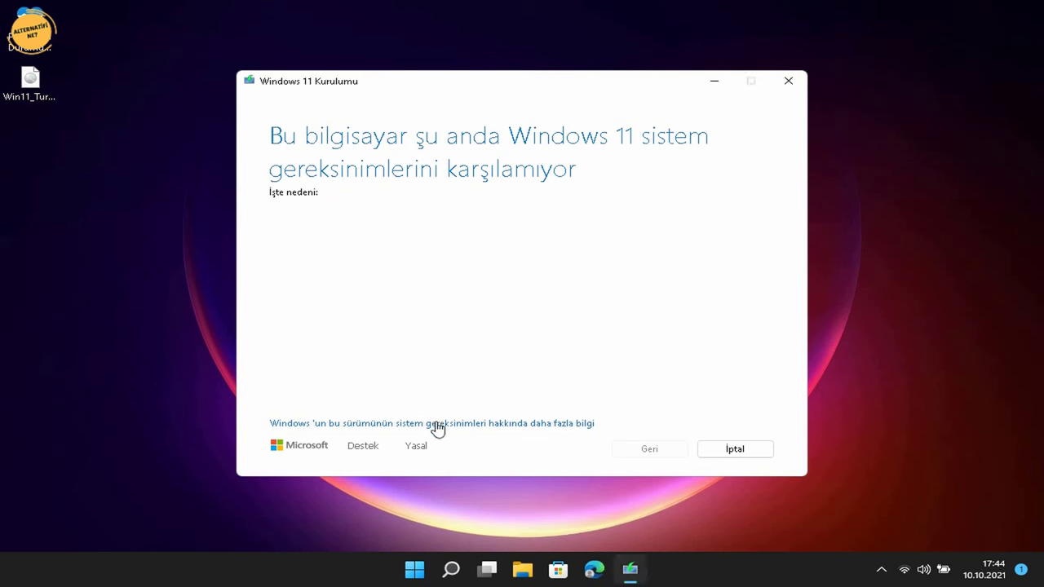
click(771, 449)
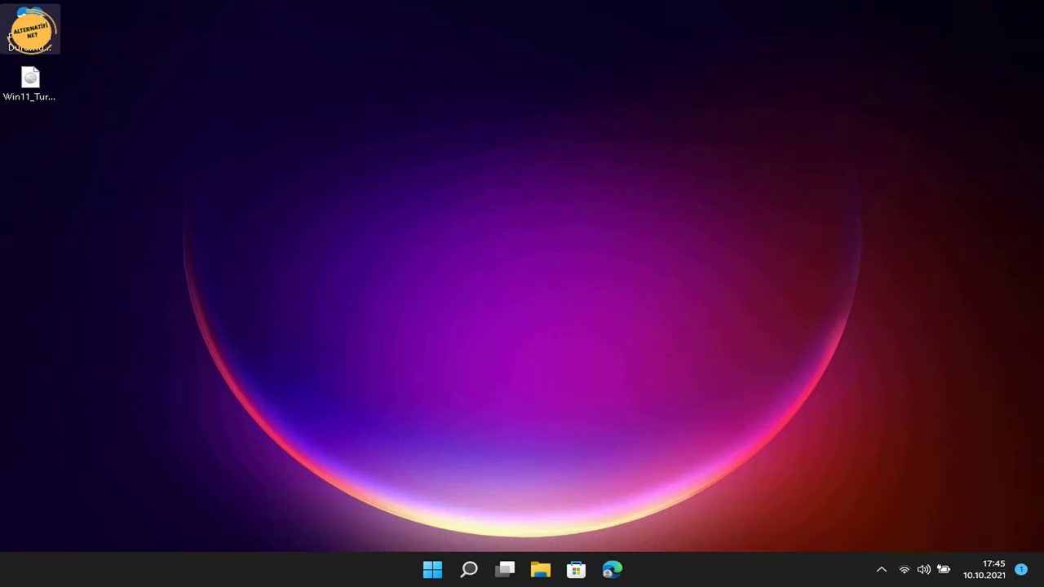
Reopen the Win11_Turkish_x64.iso image from the desktop as a mounted drive
double_click(28, 79)
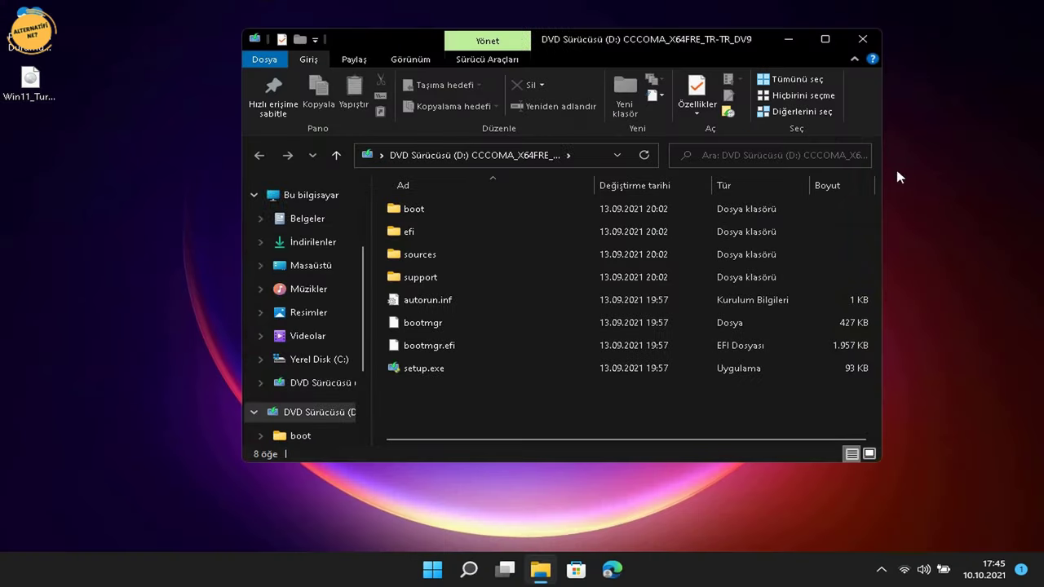
click(862, 41)
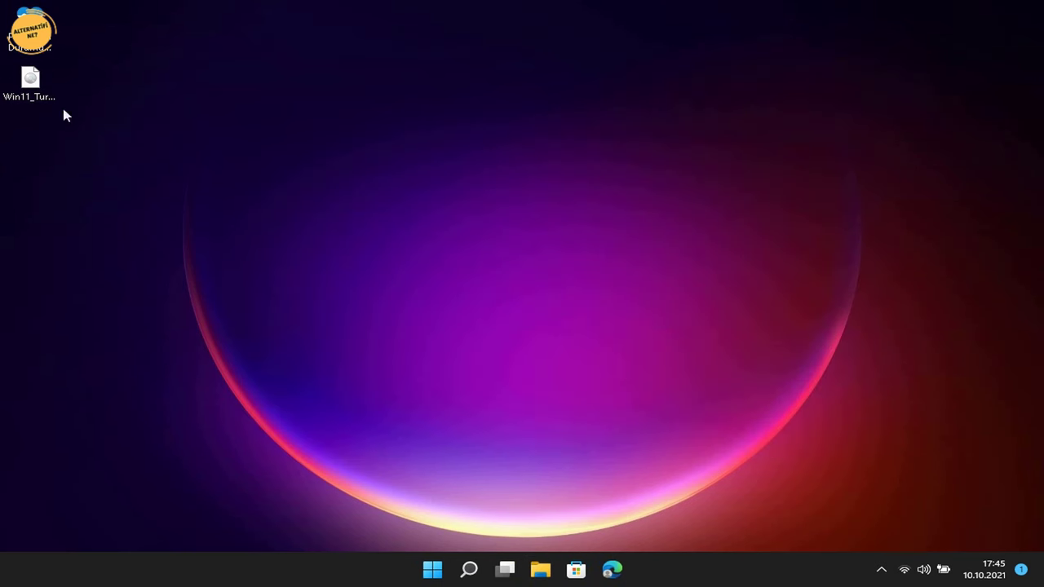
right_click(27, 98)
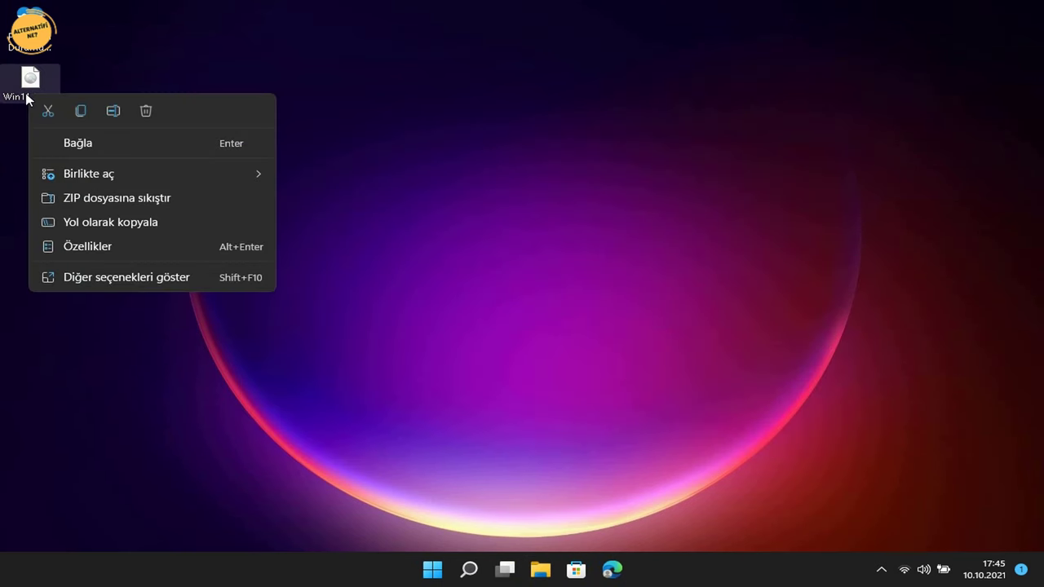
click(94, 278)
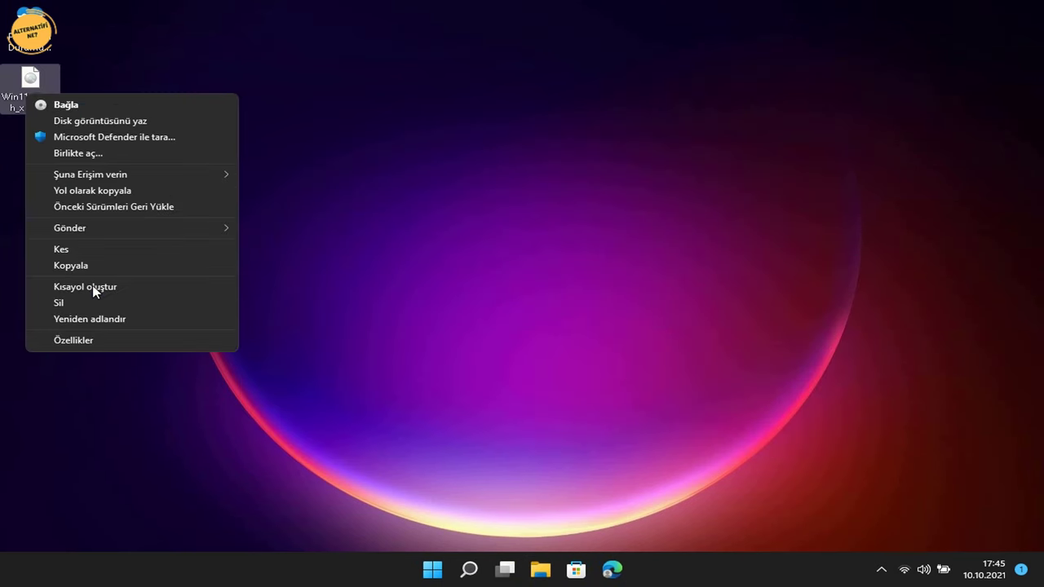
click(126, 106)
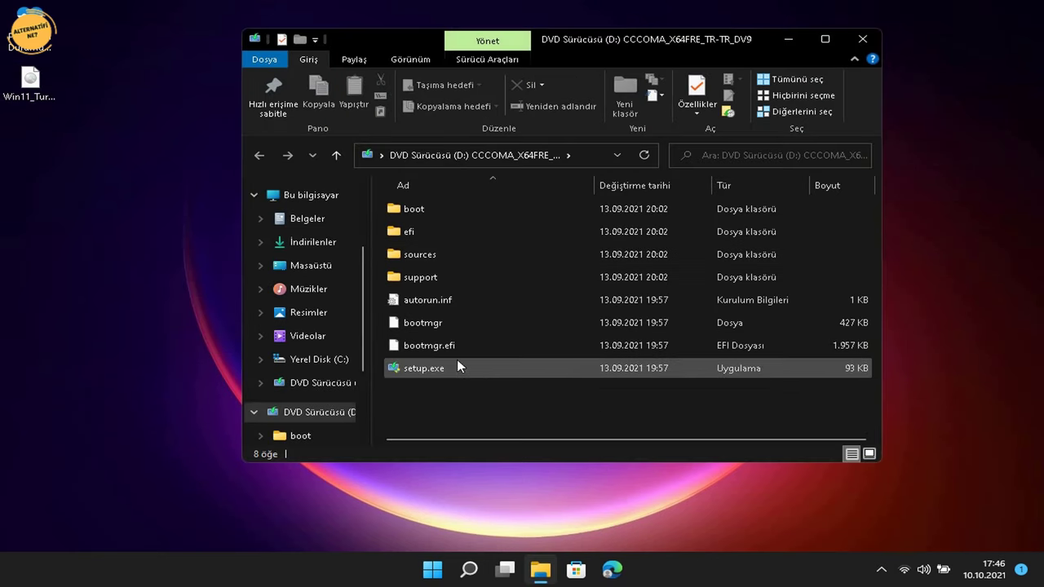
Open the sources folder on the mounted drive and maximize its window
click(426, 255)
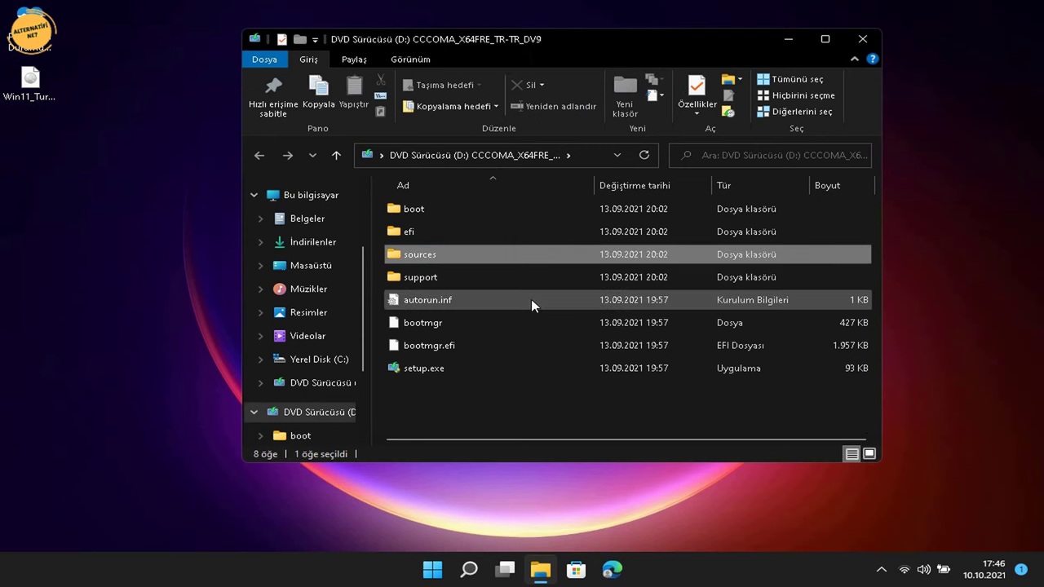
key(Return)
click(824, 41)
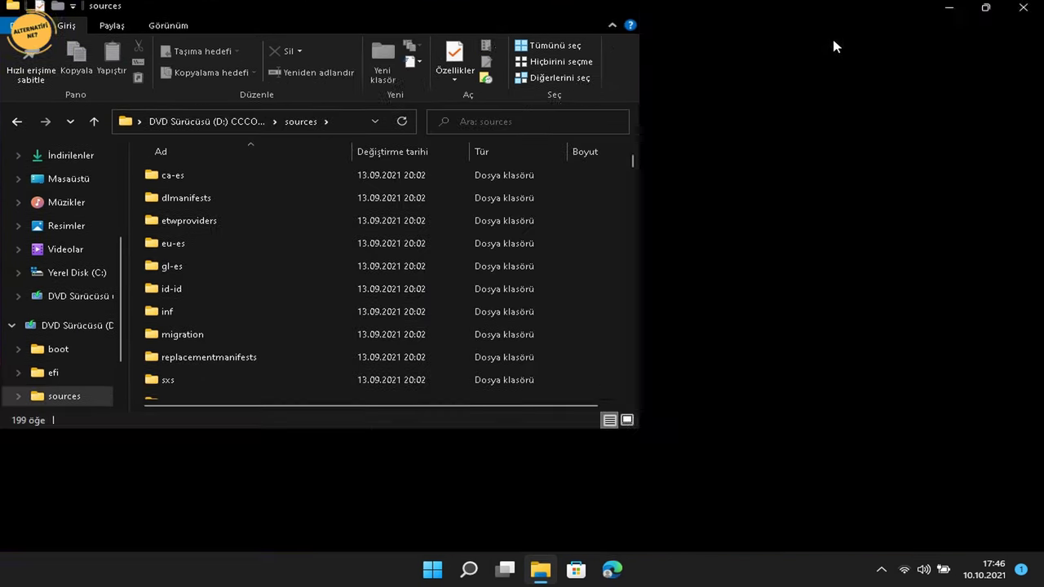
Open appraiserres.dll from the sources folder in Notepad and maximize the editor window
scroll(428, 294, down, 2)
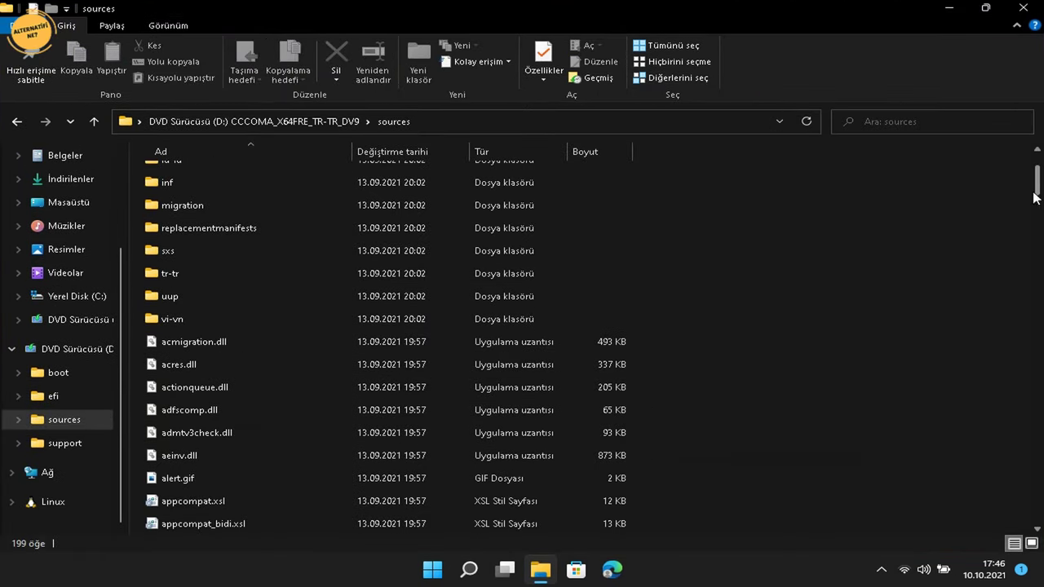
drag(1039, 176, 1039, 215)
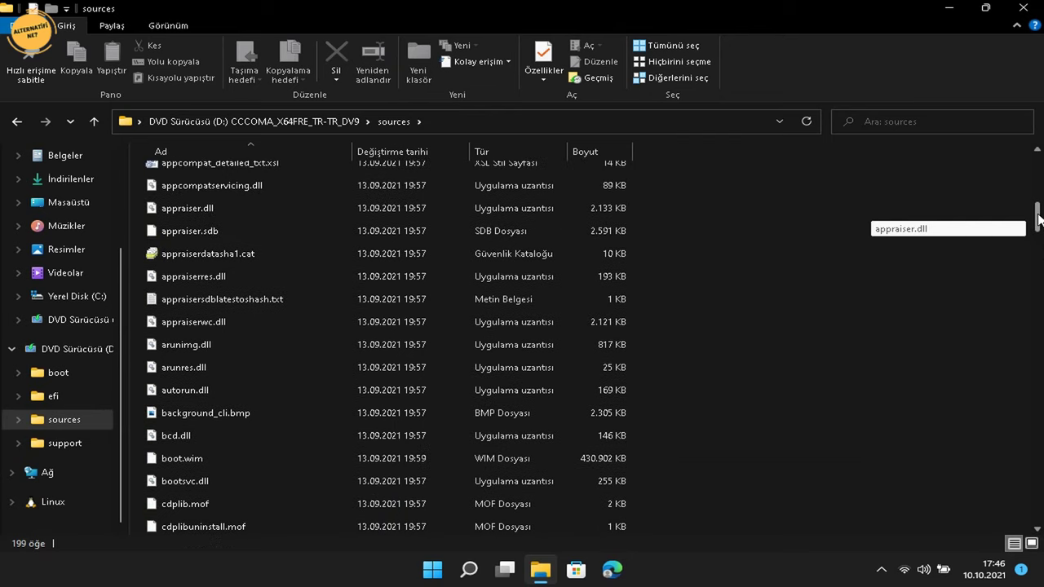
right_click(202, 275)
click(245, 324)
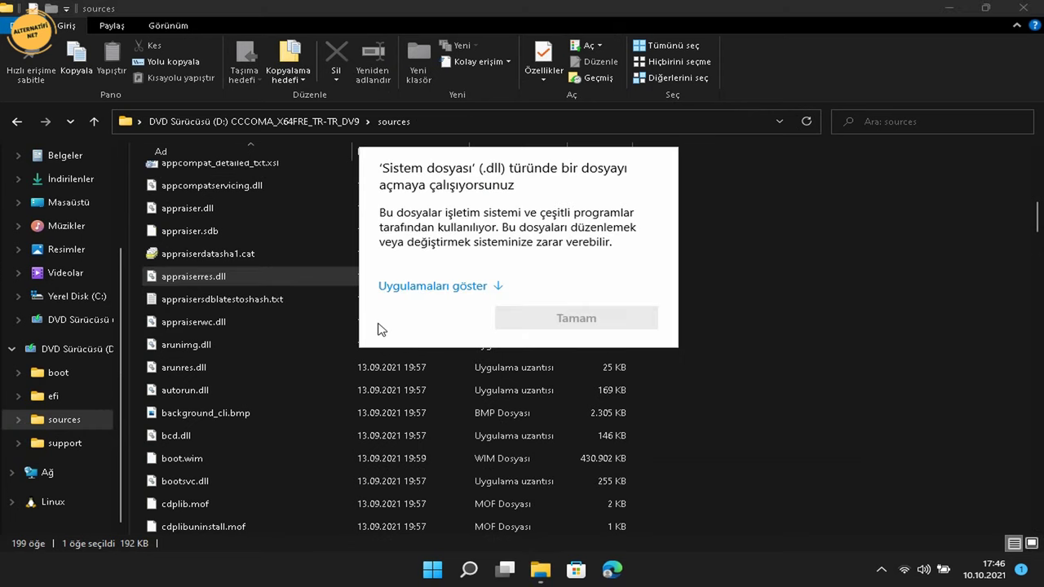
click(486, 285)
double_click(469, 253)
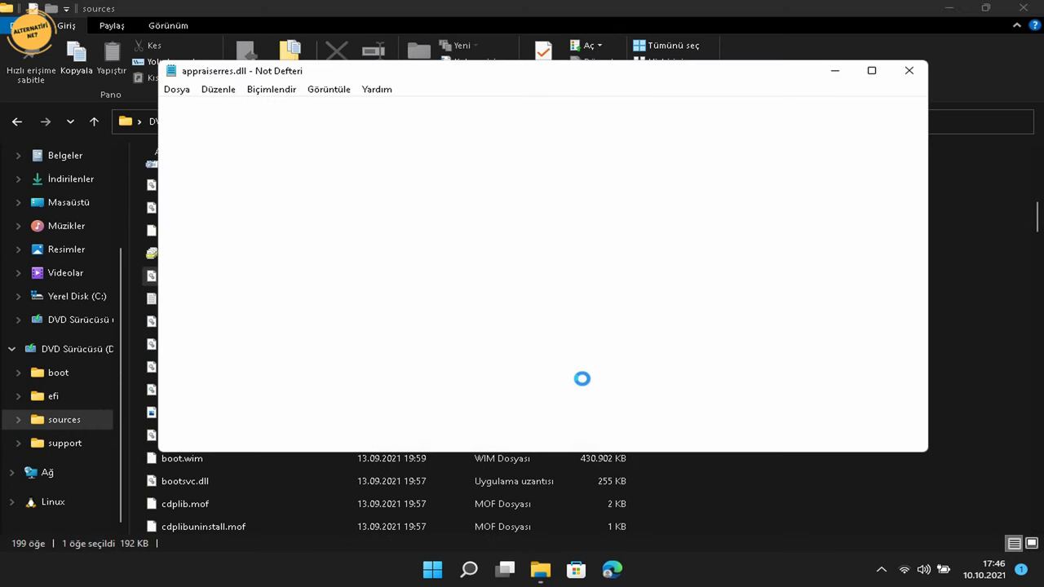
click(871, 71)
Search appraiserres.dll downward for the text TPM
click(545, 317)
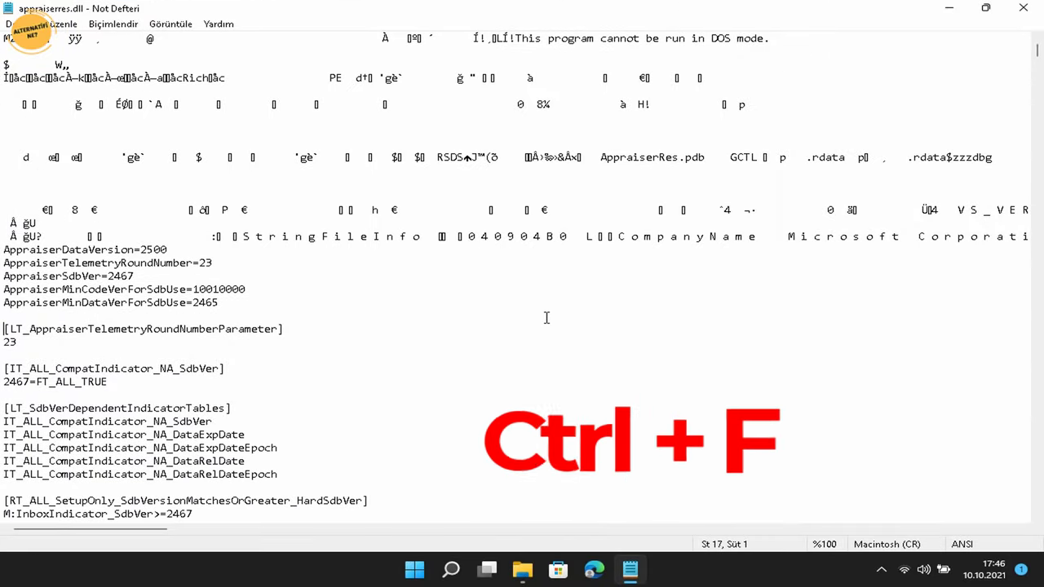
key(ctrl+f)
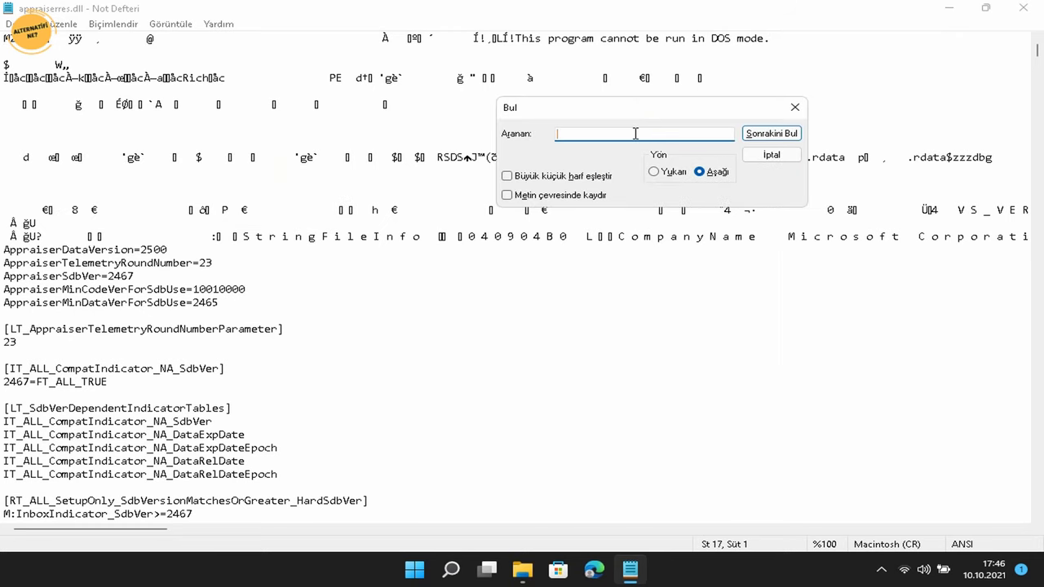
text(TPM)
click(772, 137)
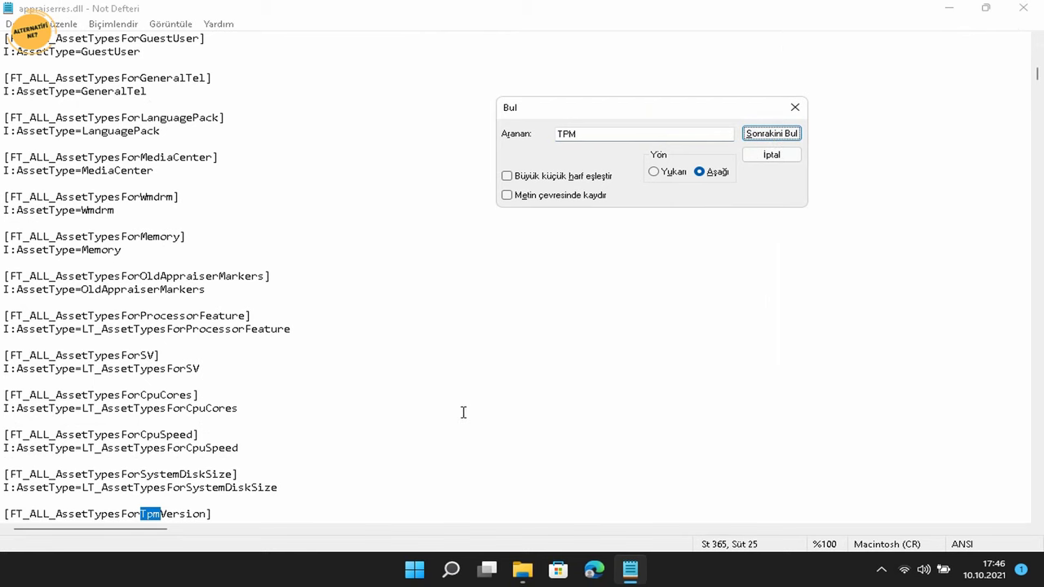
Go to the next TPM match and delete the [FT_ALL_AssetTypesForTpmVersion] heading together with its AssetType line
scroll(463, 410, up, 1)
scroll(463, 410, up, 3)
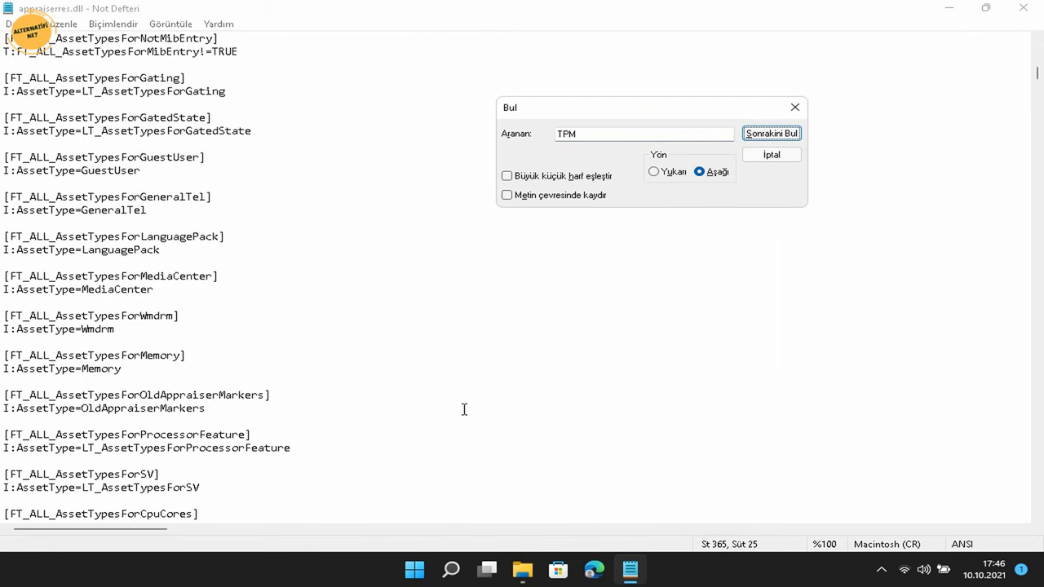
drag(1040, 82, 1040, 43)
click(769, 135)
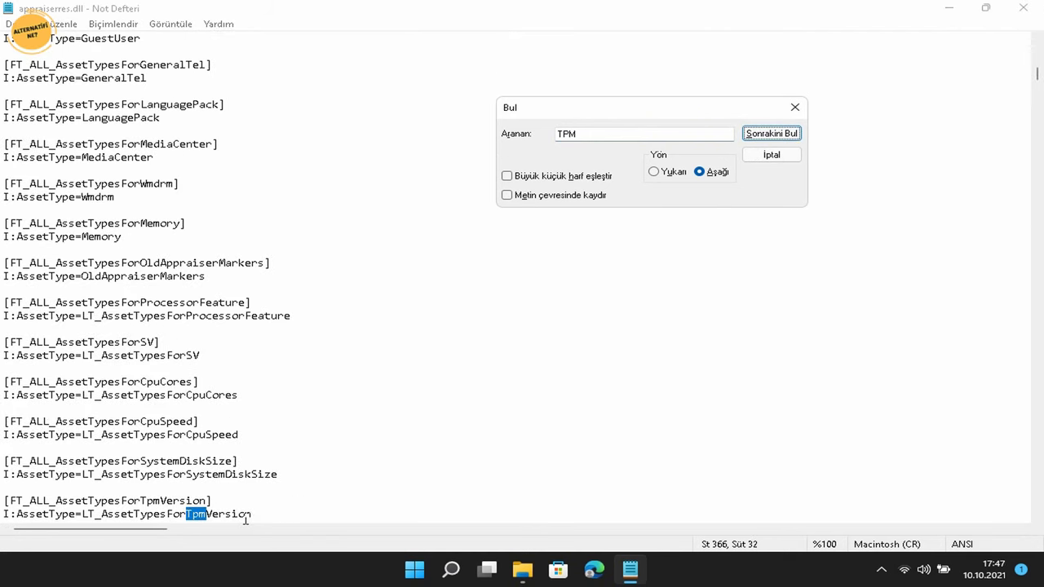
drag(252, 514, 5, 500)
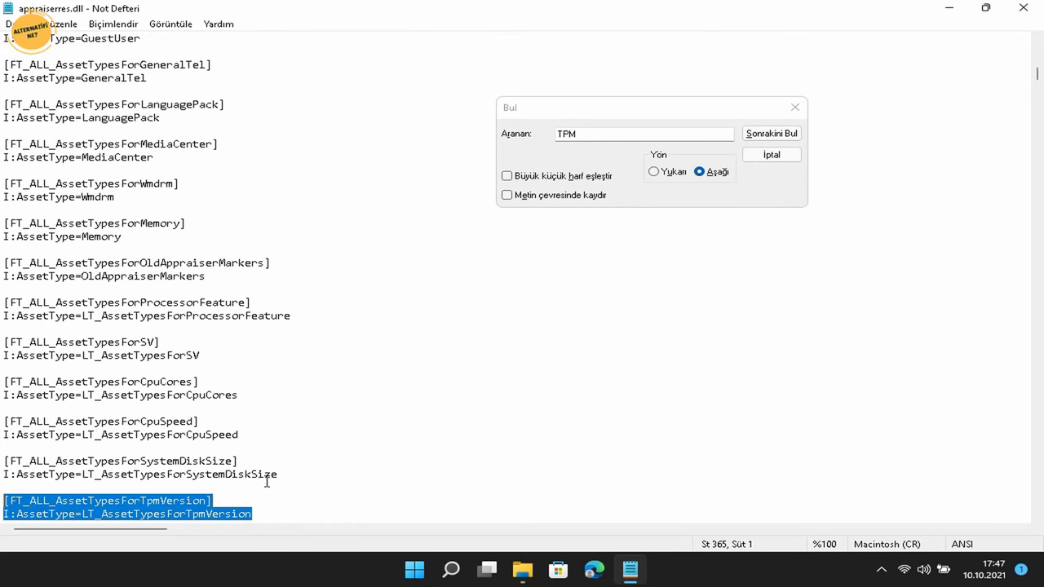
scroll(323, 460, down, 1)
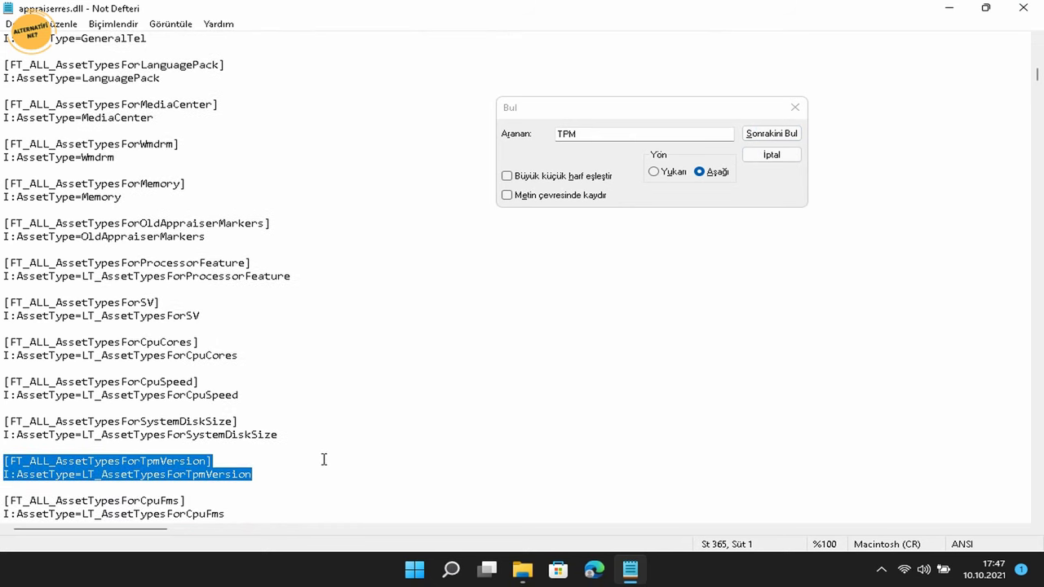
key(Delete)
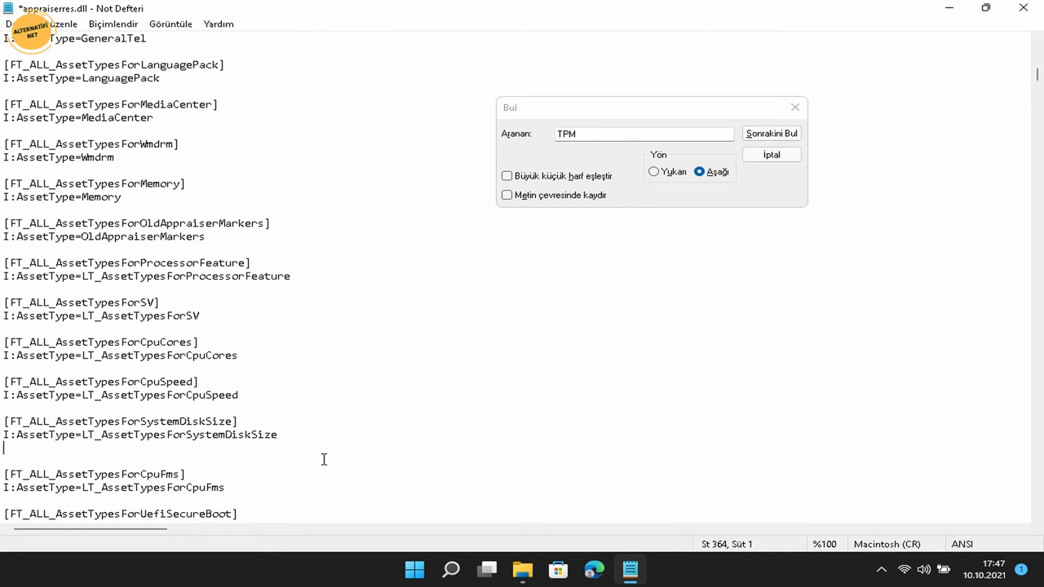
Find the next TPM match and select the [FT_ANY_SubBucket_124] heading with its TpmVersionBlockingSV line
click(771, 133)
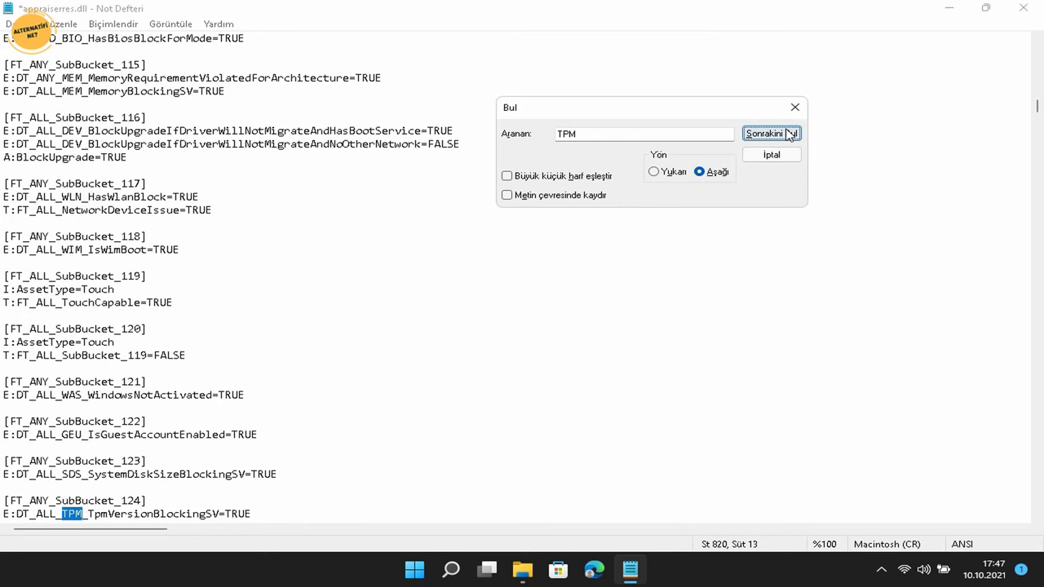
scroll(519, 307, down, 1)
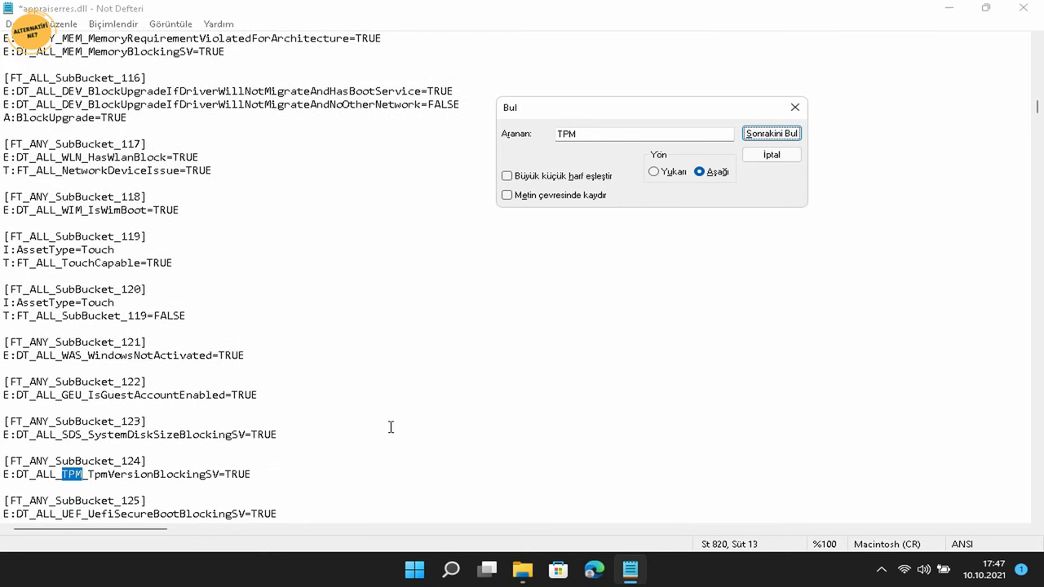
drag(300, 470, 2, 463)
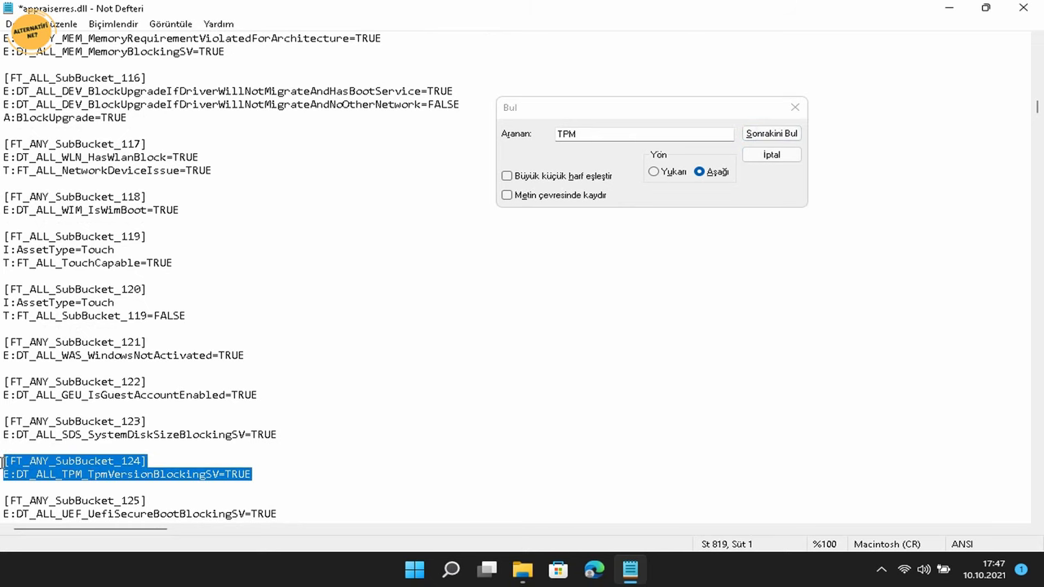
Find the next TPM match and delete the [FT_ALL_CompatMarker_BlockedByTpmVersion] heading, its SubBucket_124 line and the leftover blank line
key(F3)
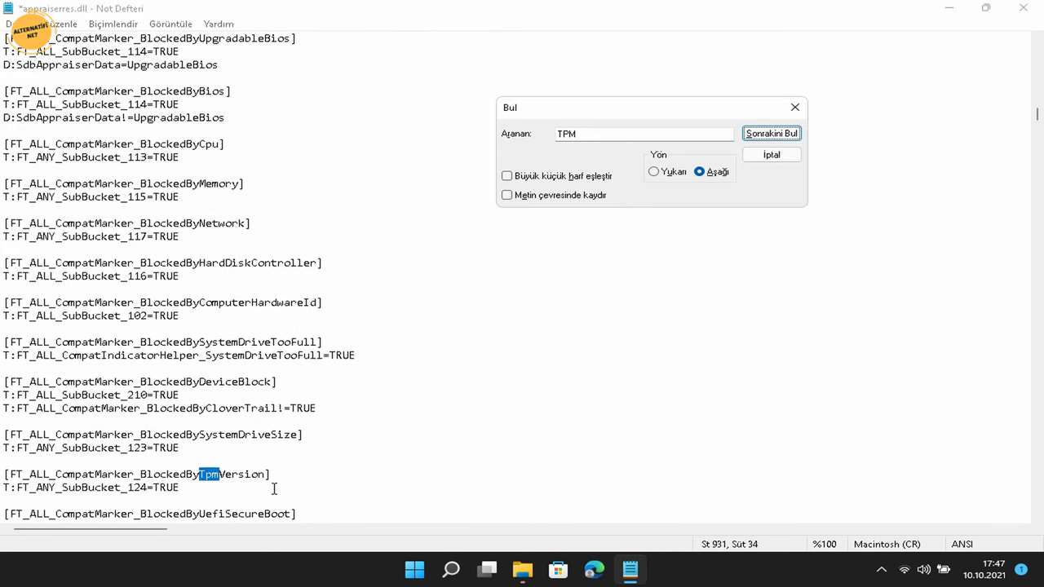
drag(274, 489, 4, 467)
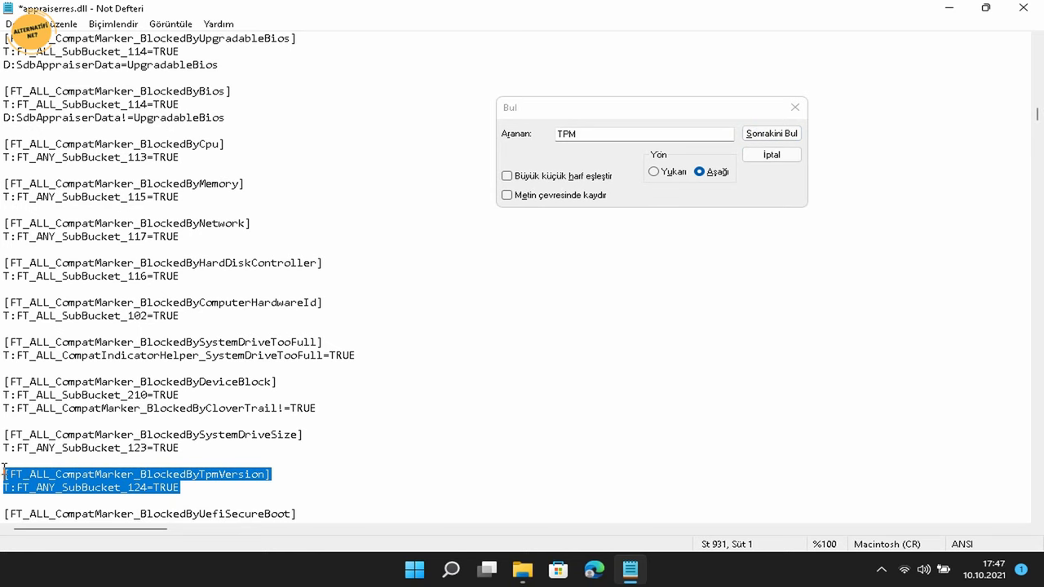
key(BackSpace)
key(BackSpace)
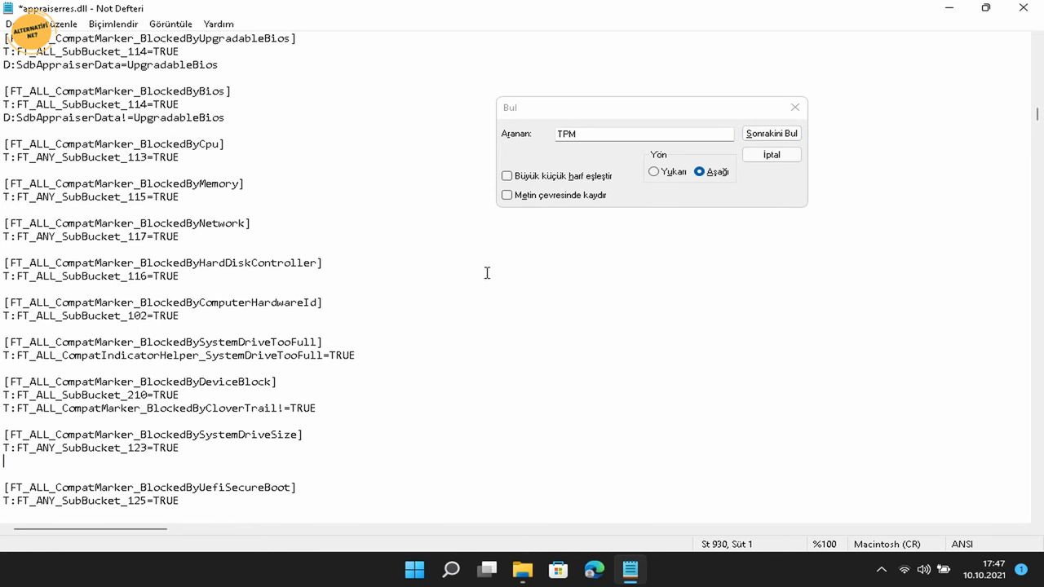
Step through the following TPM matches and examine the remaining TpmVersion entries in the asset type lists
click(774, 135)
scroll(364, 370, down, 1)
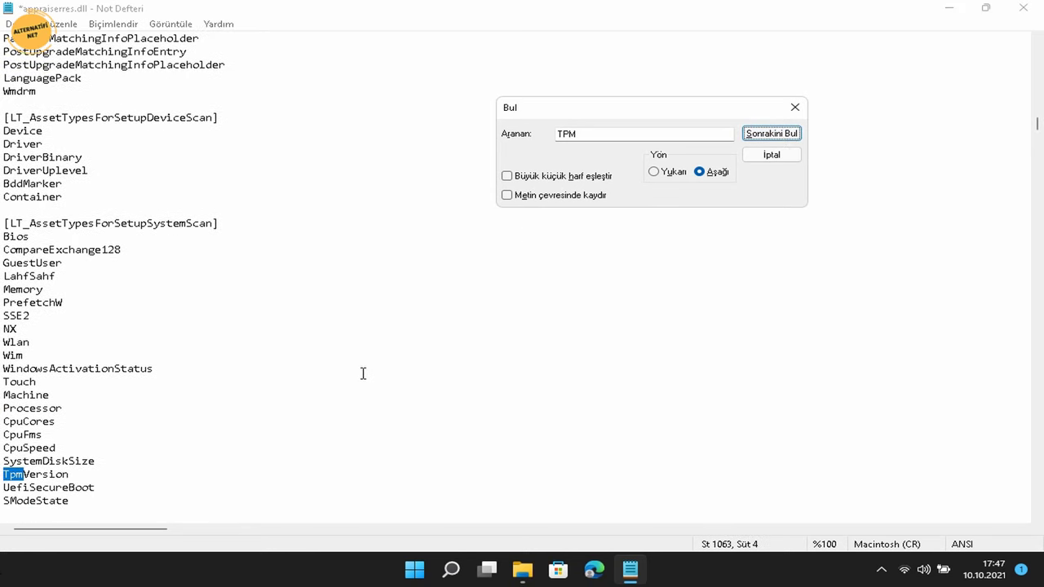
click(788, 136)
click(787, 136)
scroll(466, 370, down, 4)
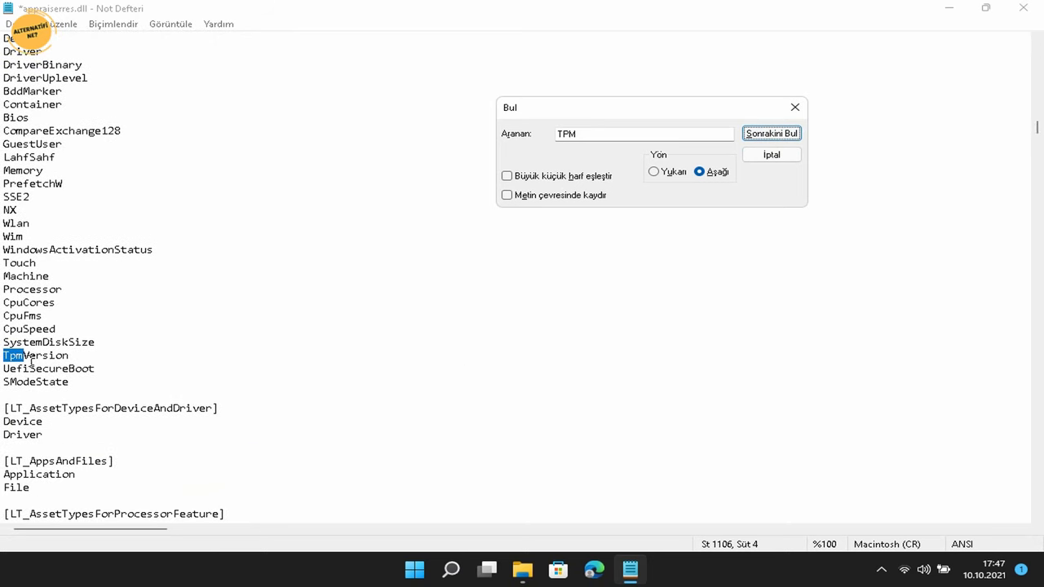
click(771, 134)
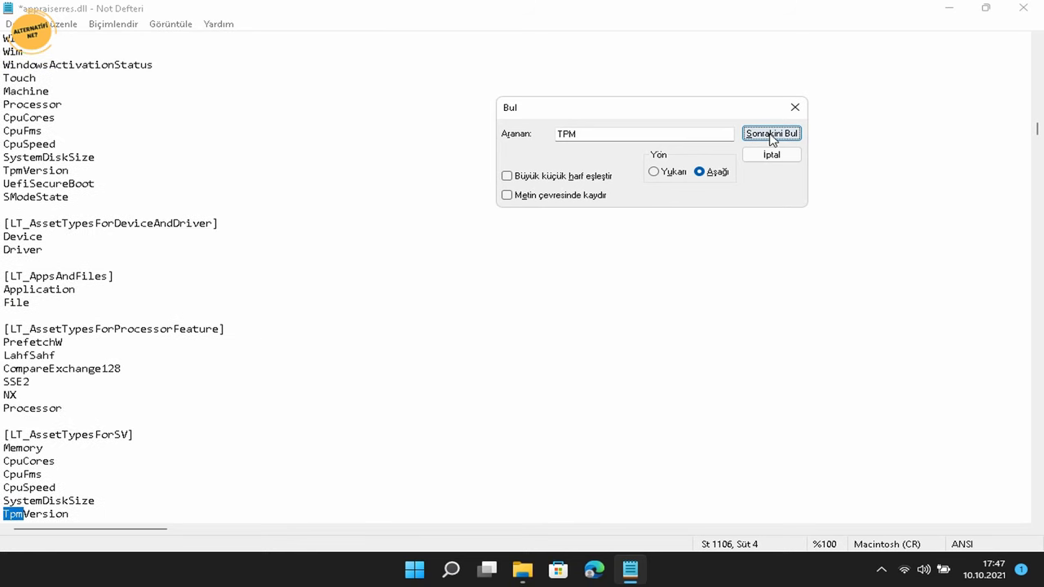
scroll(330, 382, down, 3)
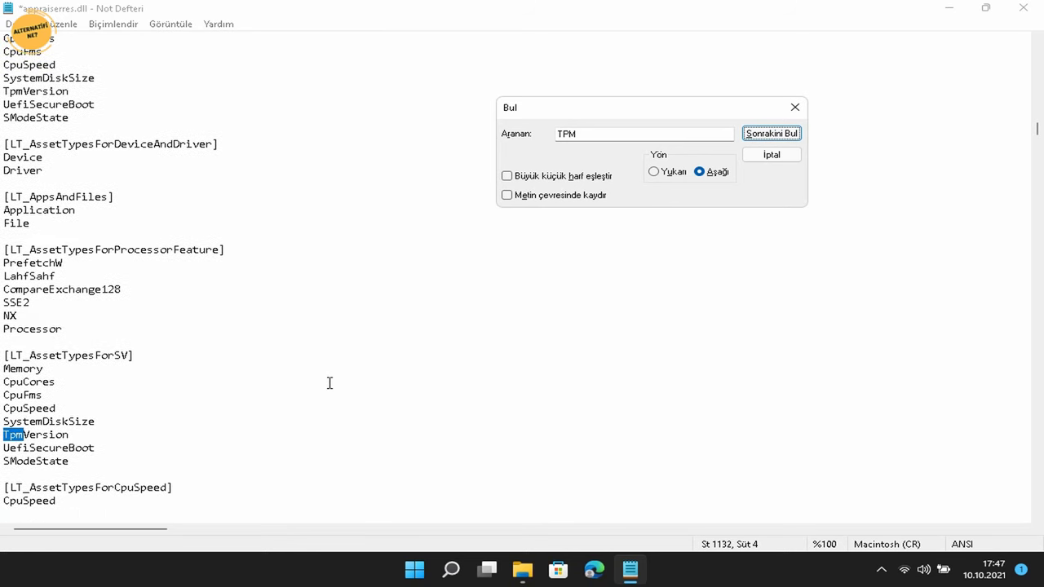
click(791, 134)
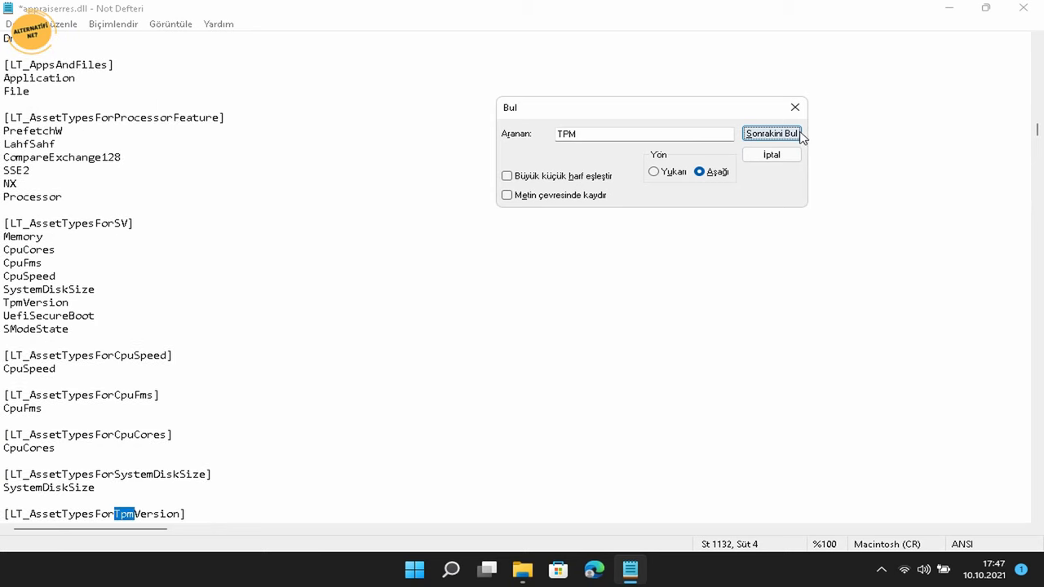
Delete the [LT_AssetTypesForTpmVersion] heading, its TpmVersion line and the leftover blank line
scroll(330, 464, down, 1)
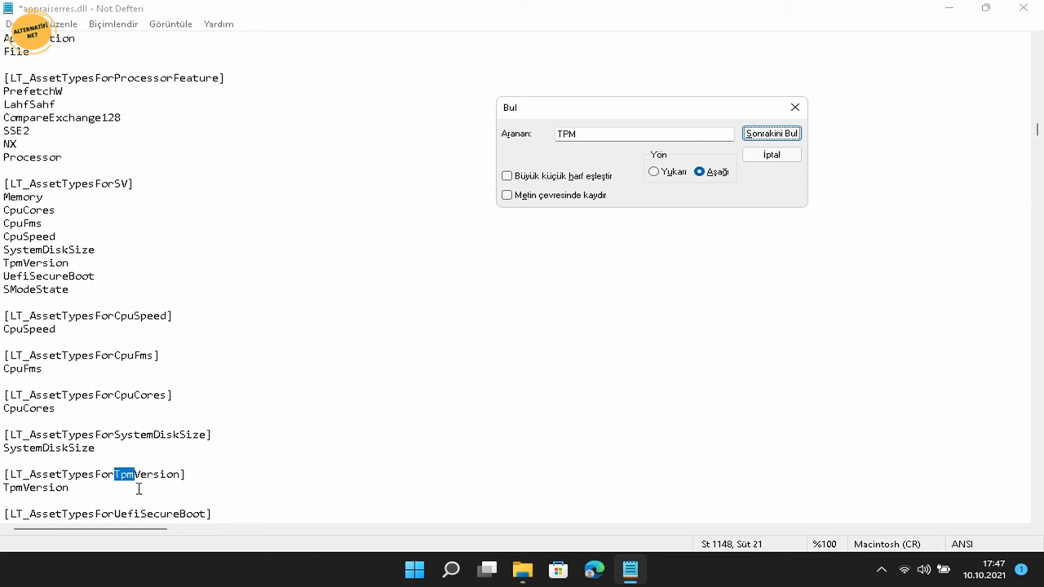
drag(129, 490, 1, 468)
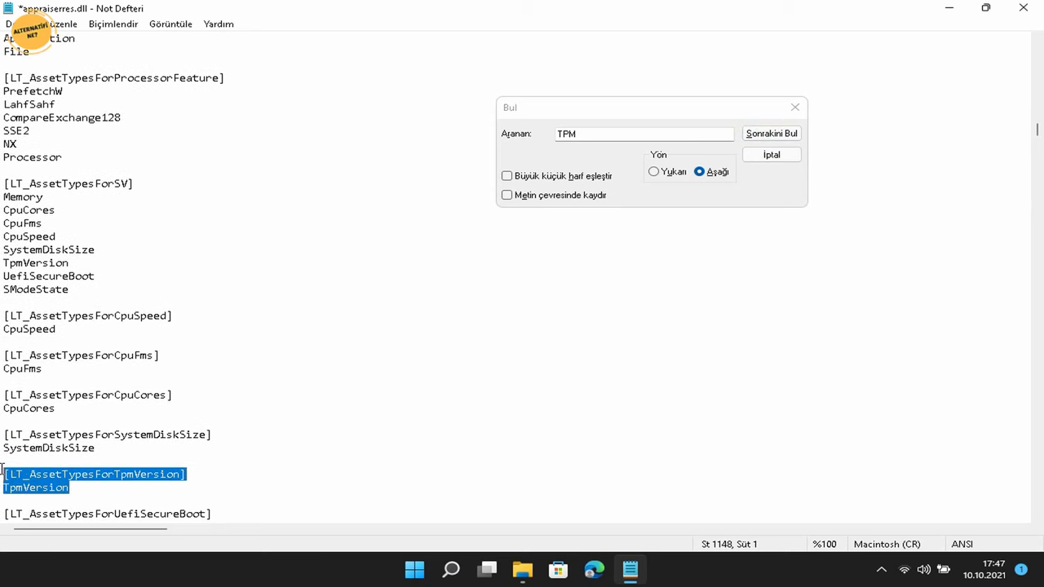
key(BackSpace)
key(BackSpace)
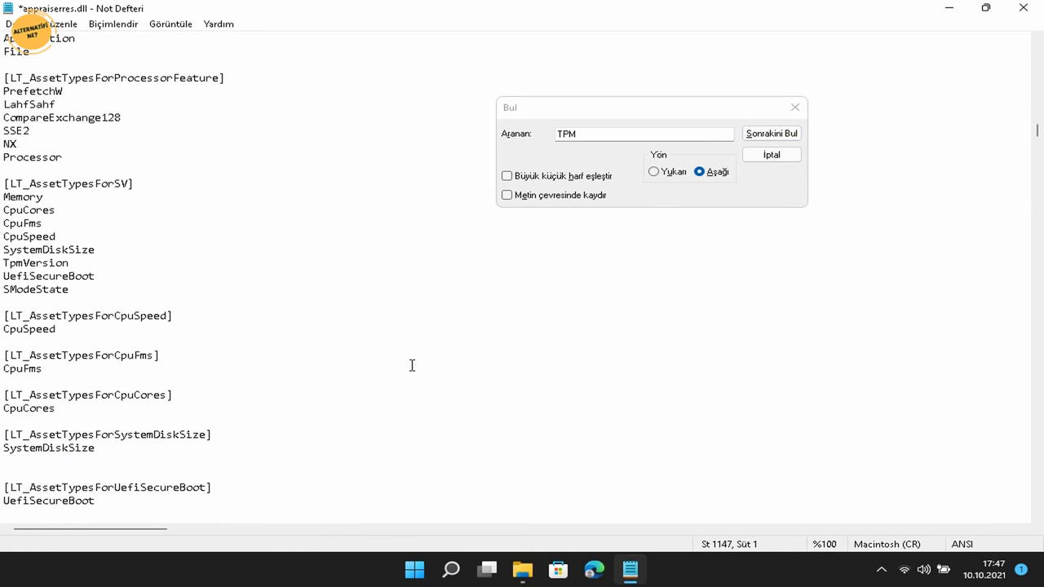
Advance through the TPM matches to [MT_FilterAbbreviations] and remove the TPM=FT_ALL_AssetTypesForTpmVersion line with its blank line
click(771, 133)
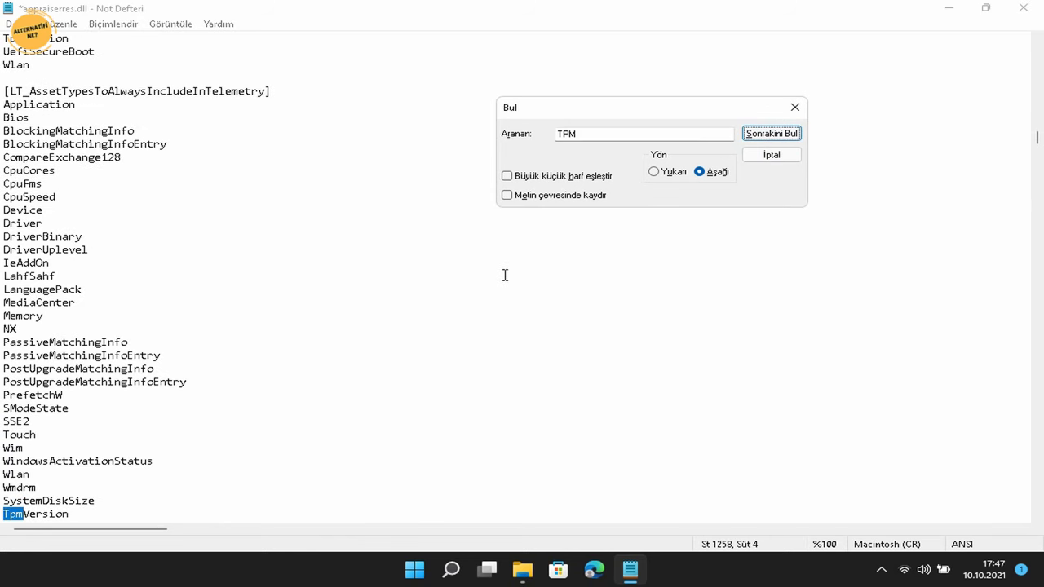
scroll(505, 275, down, 3)
click(769, 134)
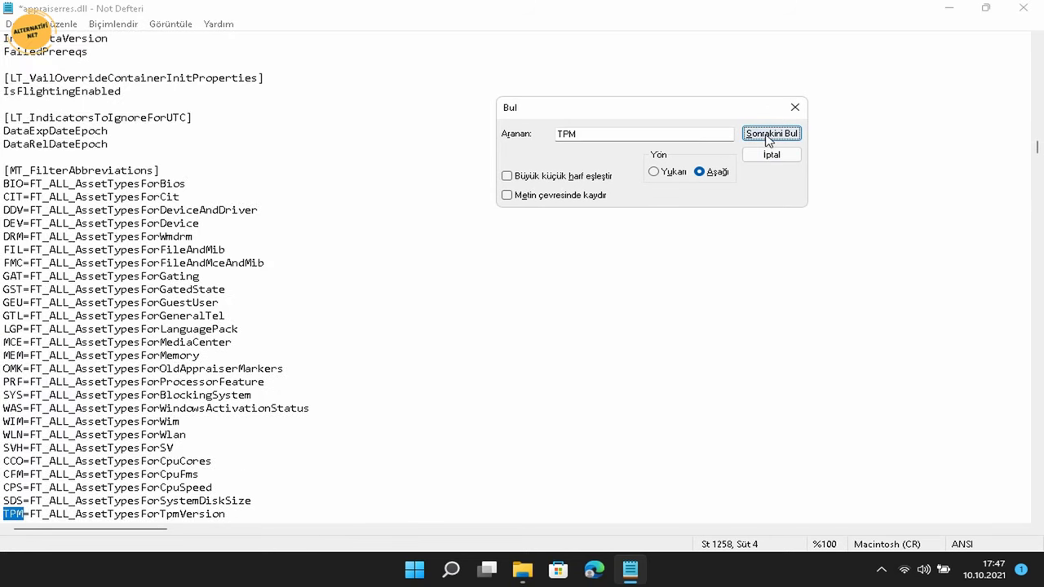
scroll(383, 382, down, 1)
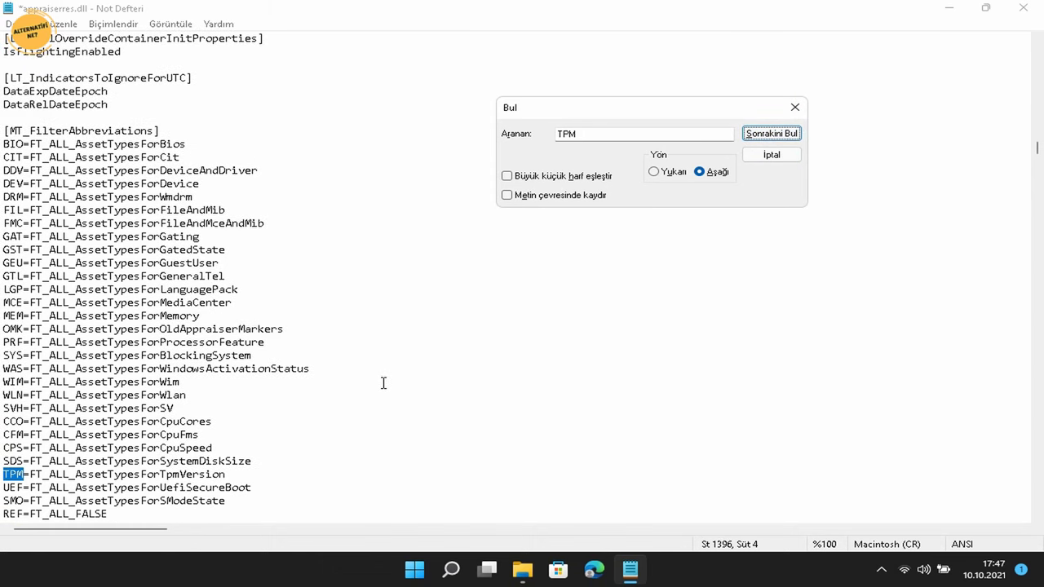
drag(270, 475, 2, 474)
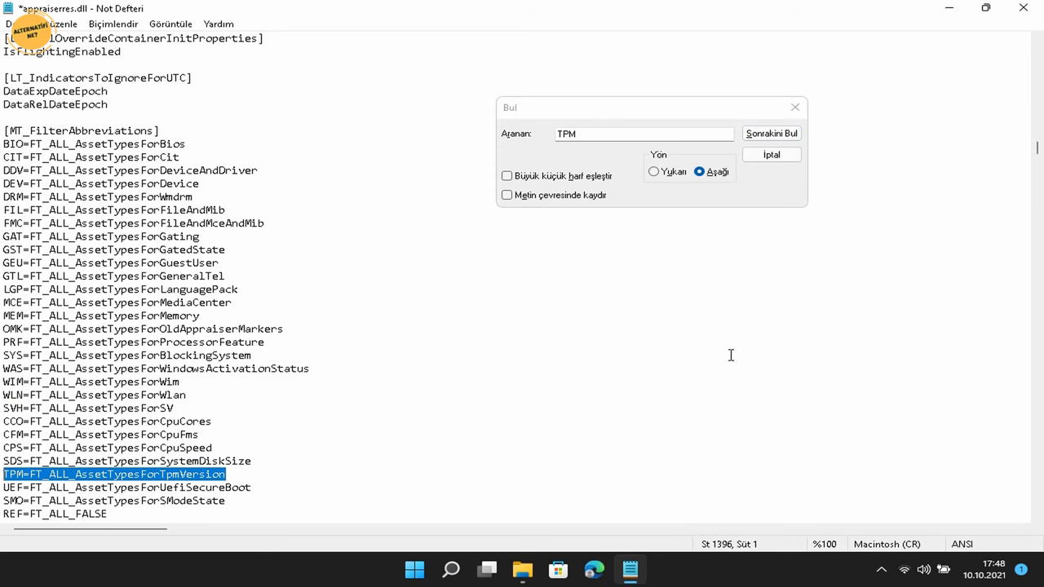
key(Delete)
key(BackSpace)
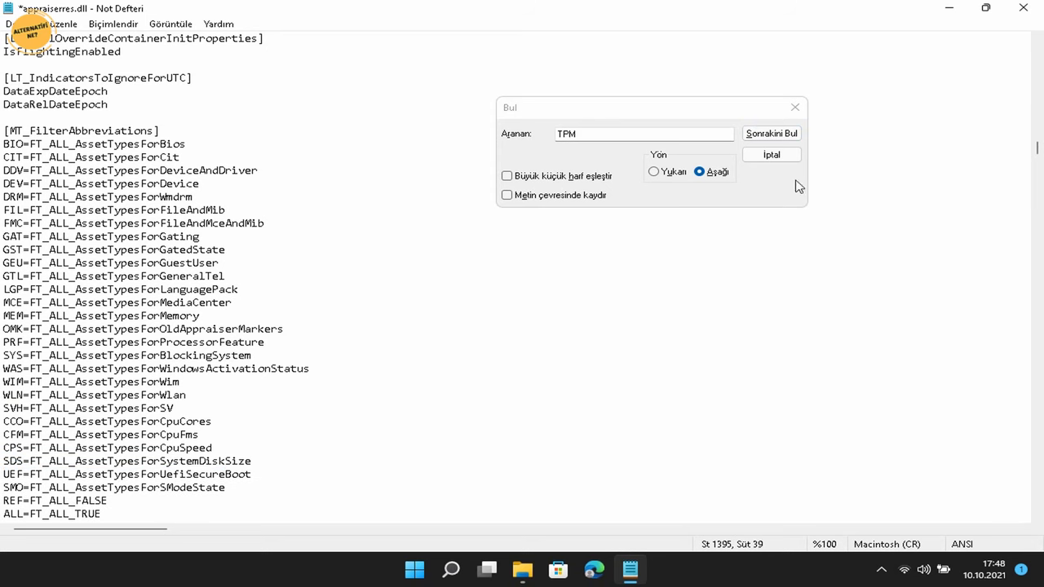
Find the next TPM match and remove the T:DT_ALL_TPM_TpmVersionBlockingSVSetup=TRUE line from [DT_ANY_SVH_BlockingSV], leaving no blank line
click(773, 134)
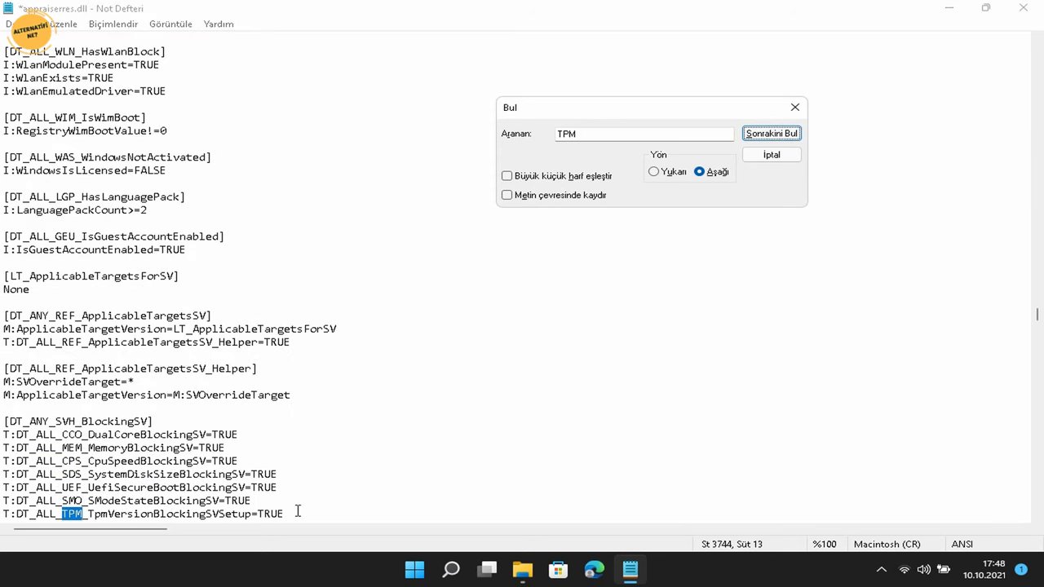
scroll(192, 473, up, 2)
scroll(193, 476, down, 1)
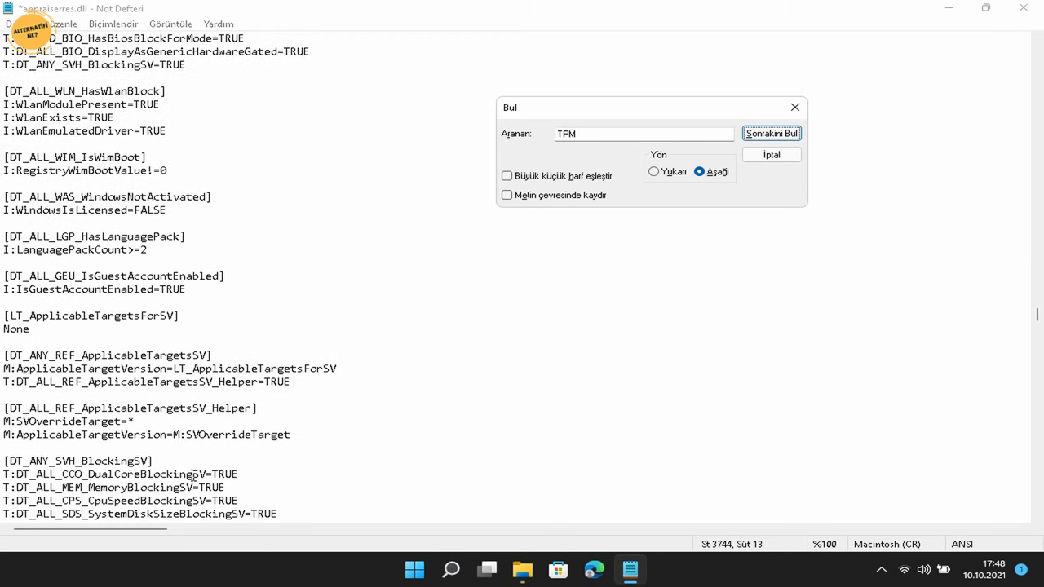
scroll(194, 475, up, 1)
scroll(193, 475, down, 2)
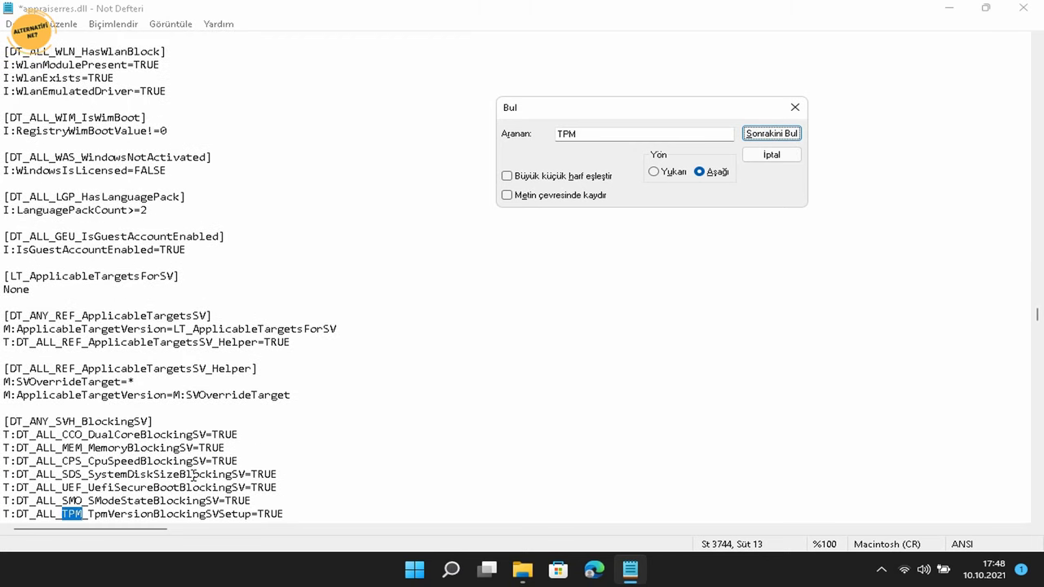
scroll(194, 476, down, 2)
drag(285, 435, 3, 435)
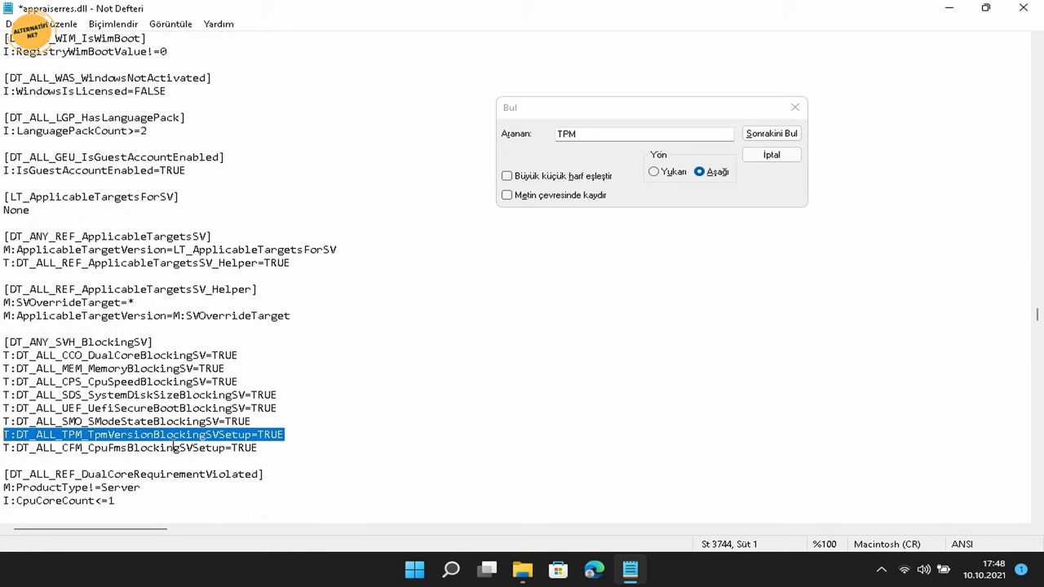
key(BackSpace)
key(BackSpace)
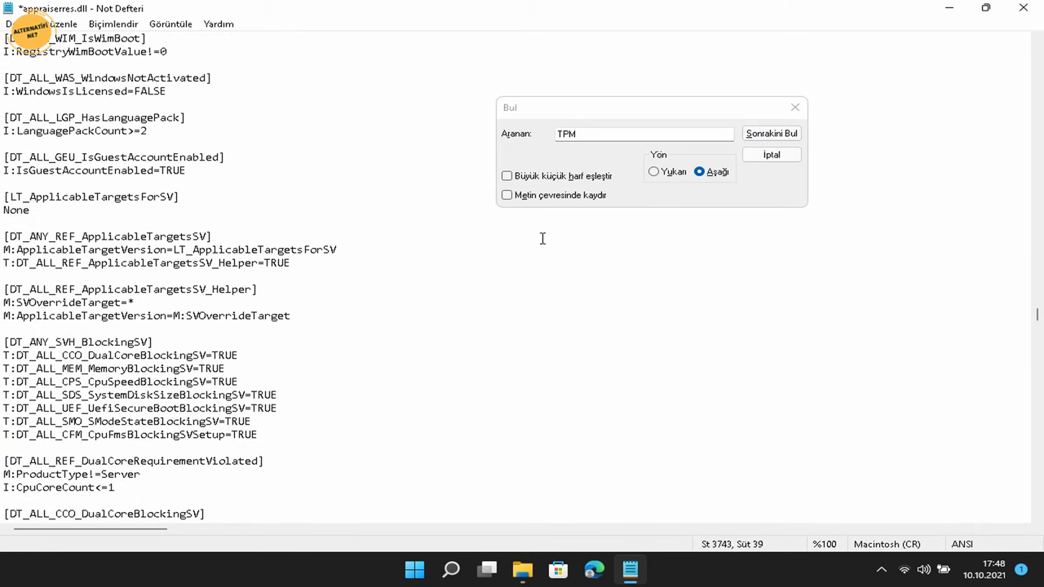
Find the next TPM match, review the TPM sections below it, and delete the [DT_ALL_REF_BlockedByTpmVersionSV] heading with its ProductType and TpmVersionInfo lines
click(767, 135)
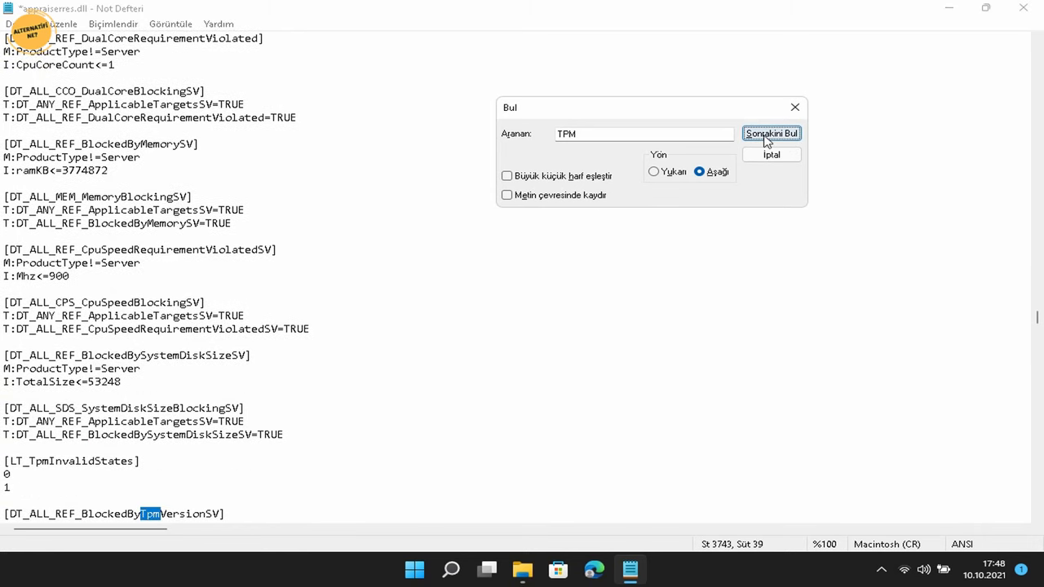
scroll(88, 486, down, 1)
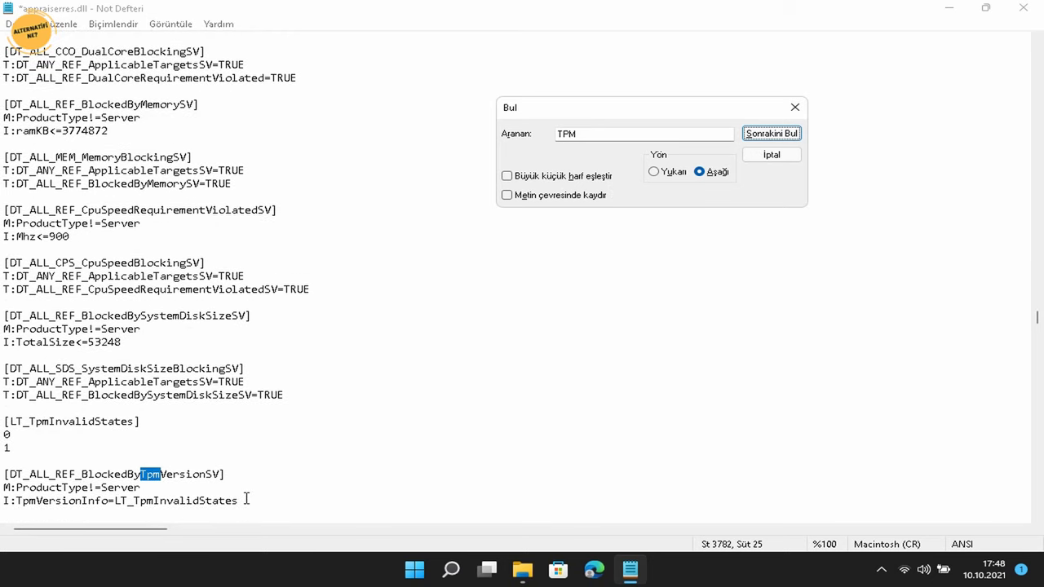
scroll(78, 461, down, 2)
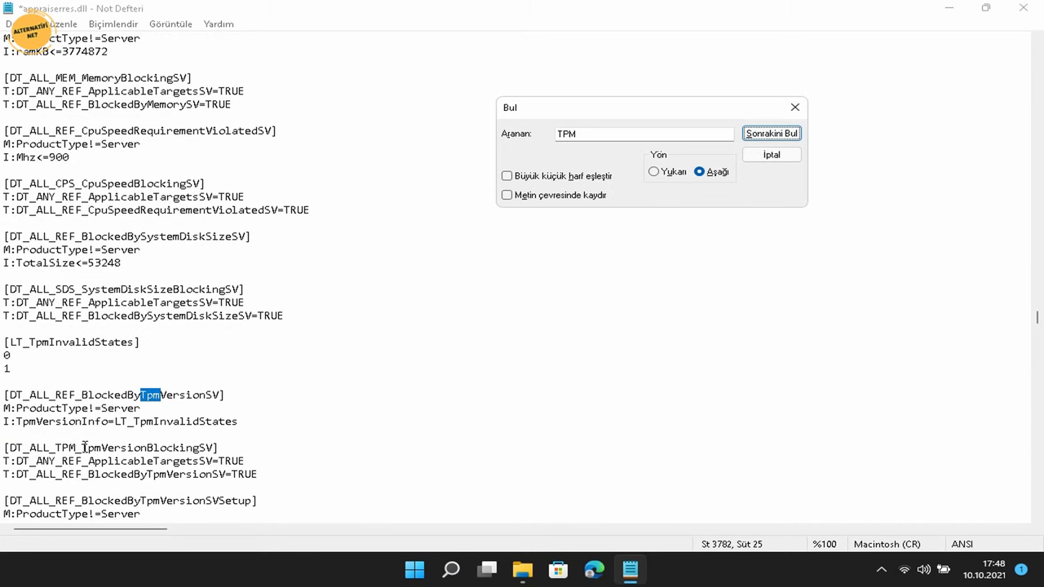
scroll(140, 487, down, 1)
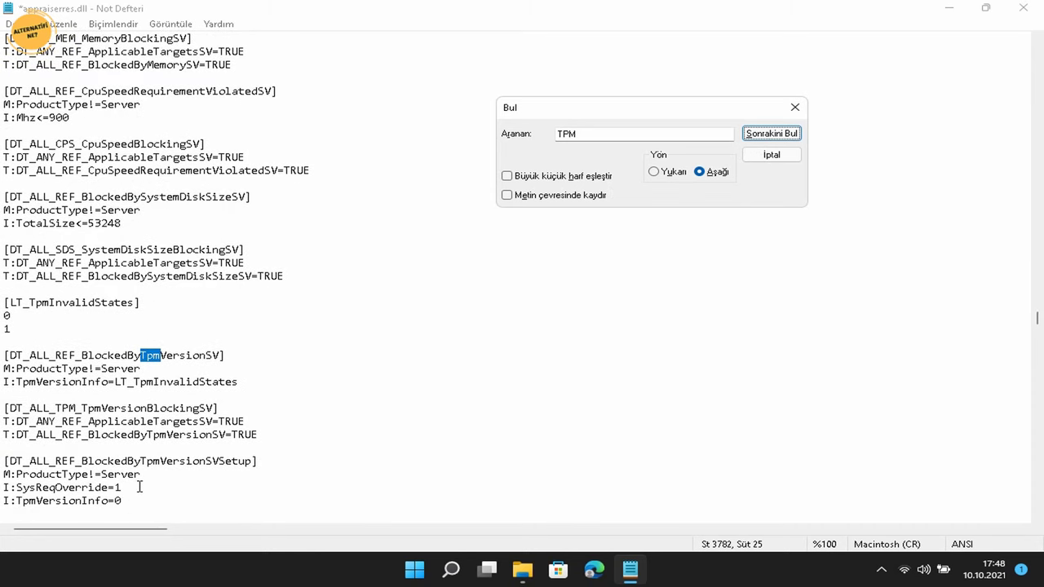
scroll(119, 490, down, 1)
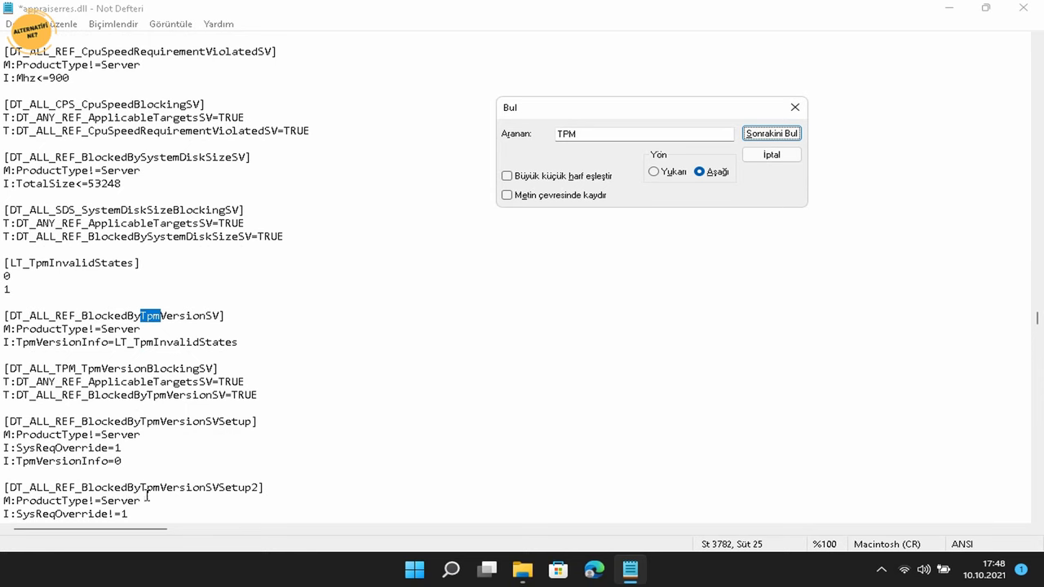
scroll(136, 486, down, 1)
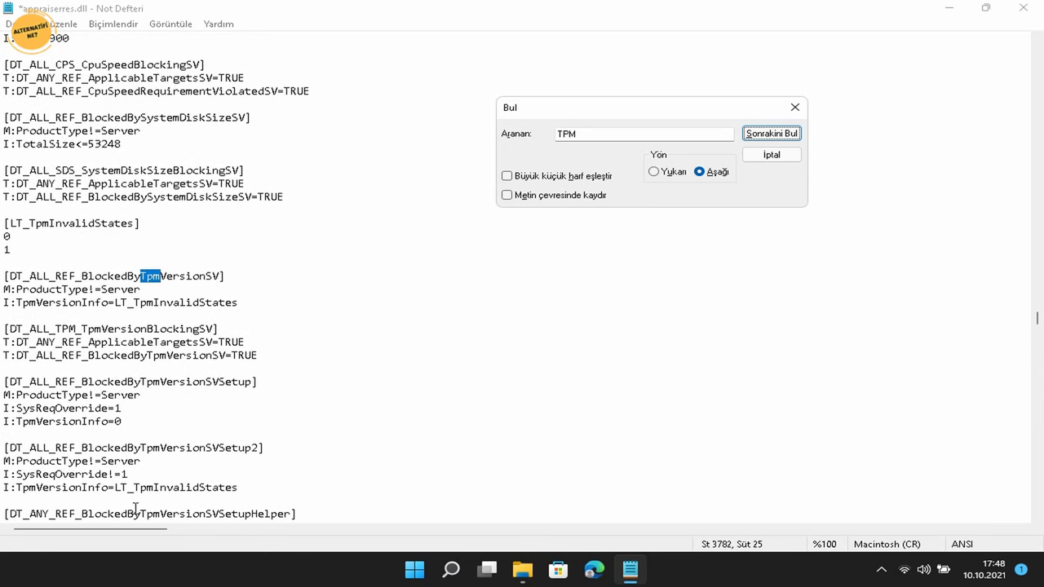
scroll(140, 505, down, 2)
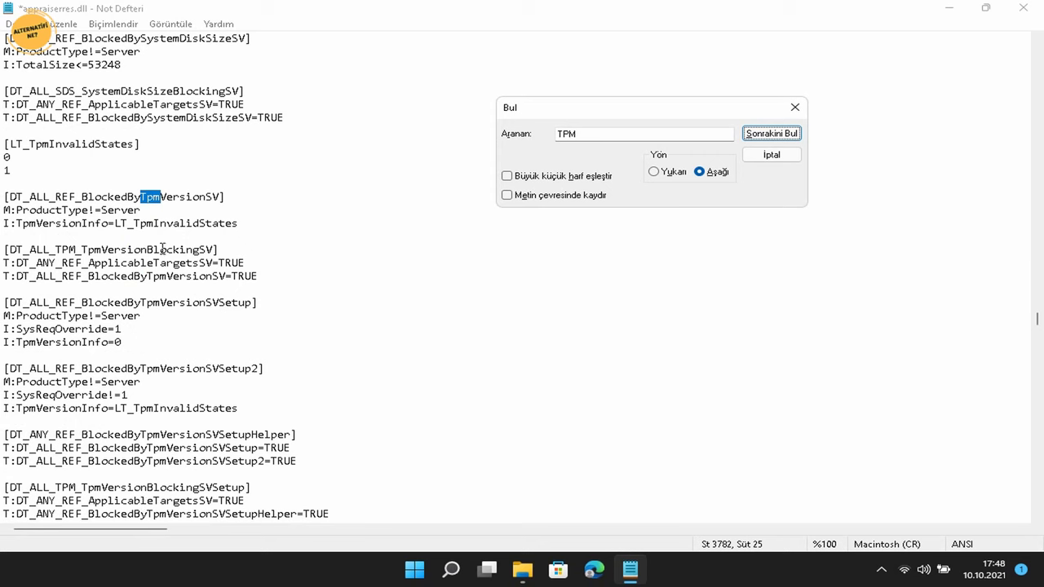
drag(261, 222, 2, 199)
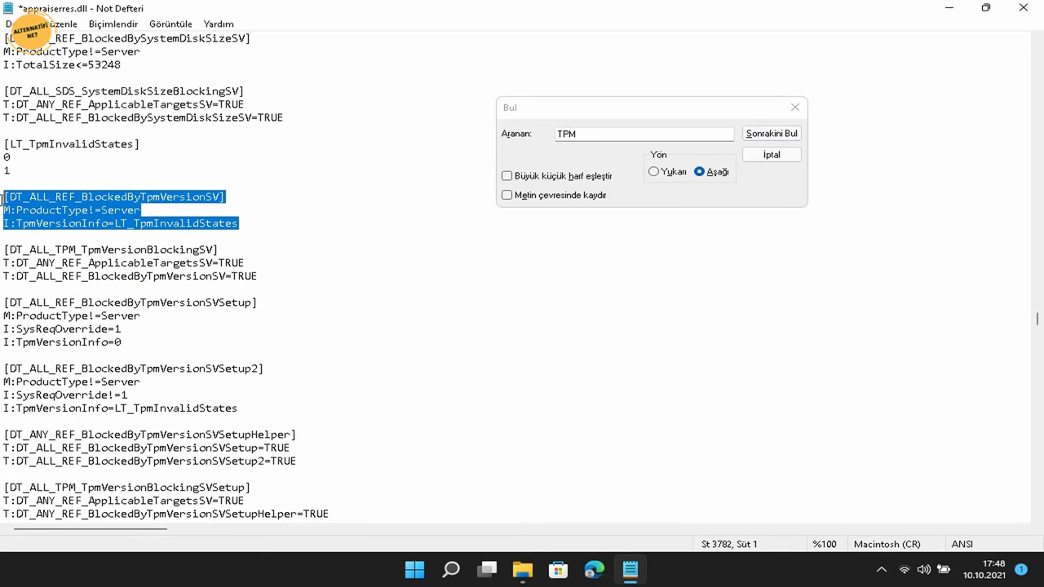
key(Delete)
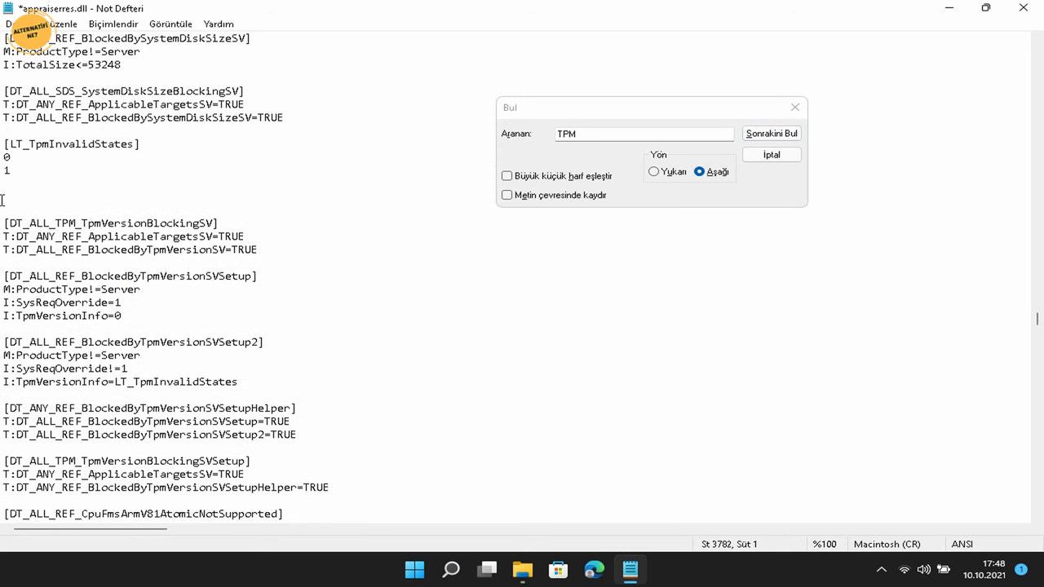
Go through the next TPM matches and delete the whole [DT_ALL_TPM_TpmVersionBlockingSV] and [DT_ALL_REF_BlockedByTpmVersionSVSetup] sections
click(787, 137)
drag(273, 254, 2, 225)
key(Delete)
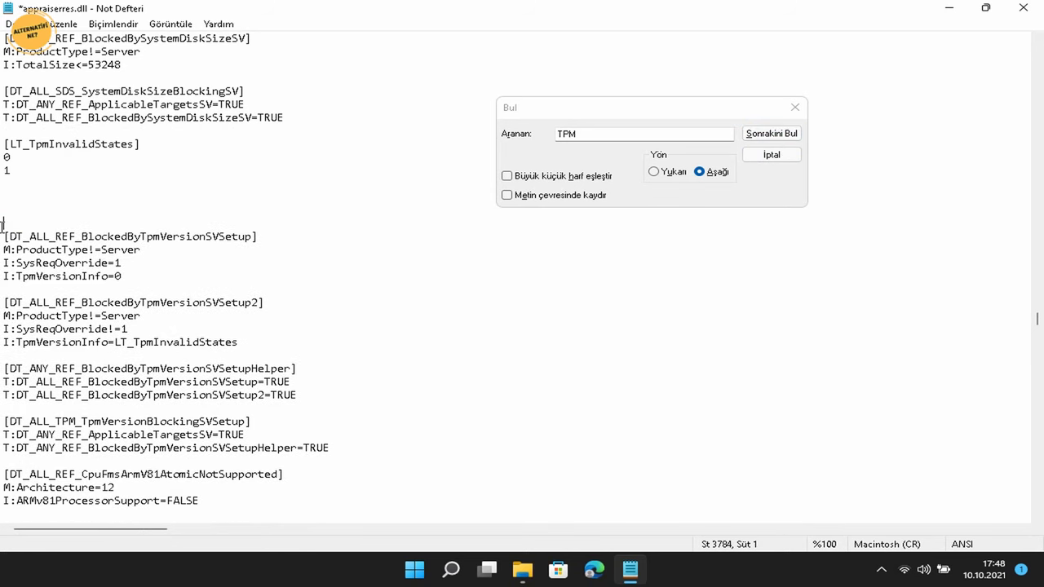
click(792, 133)
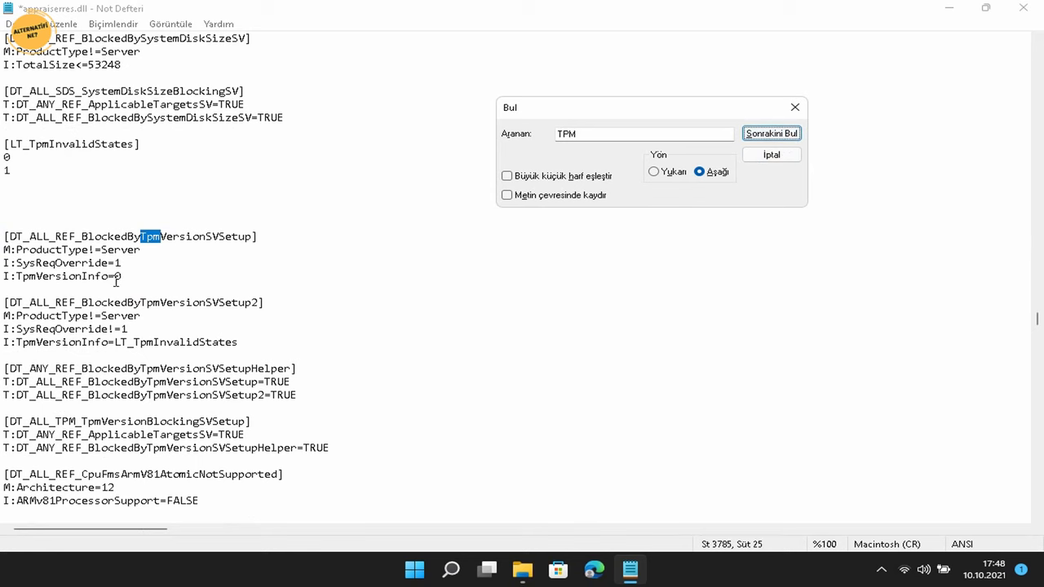
drag(145, 277, 4, 238)
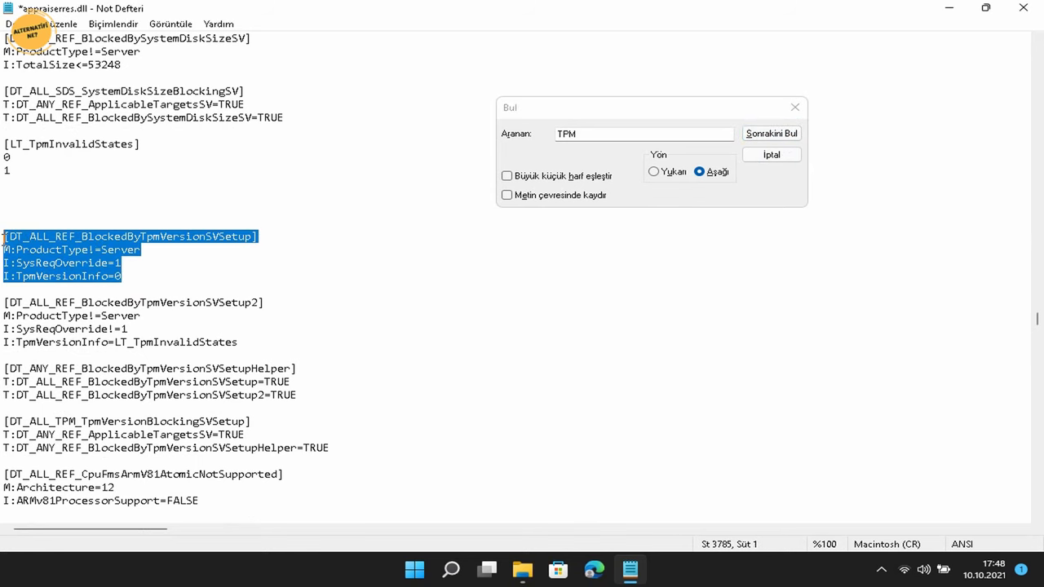
key(Delete)
Go through the next TPM matches and delete the whole [DT_ALL_REF_BlockedByTpmVersionSVSetup2] and [DT_ANY_REF_BlockedByTpmVersionSVSetupHelper] sections
click(753, 134)
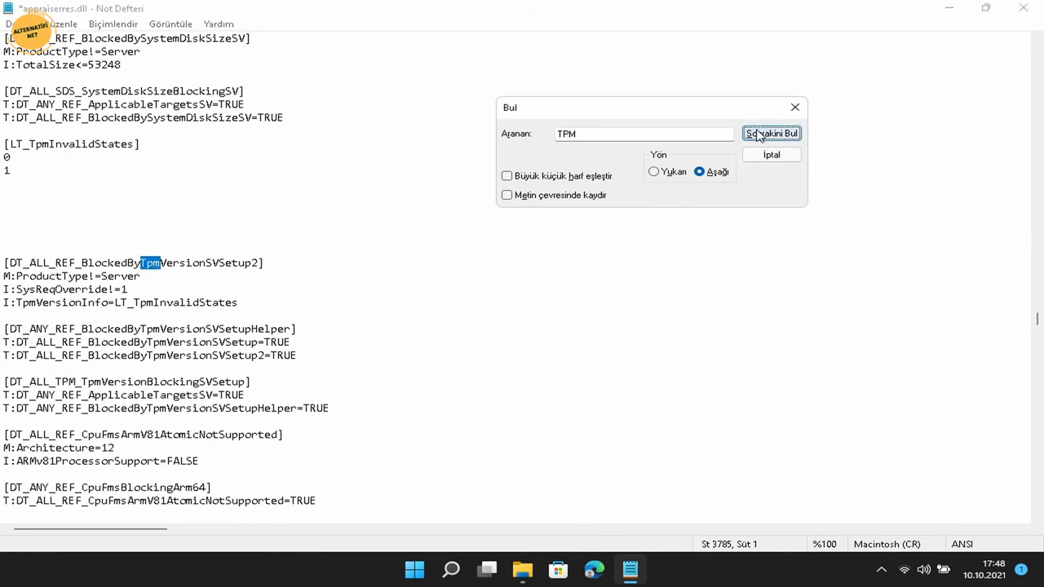
drag(238, 303, 2, 267)
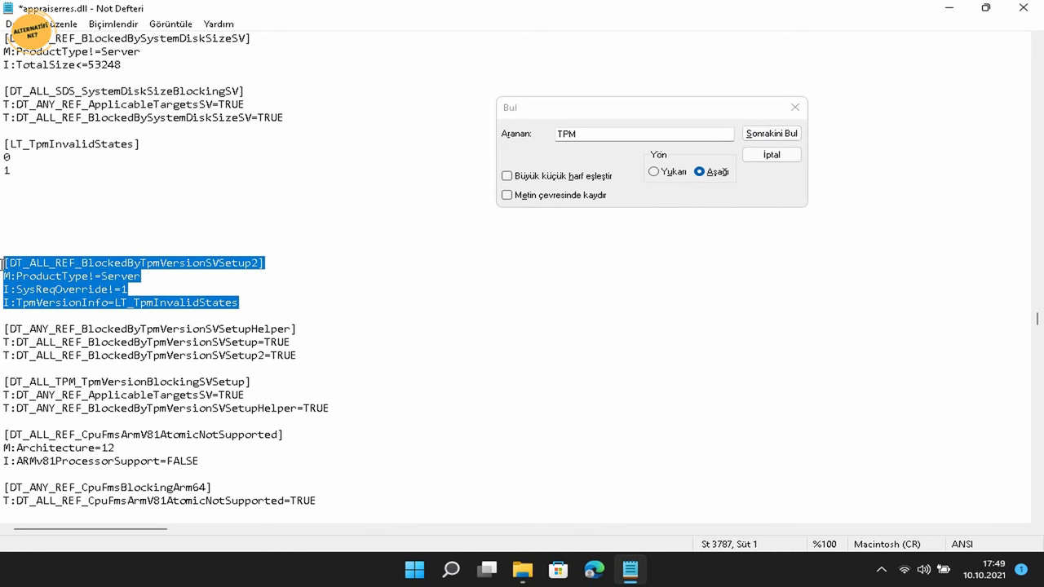
key(Delete)
click(770, 133)
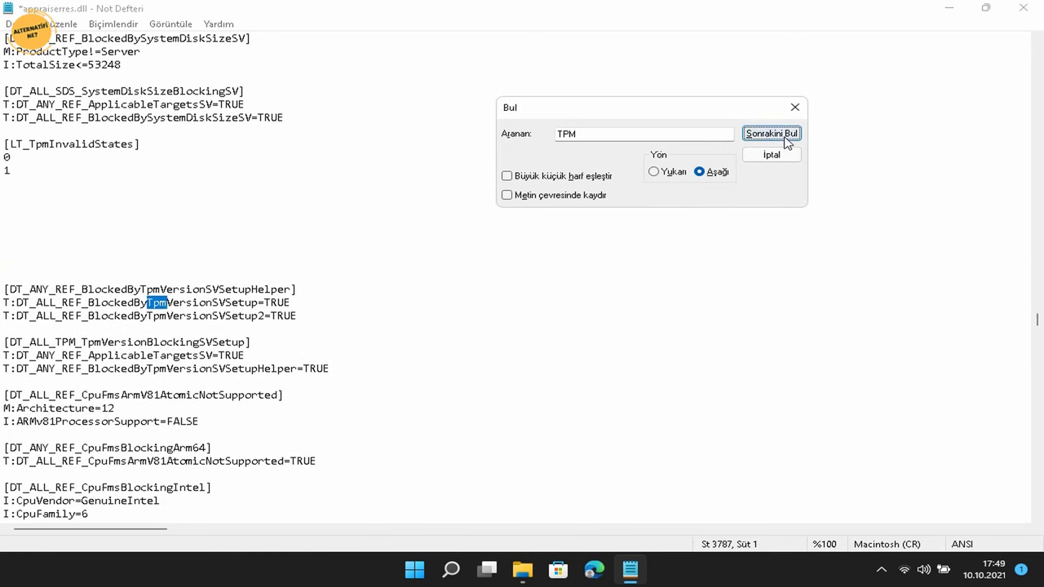
drag(309, 321, 50, 276)
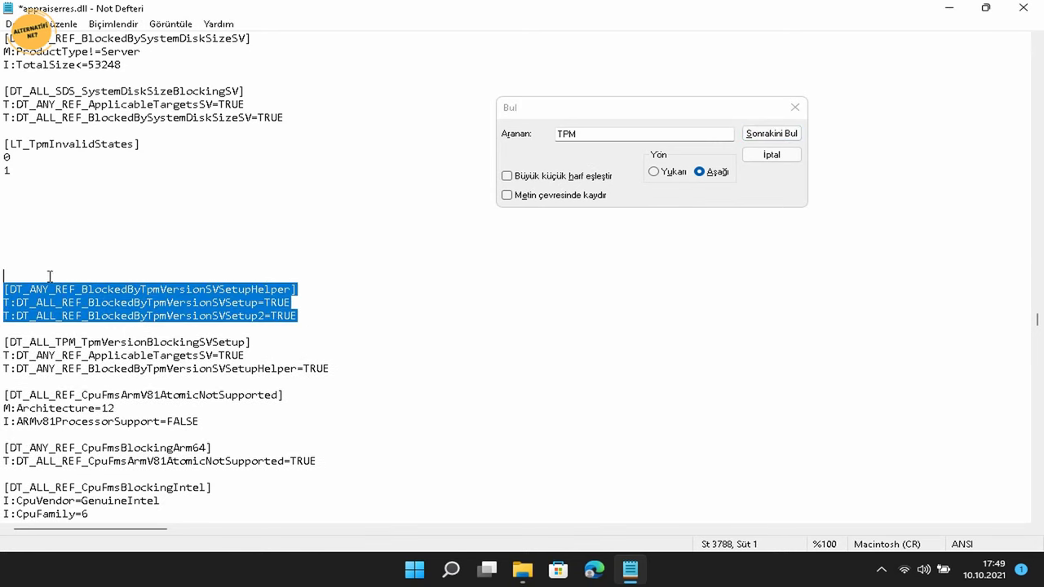
key(Delete)
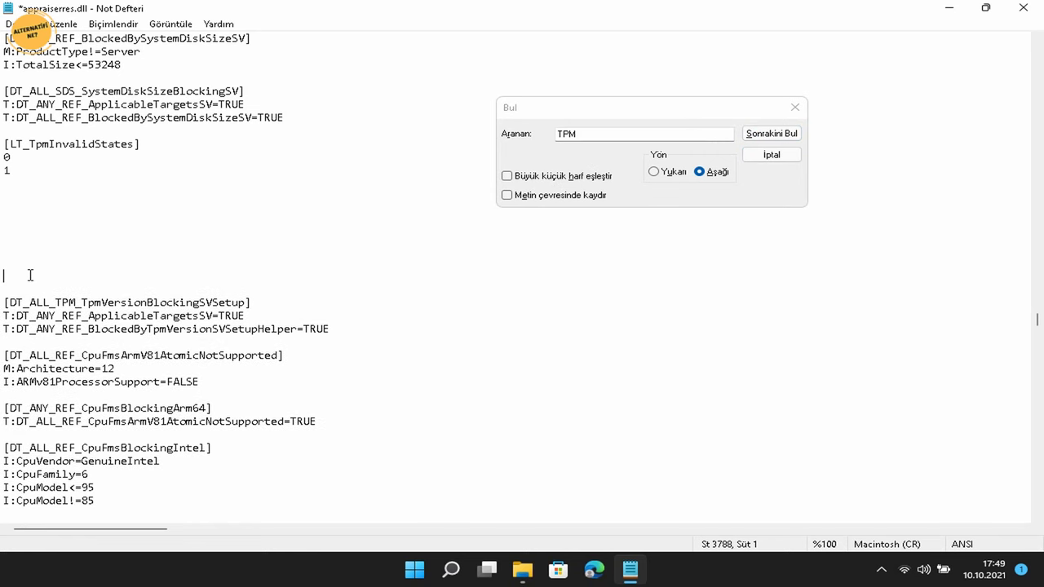
Find the next TPM match and delete the [DT_ALL_TPM_TpmVersionBlockingSVSetup] heading with its two lines
click(785, 136)
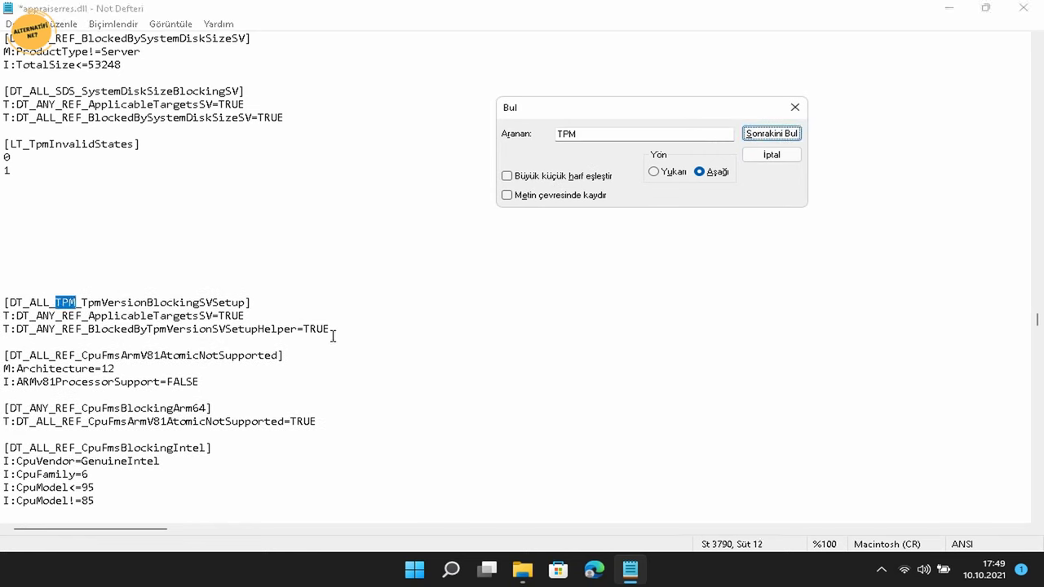
drag(331, 333, 2, 300)
key(Delete)
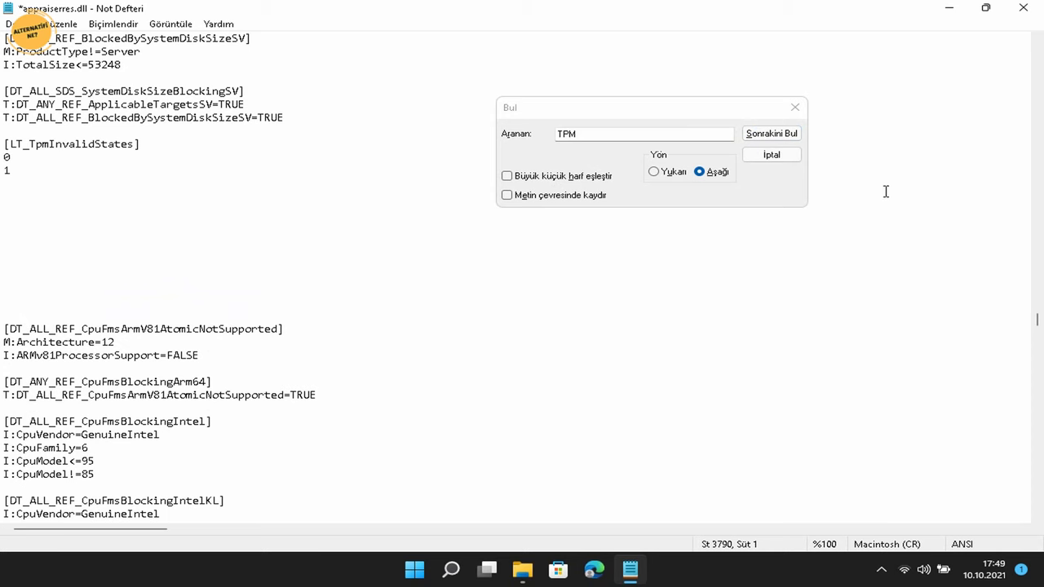
Find the next TPM match and delete the Tpm=I:Marker_BlockedByTpmVersion entry under [IT_OMK_CompatIndicator_OldMarkers_RedReason]
click(797, 138)
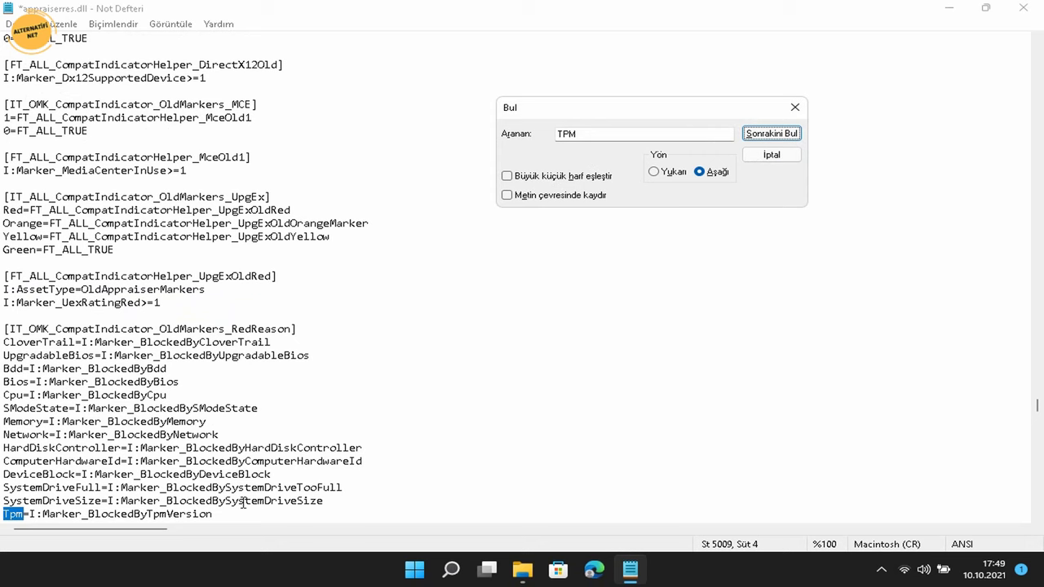
drag(235, 514, 4, 513)
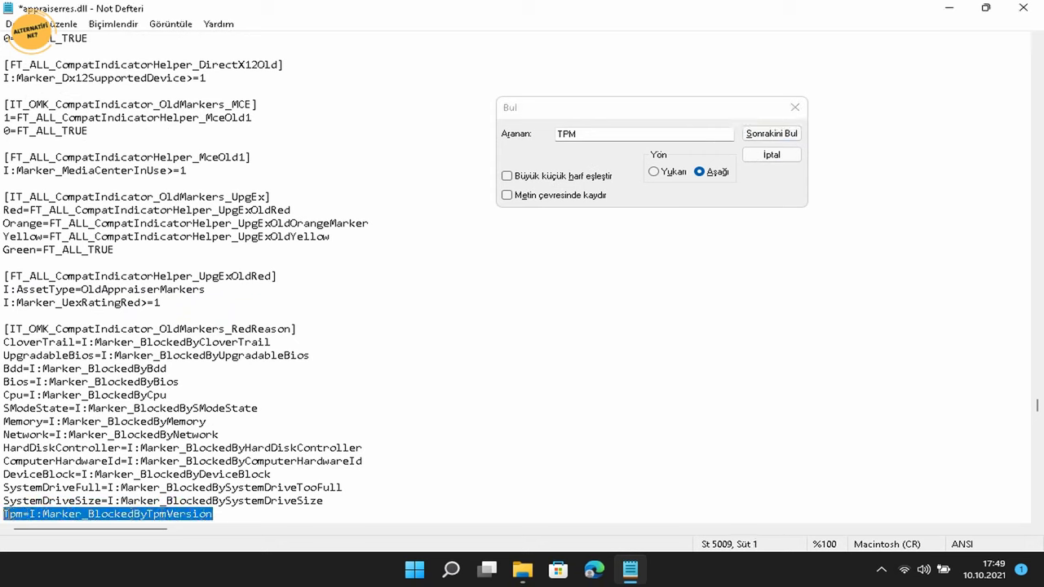
key(Delete)
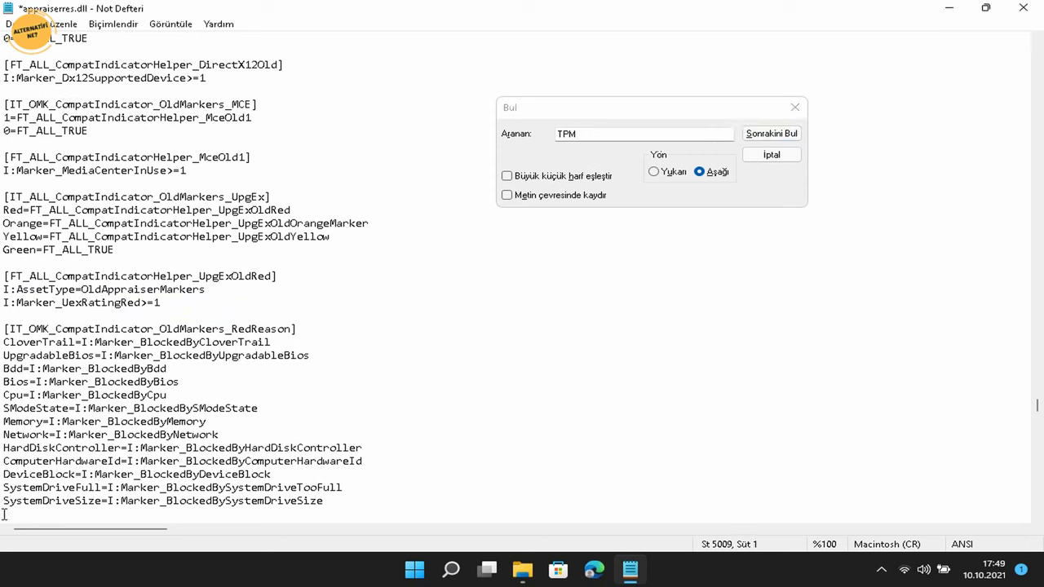
Find the next two TPM matches and delete the BlockedByTpmVersion lines under [IT_ALL_CompatIndicator_FreshMarkers_RedReason] and [FT_ANY_CompatIndicatorHelper_SpecificRedReasons]
click(779, 138)
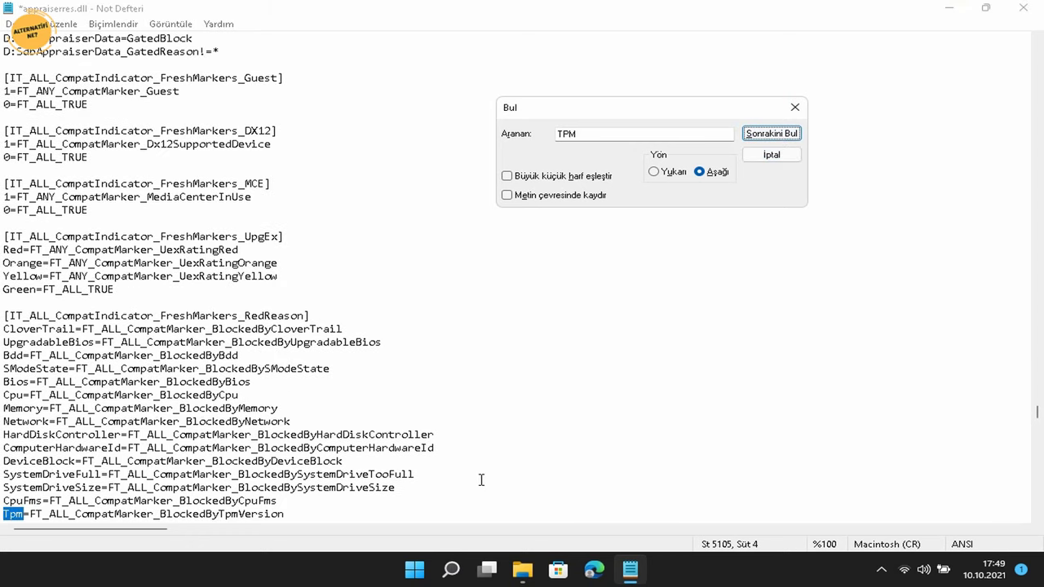
drag(340, 513, 4, 514)
key(Delete)
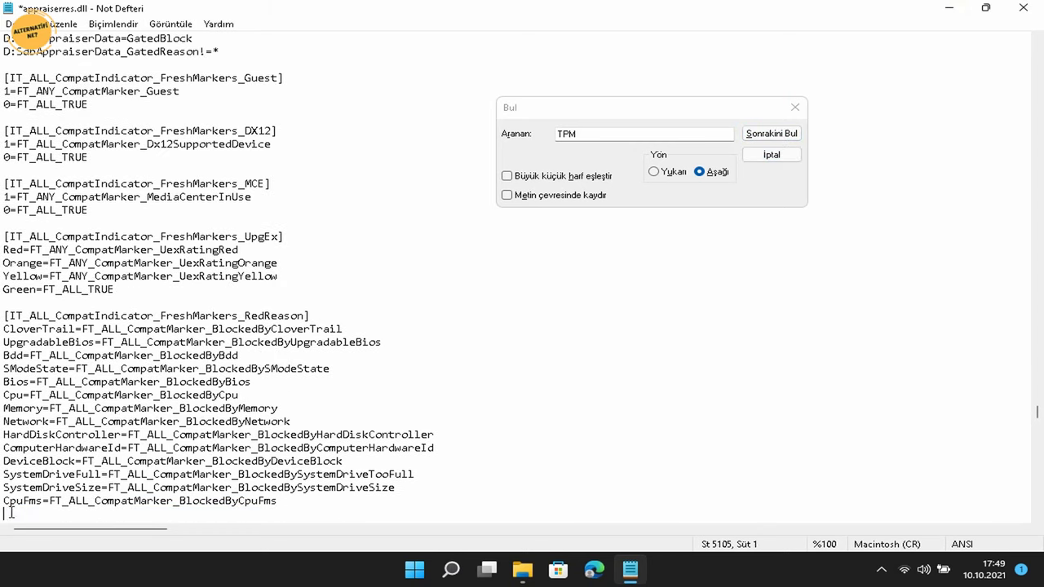
click(769, 143)
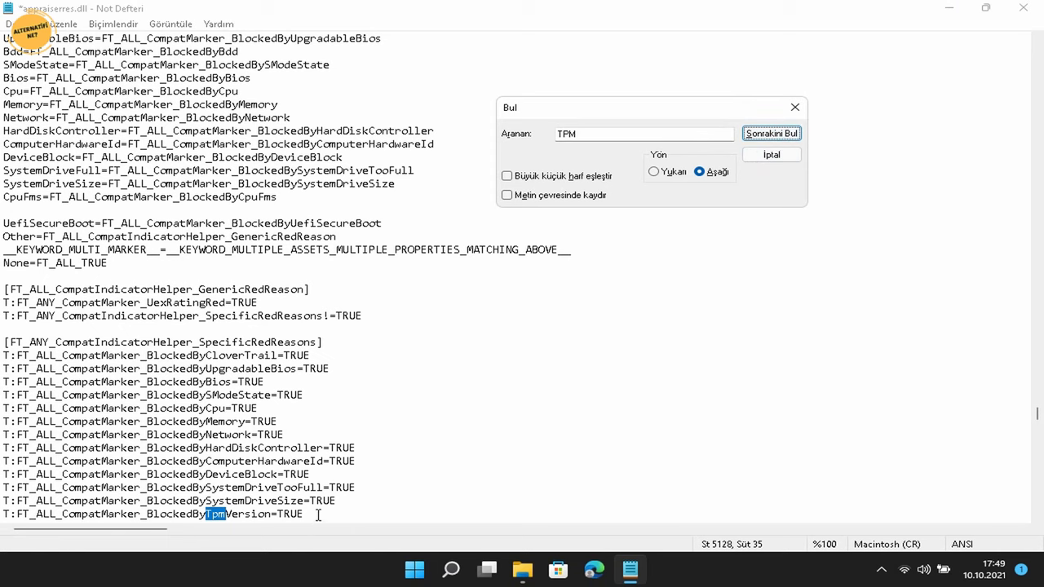
drag(318, 515, 3, 514)
key(Delete)
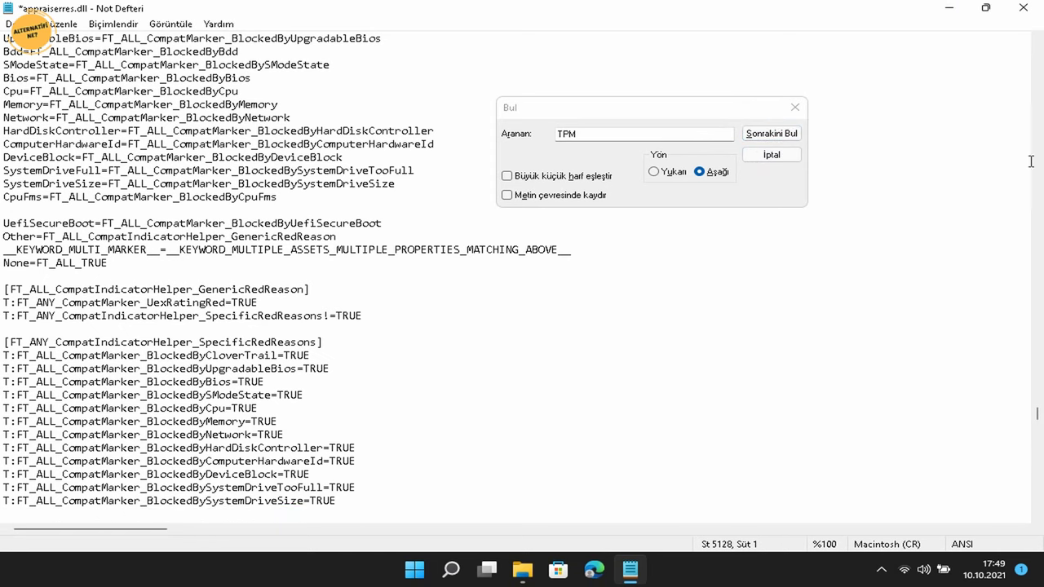
Check the rest of the file for further TPM matches and close the search
click(769, 134)
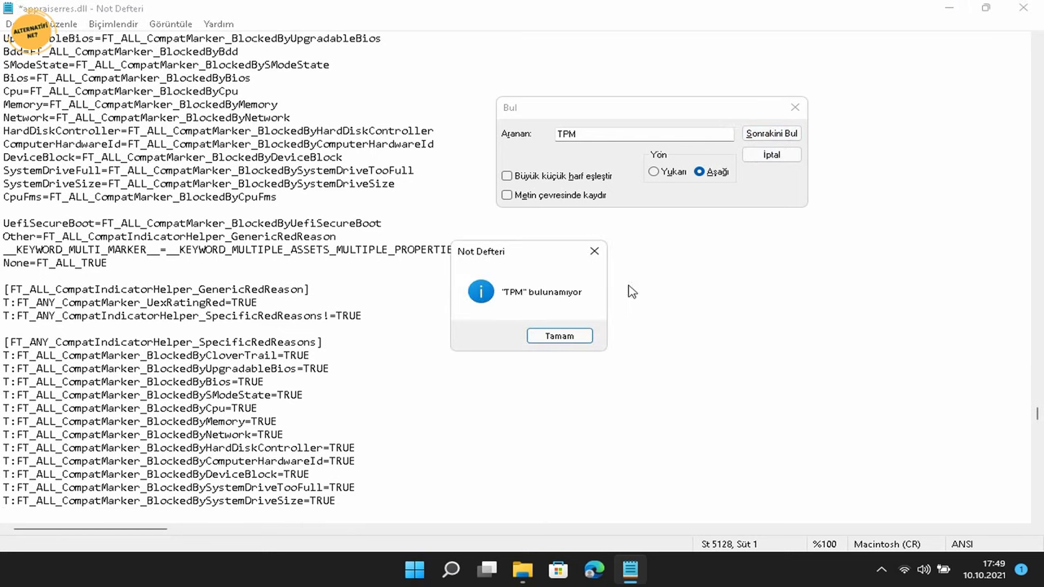
click(561, 337)
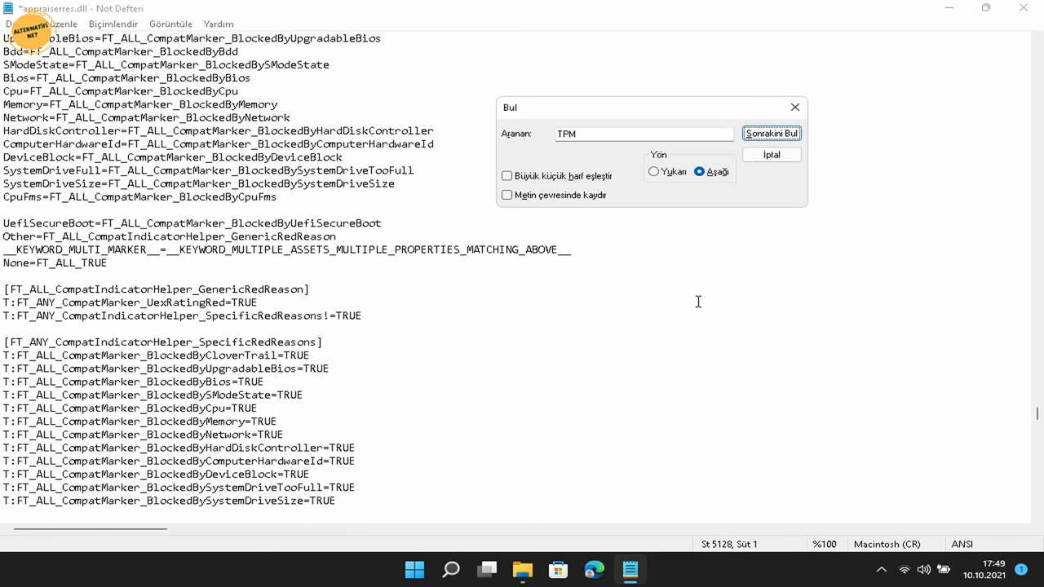
scroll(718, 298, up, 3)
click(779, 156)
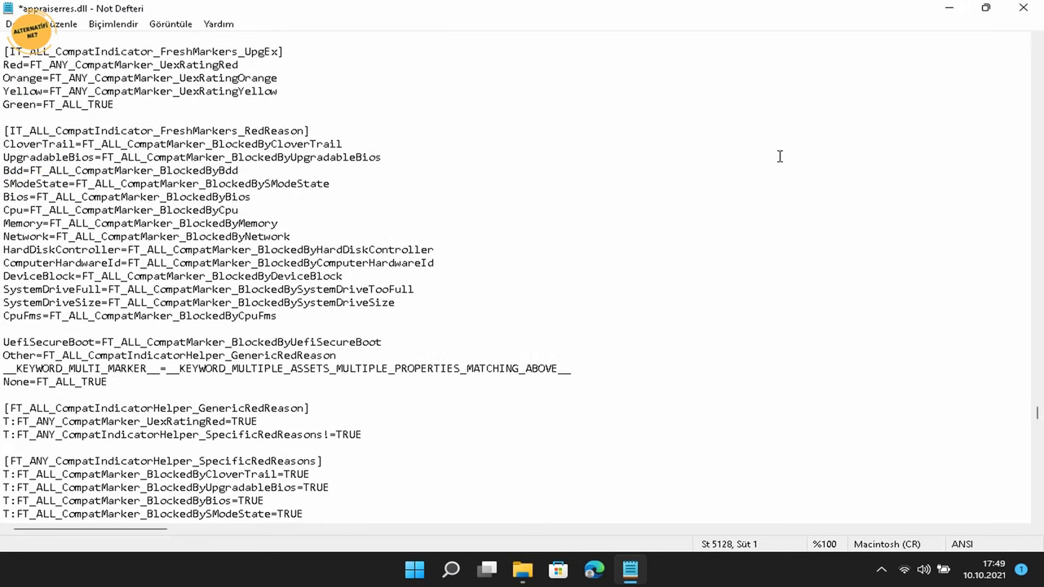
Repeat the TPM search from the start of the file and delete the [LT_TpmInvalidStates] section with its values 0 and 1
drag(1038, 413, 1038, 49)
click(802, 194)
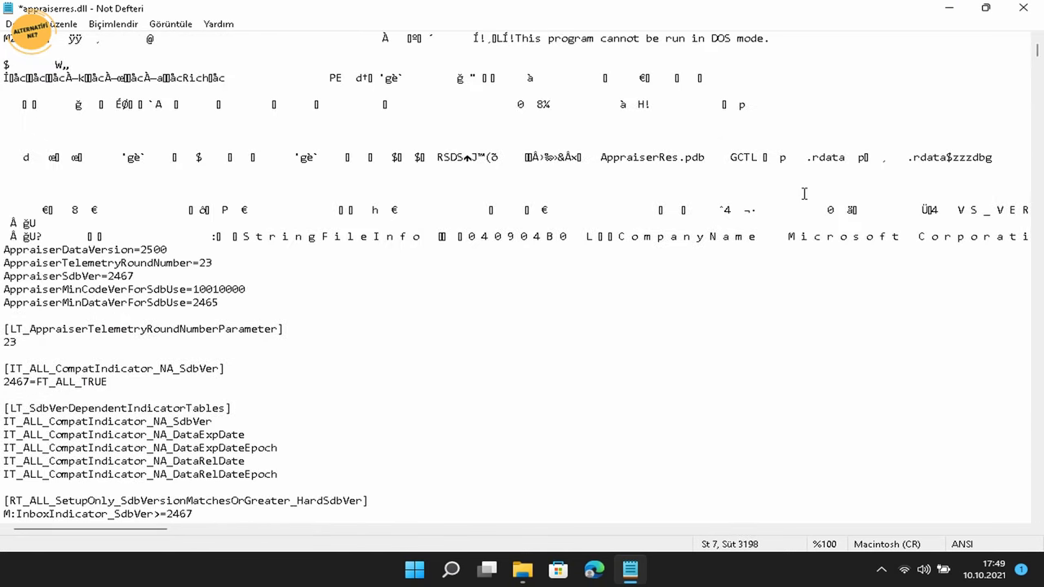
key(ctrl+f)
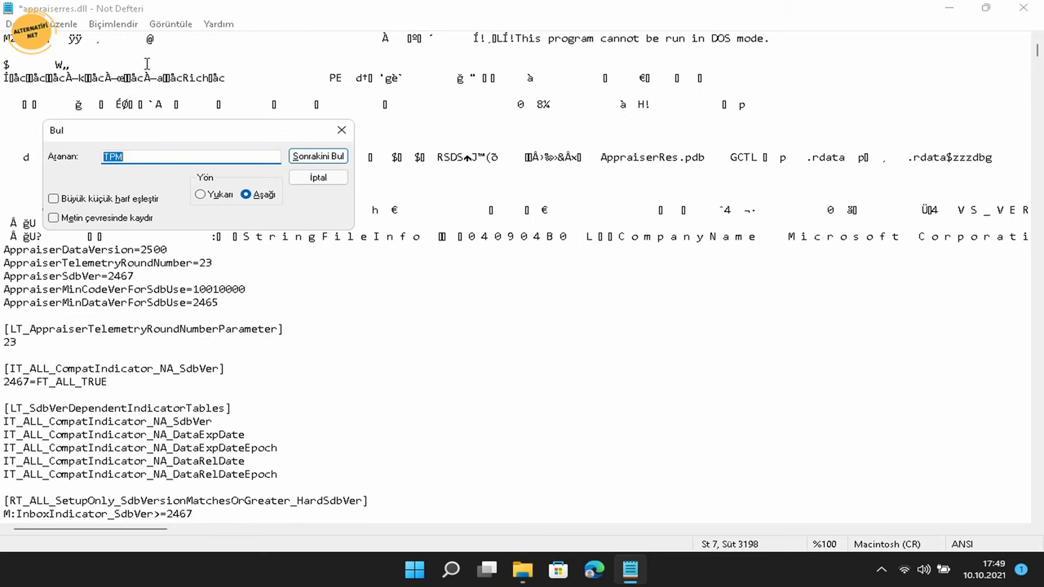
click(337, 159)
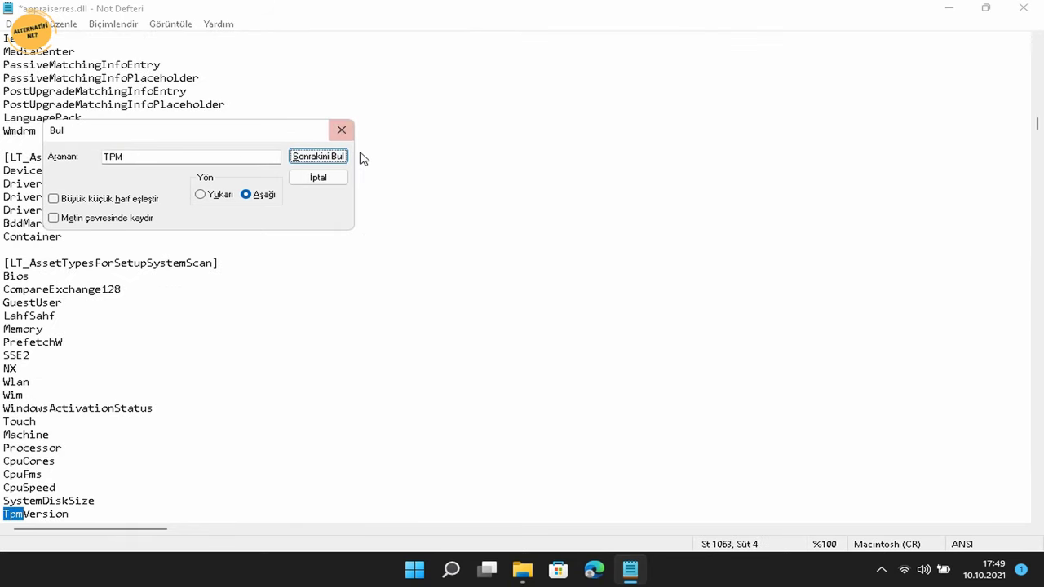
click(334, 160)
click(335, 160)
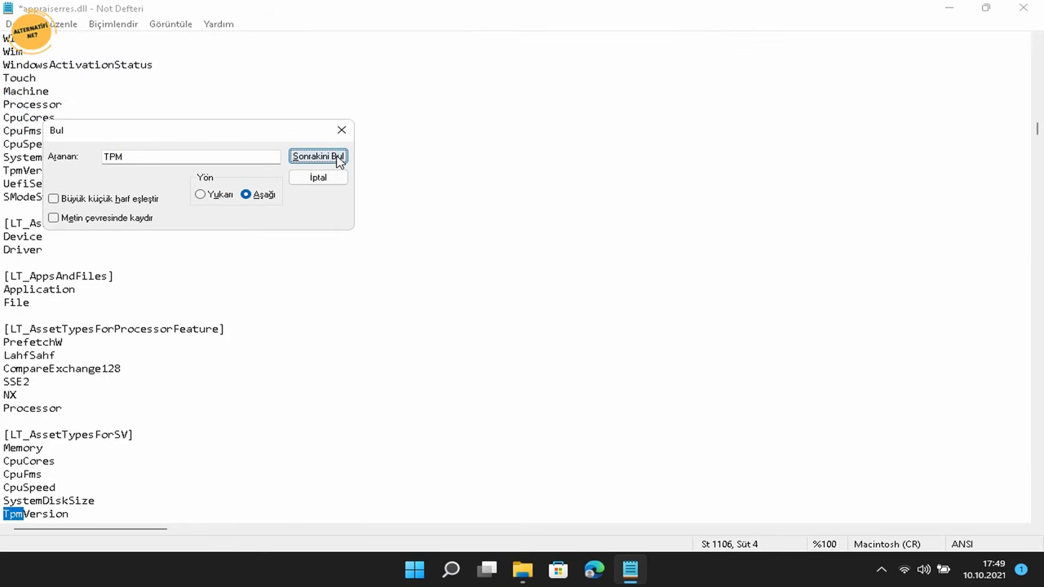
click(338, 159)
click(338, 159)
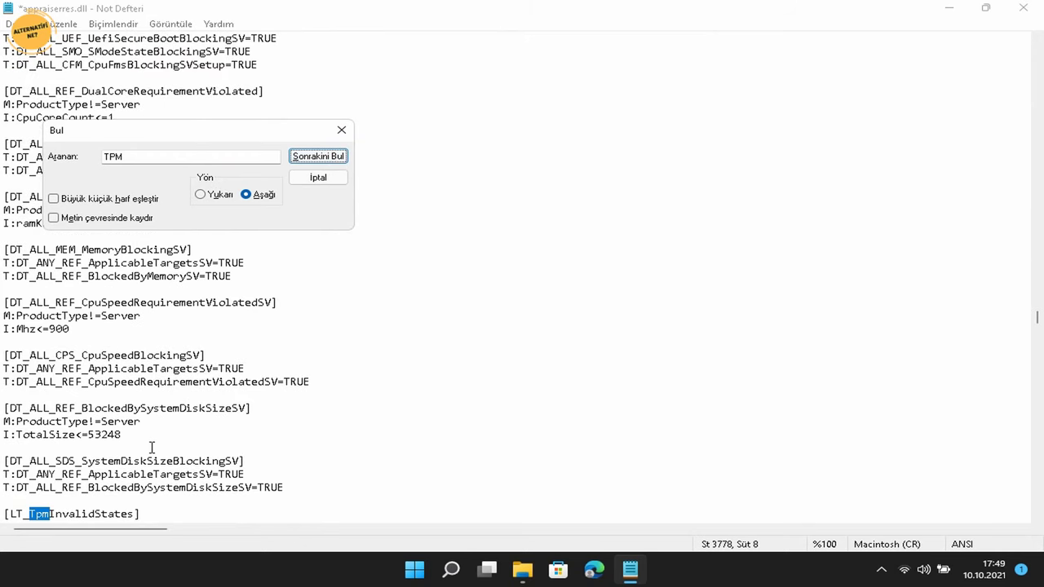
scroll(118, 461, down, 1)
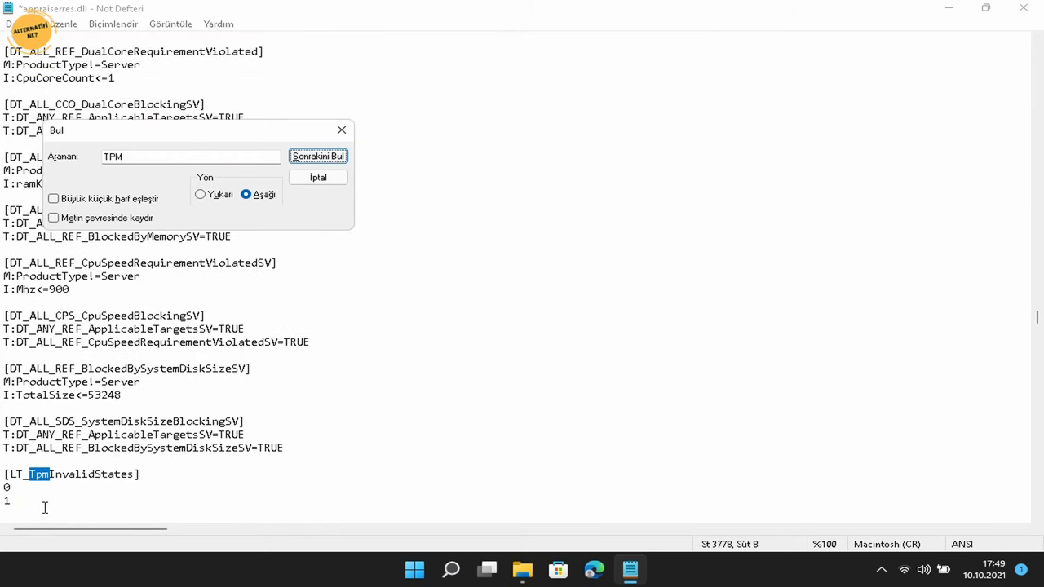
drag(35, 507, 5, 472)
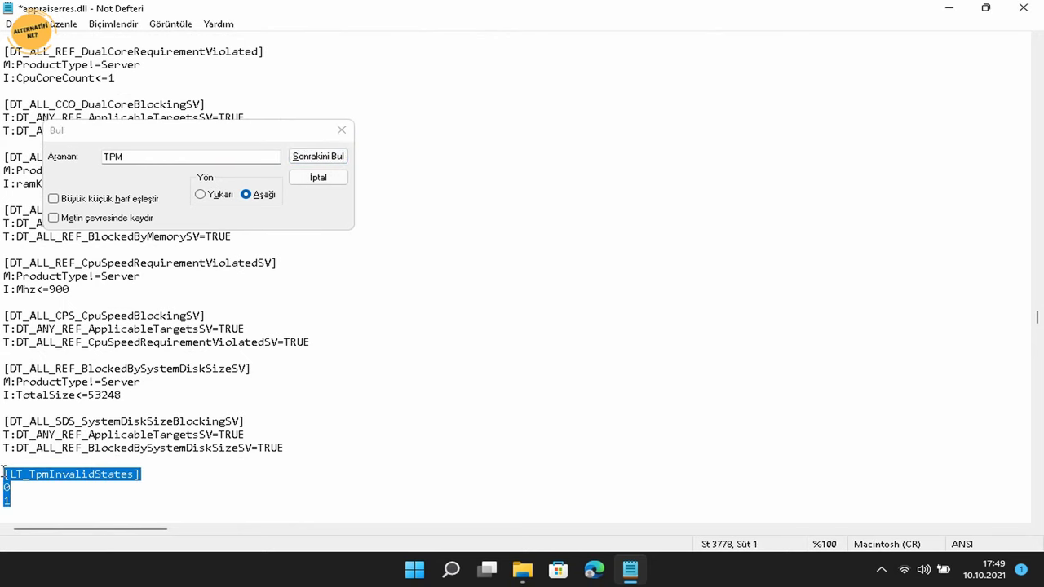
key(Delete)
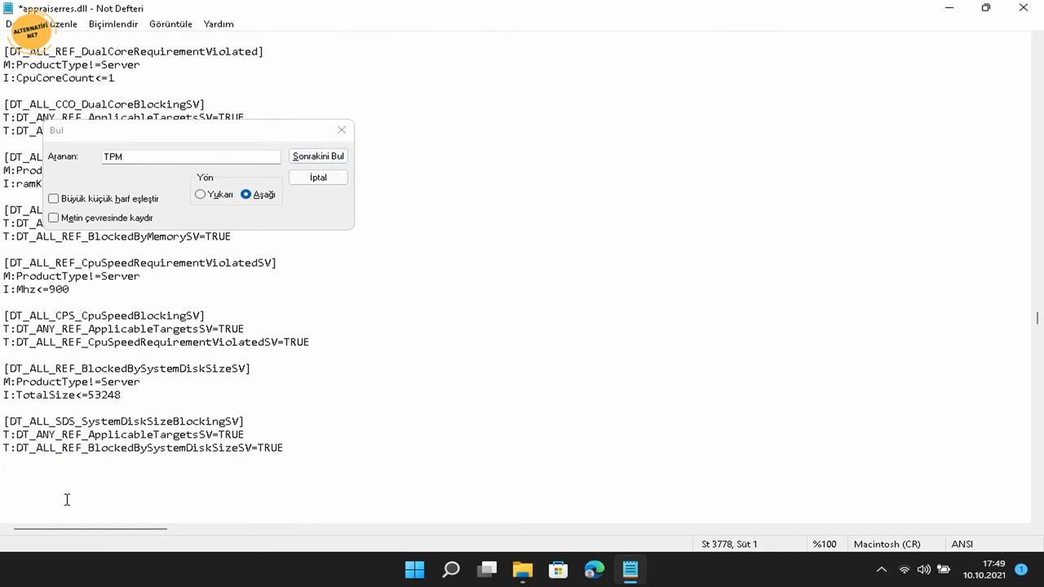
Check for further TPM matches and remove the extra blank lines above [DT_ALL_REF_CpuFmsArmV81AtomicNotSupported]
scroll(66, 500, down, 1)
click(313, 158)
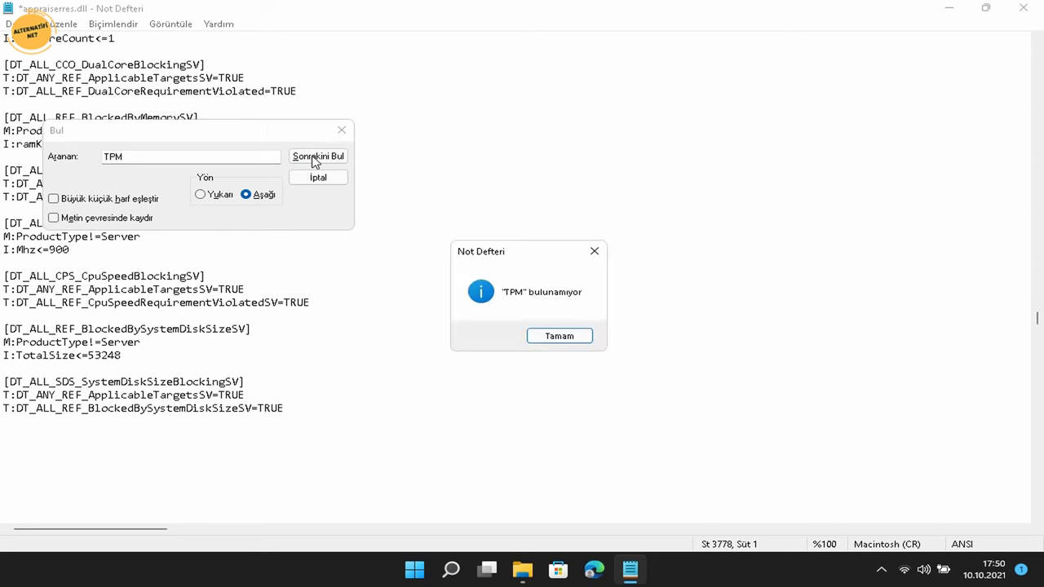
key(Return)
scroll(84, 411, down, 2)
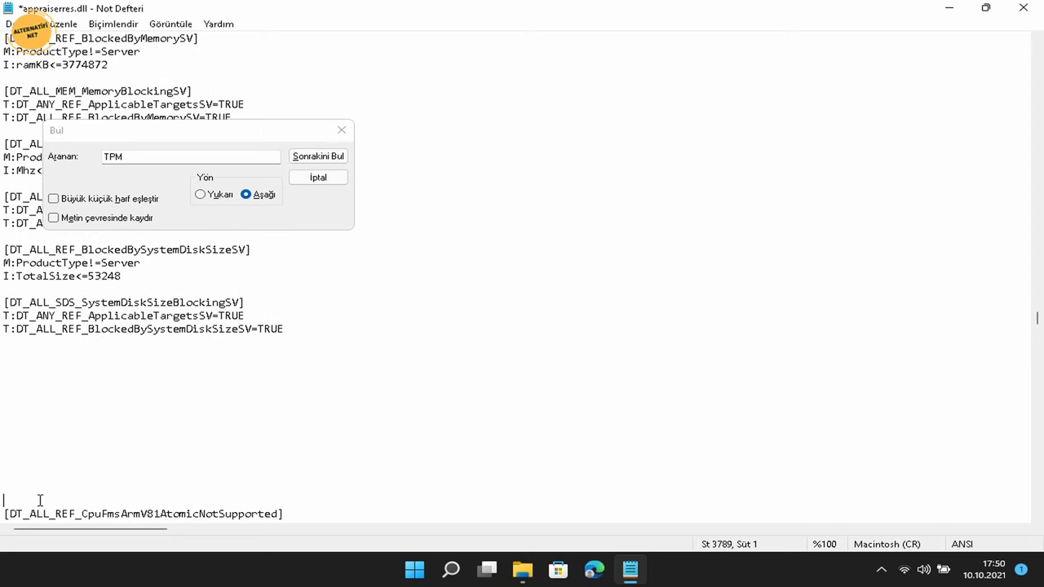
scroll(40, 500, down, 3)
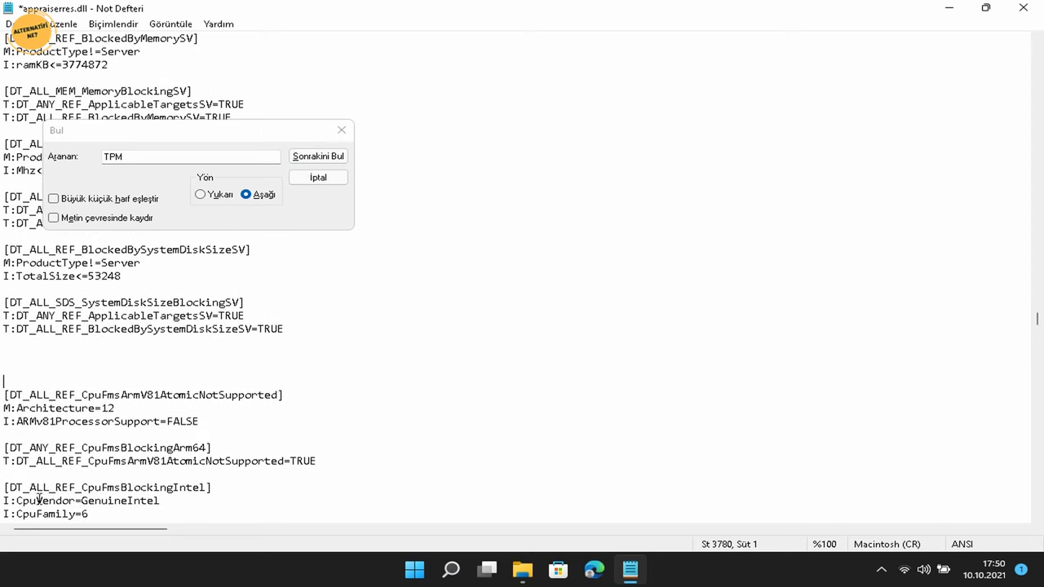
key(BackSpace)
key(BackSpace)
key(BackSpace)
Search for TPM once more below the cleaned-up spot and close the search
key(F3)
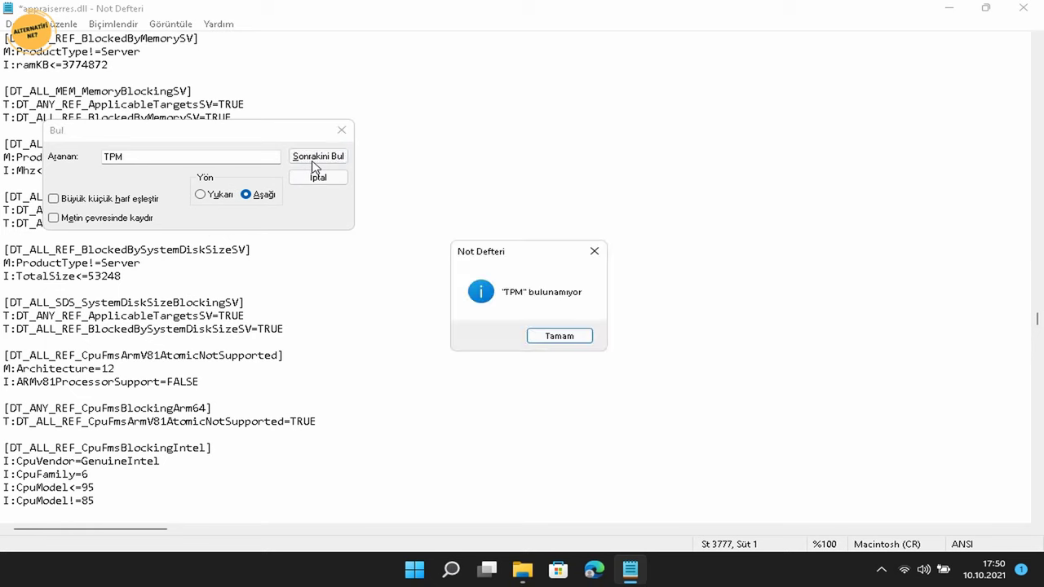
click(565, 337)
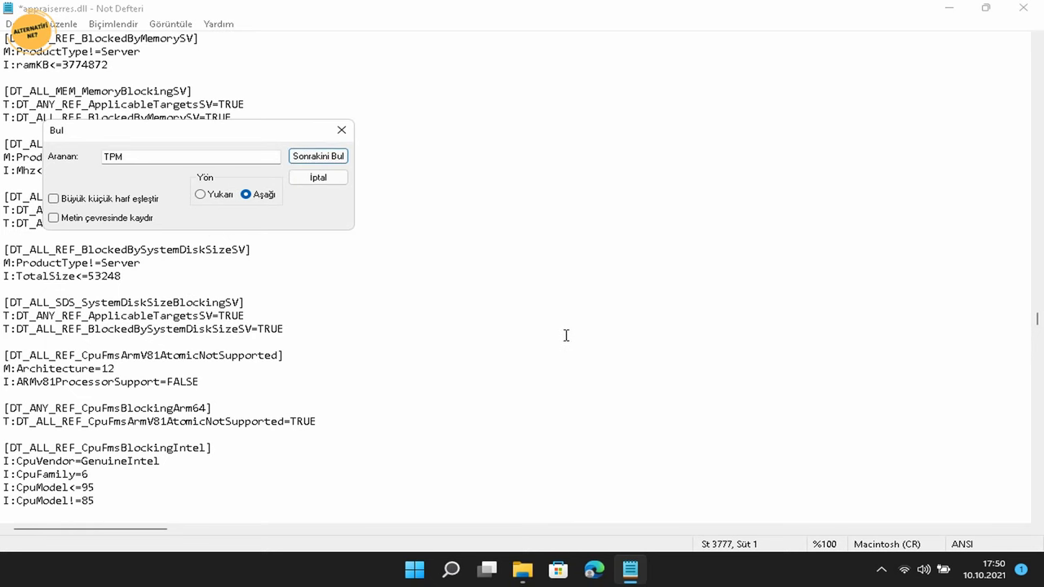
click(318, 177)
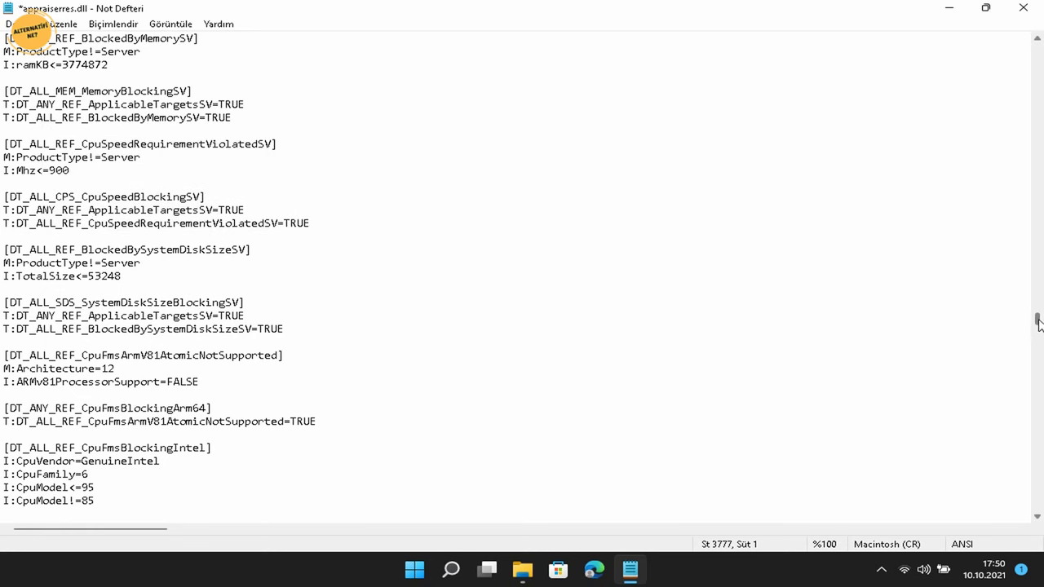
Go through the TPM matches again from the start of the file and delete the TpmVersion=I:AssetType line below SystemDiskSize=I:AssetType
drag(1038, 323, 1040, 36)
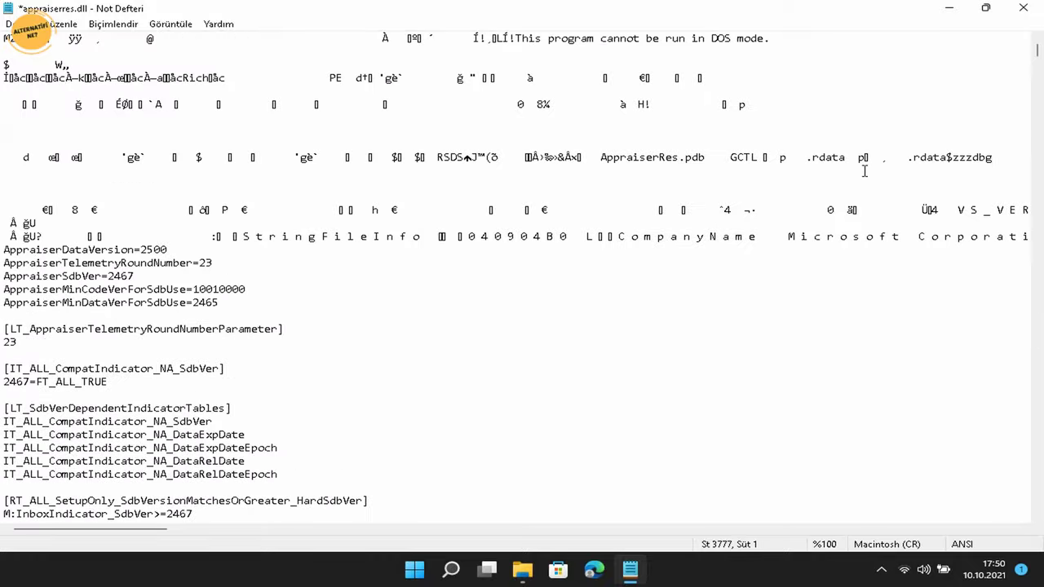
double_click(512, 225)
triple_click(564, 186)
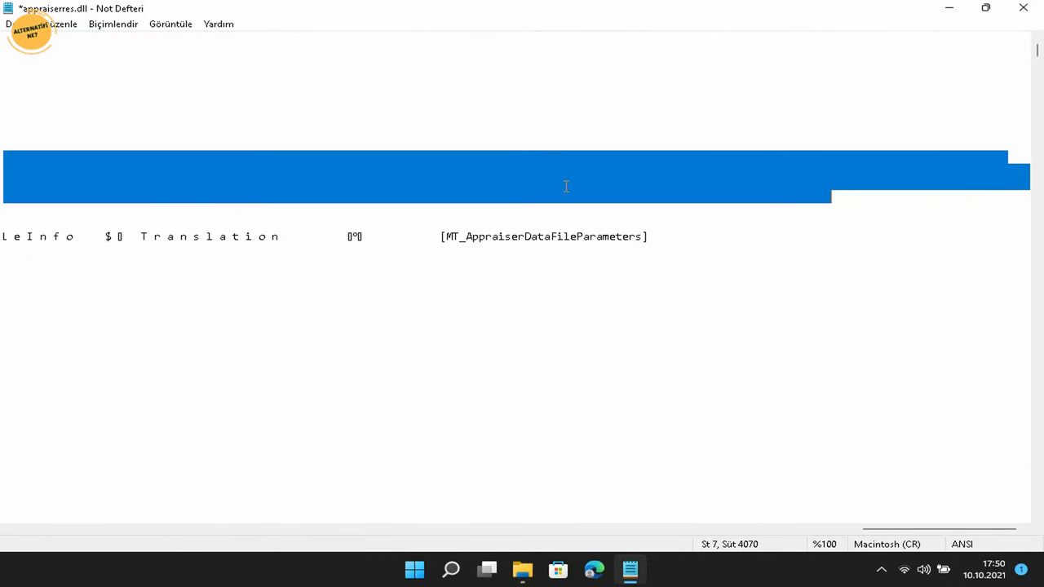
key(Delete)
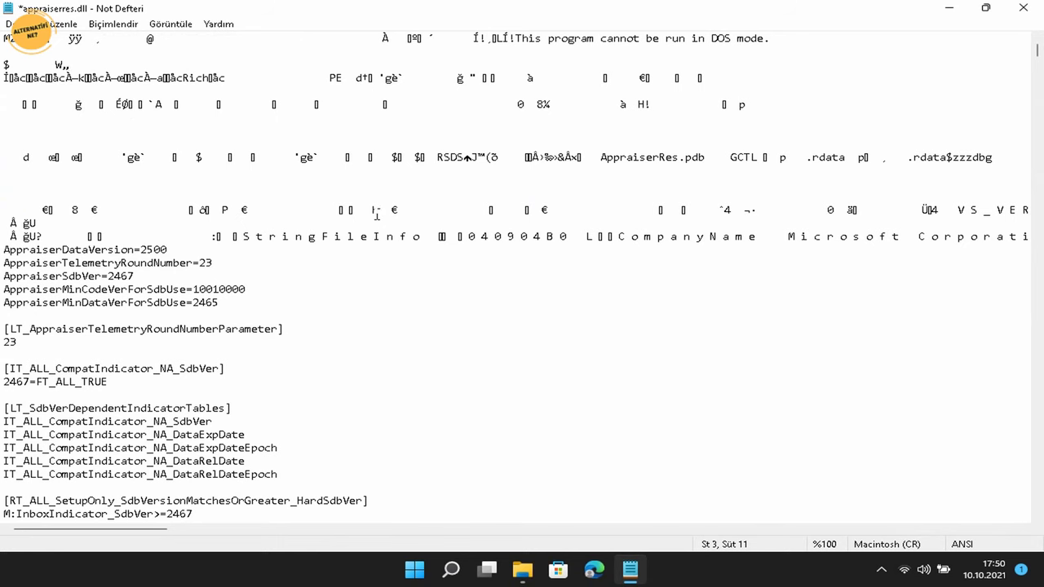
key(ctrl+f)
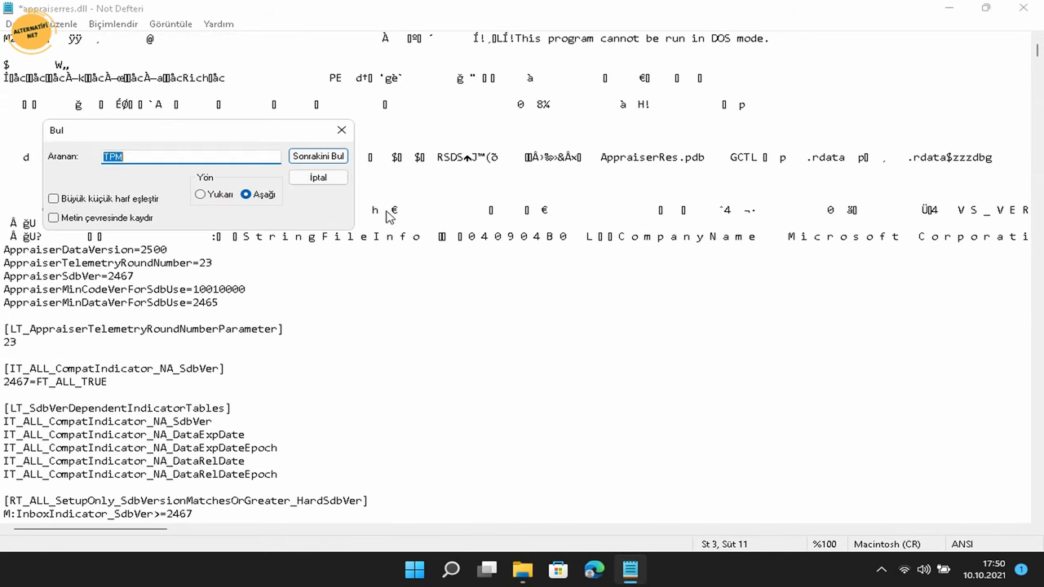
click(339, 156)
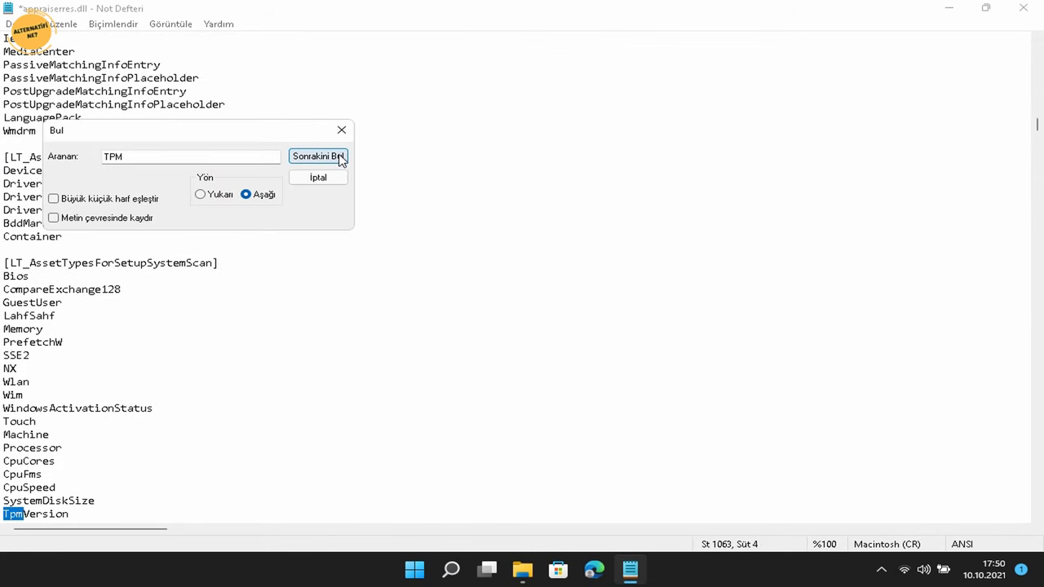
click(340, 156)
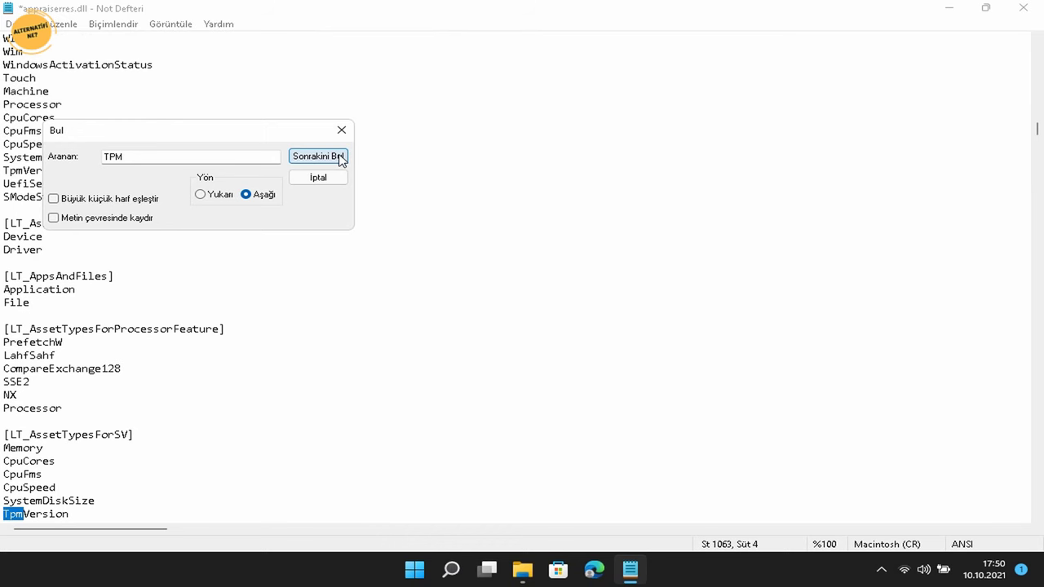
click(339, 156)
click(339, 157)
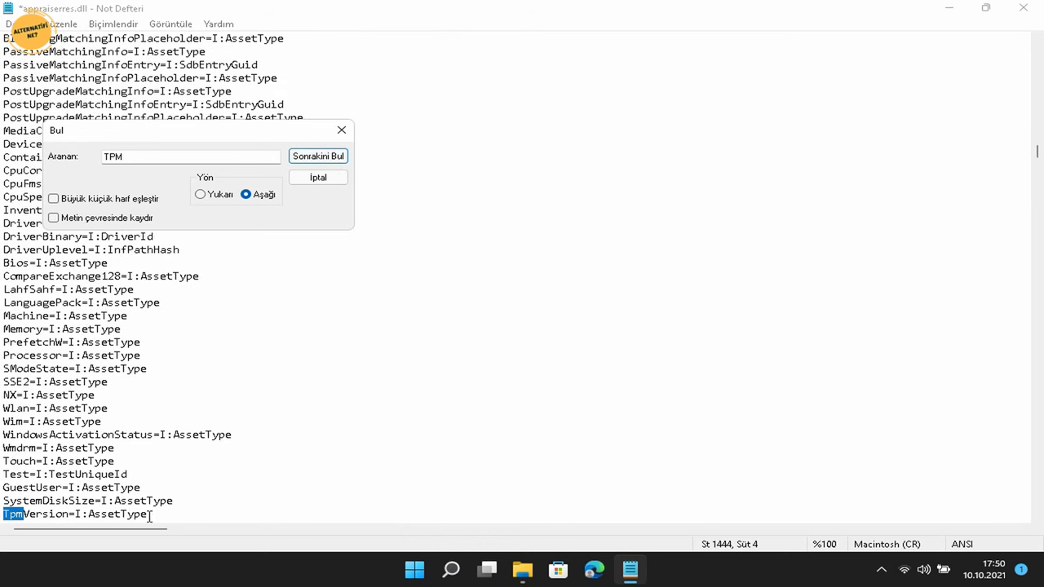
drag(174, 514, 3, 514)
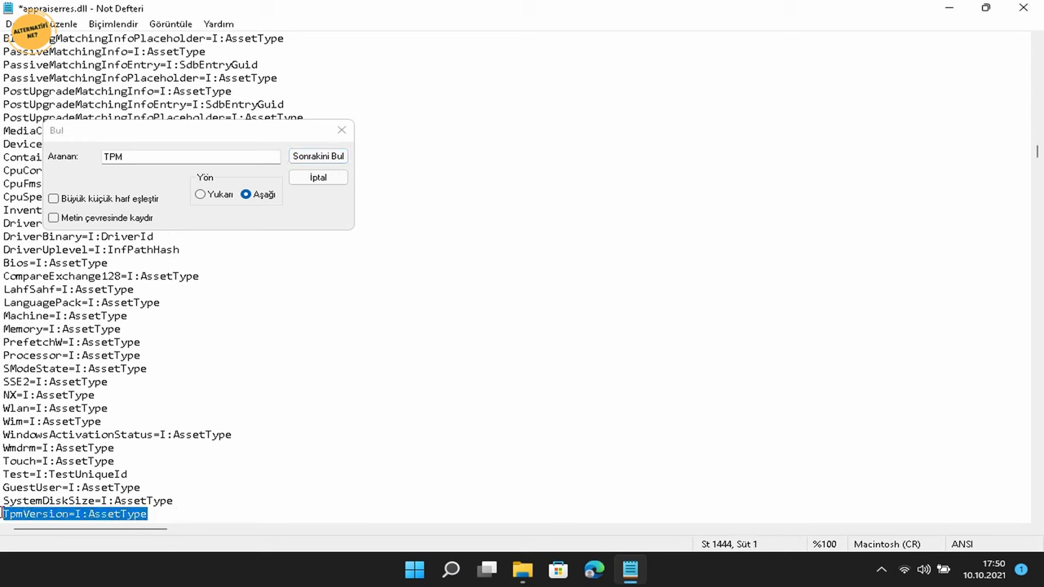
key(Delete)
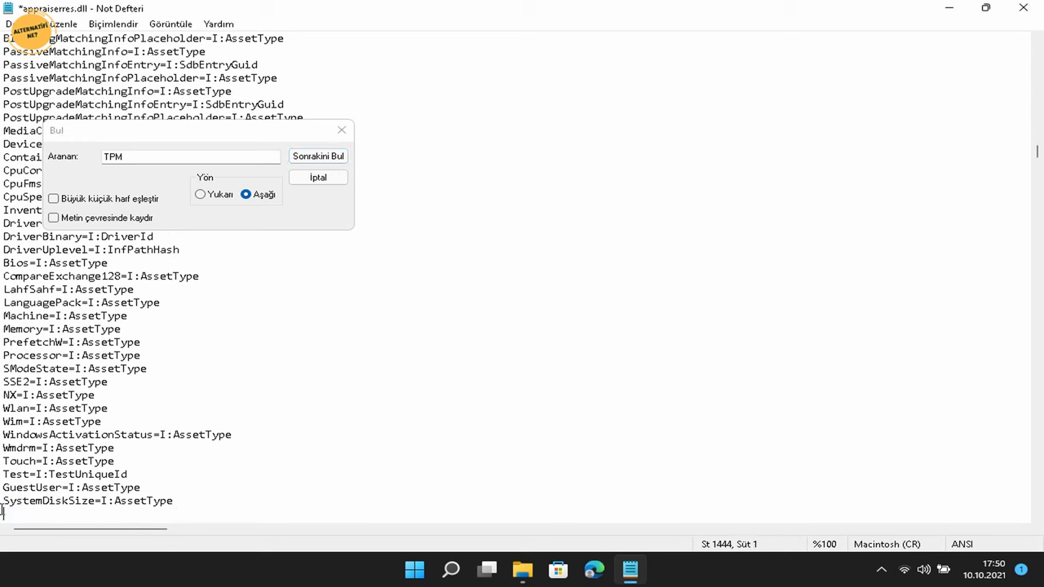
Look for any TPM match after the deleted AssetType line and close the search
click(339, 160)
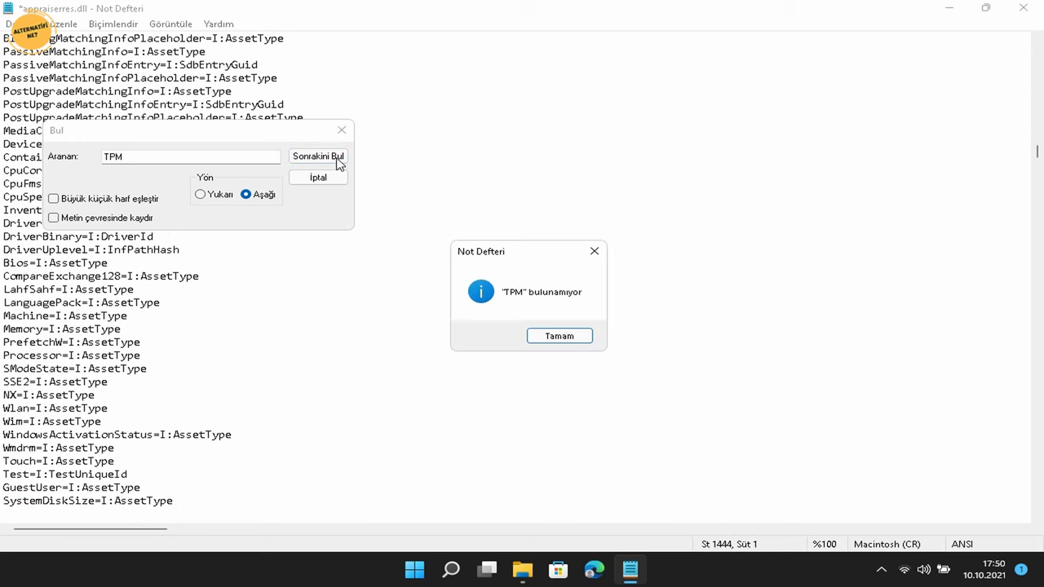
click(562, 337)
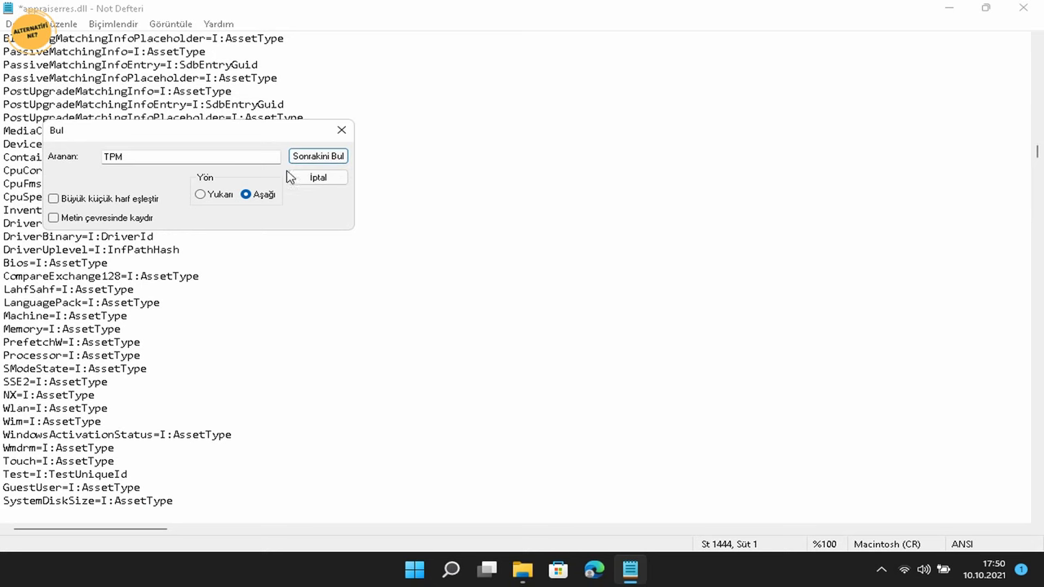
click(316, 176)
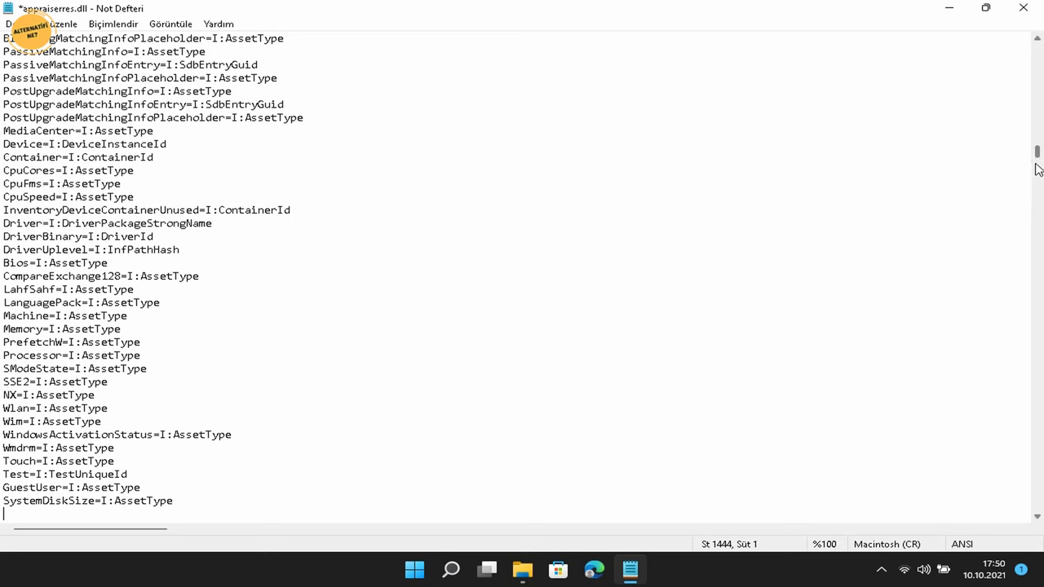
Go through the TPM matches from the start of the file until the search runs out, and close the search
drag(1036, 154, 1039, 44)
key(ctrl+f)
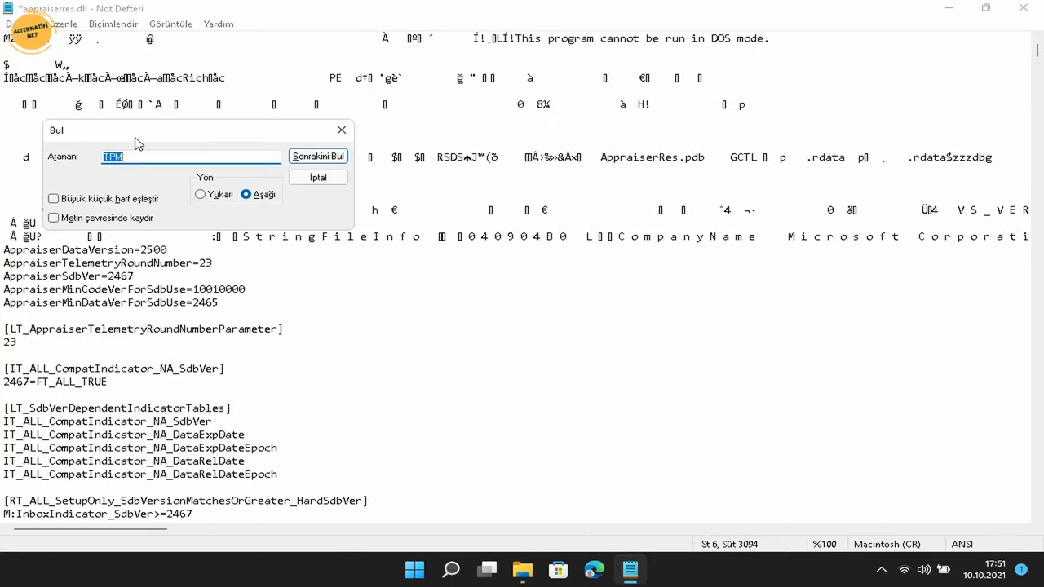
click(303, 158)
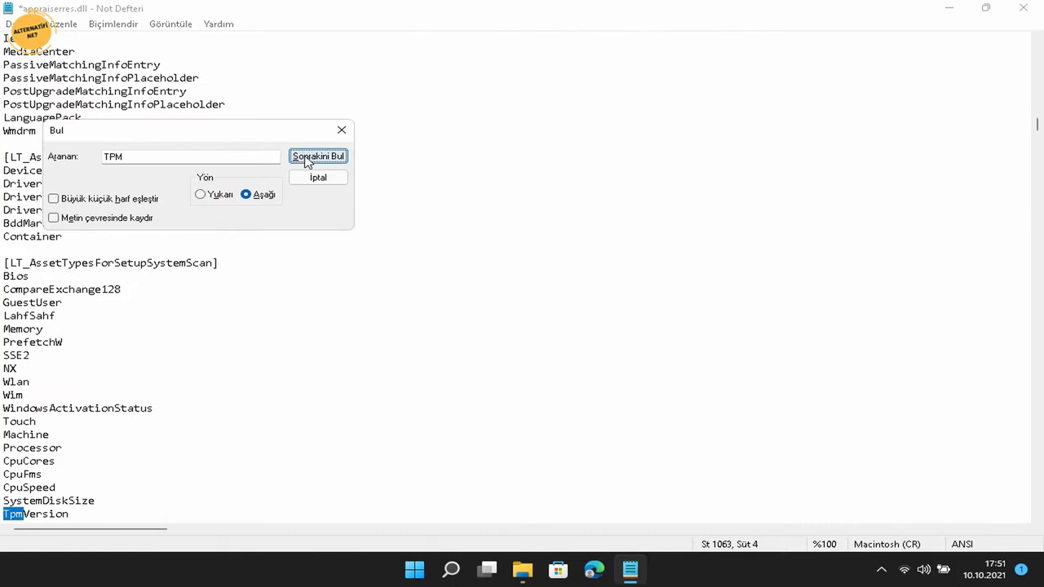
click(307, 161)
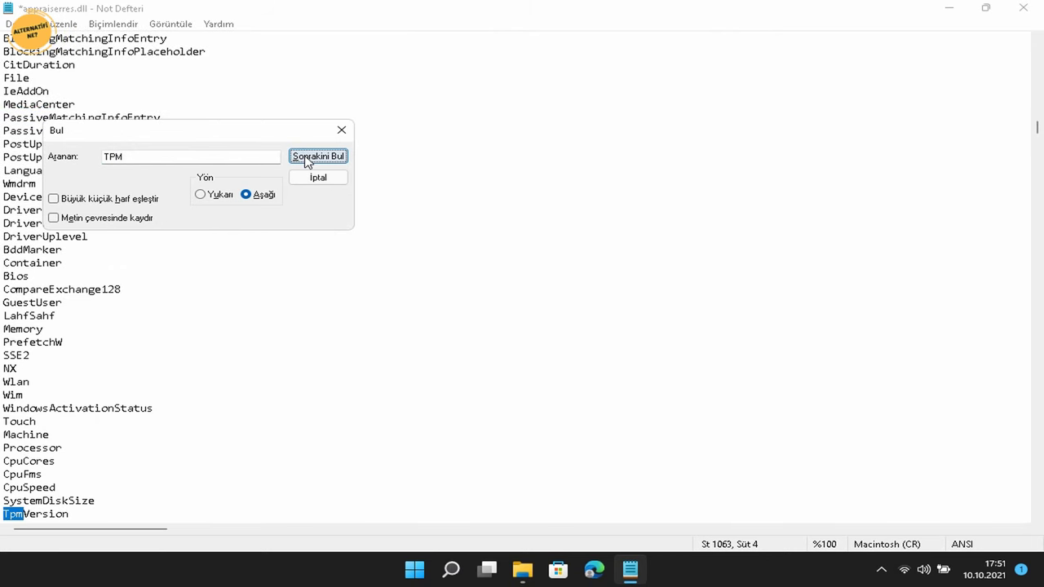
click(307, 160)
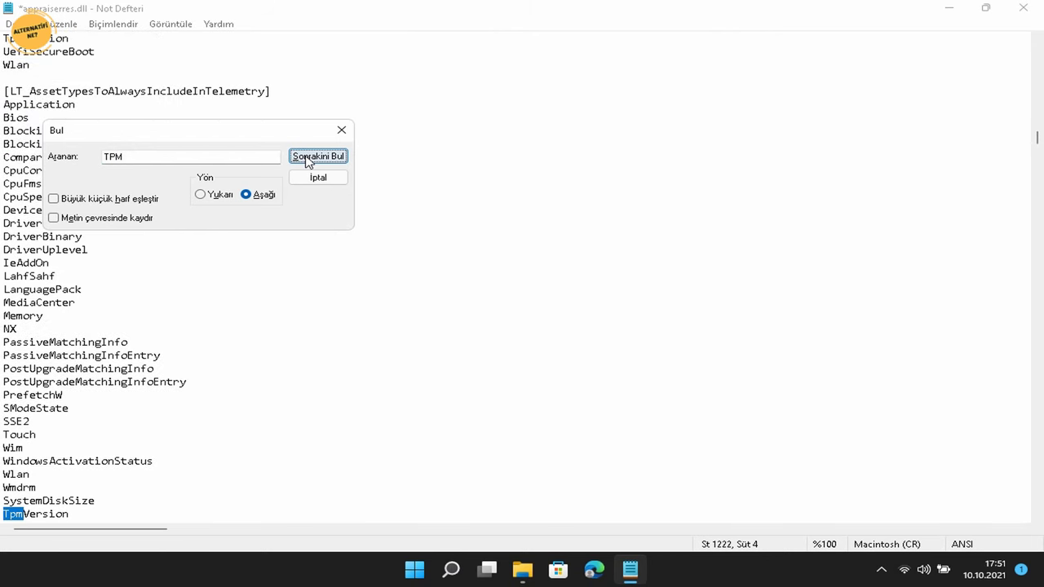
click(308, 161)
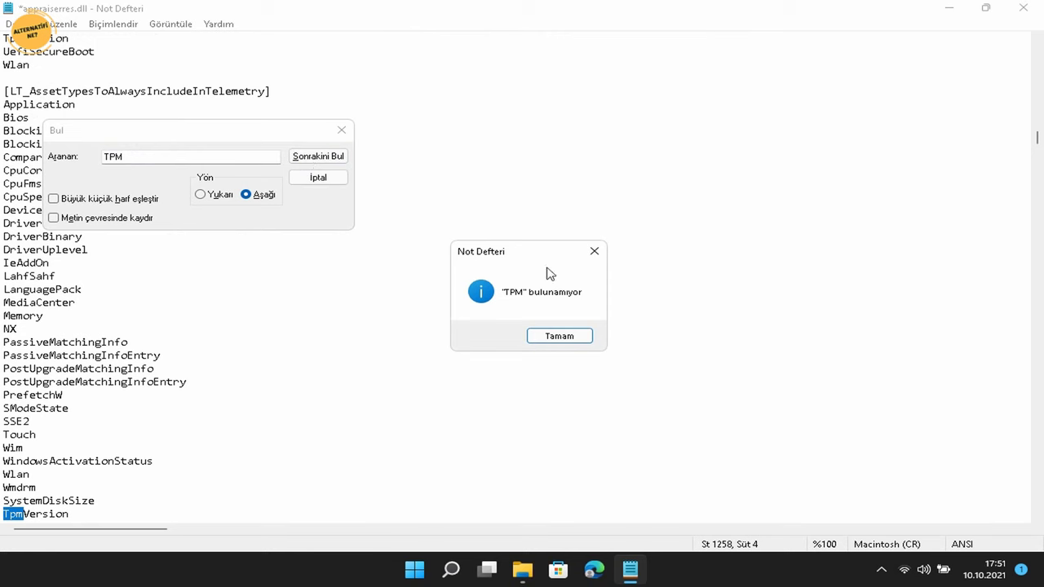
click(561, 333)
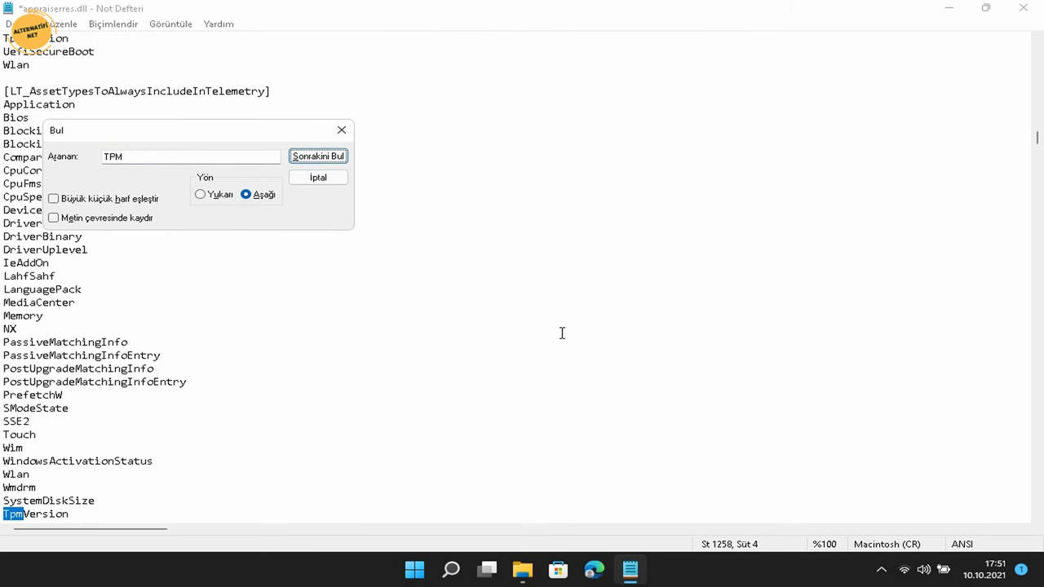
click(334, 180)
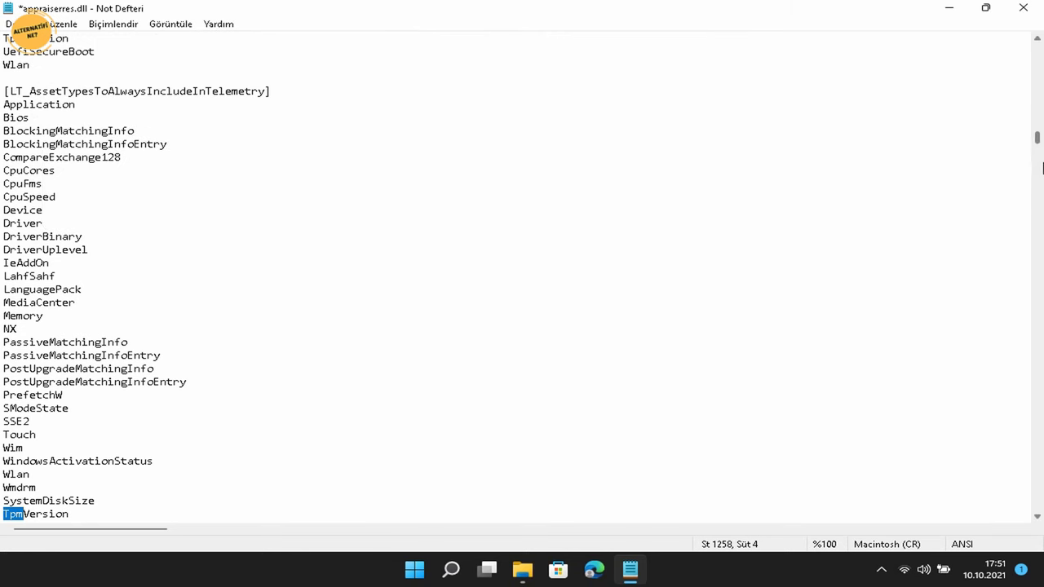
Search for TPM again from near the end of the file and close the search
drag(1040, 135, 1029, 541)
click(706, 149)
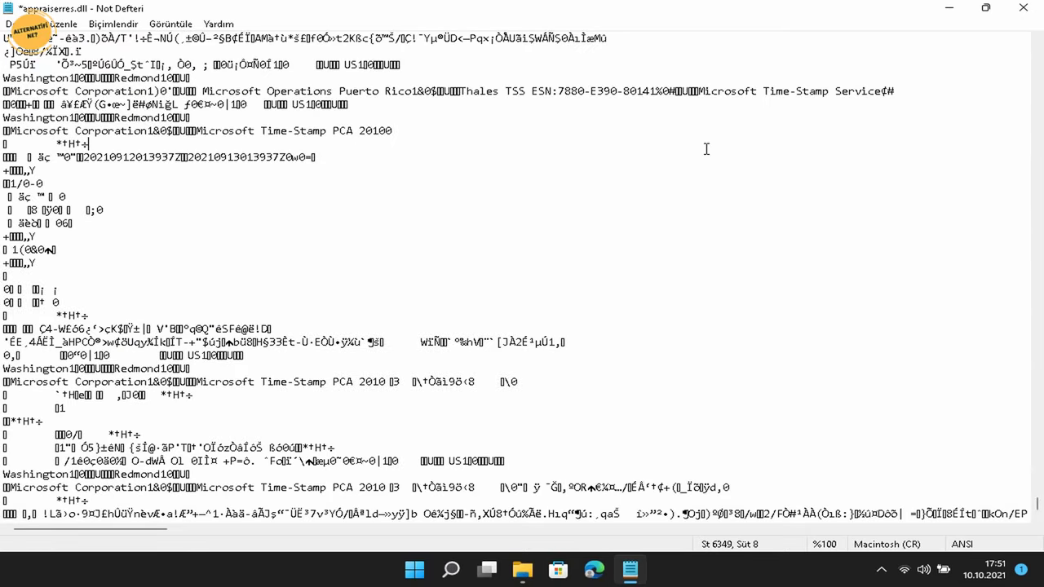
key(ctrl+f)
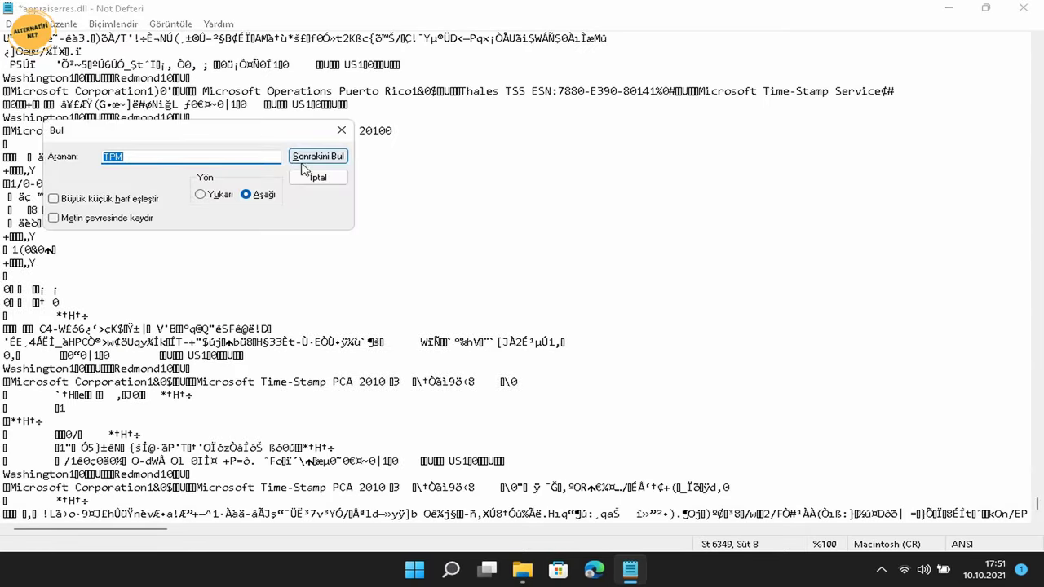
click(322, 161)
click(584, 344)
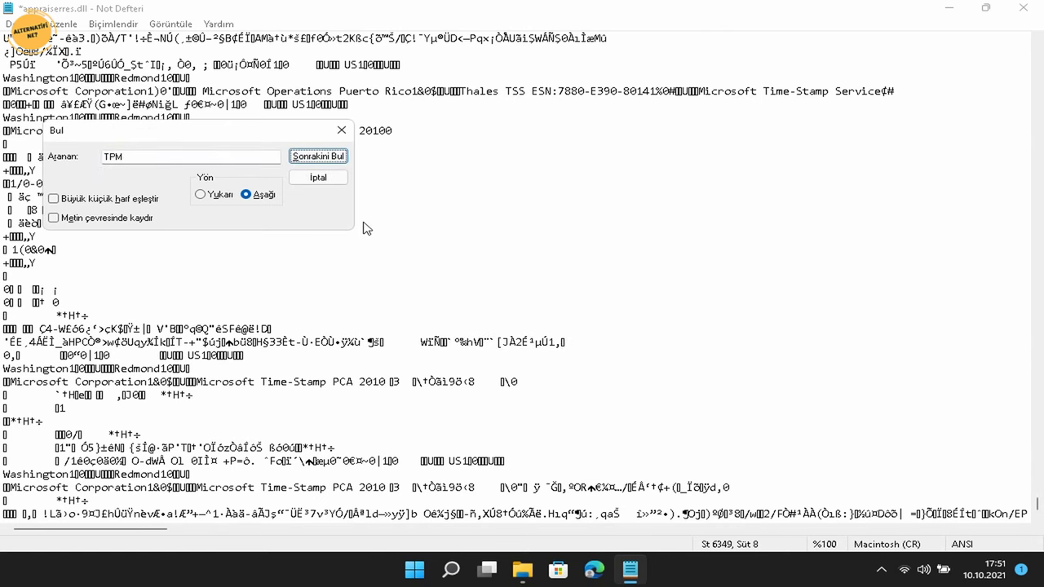
click(317, 177)
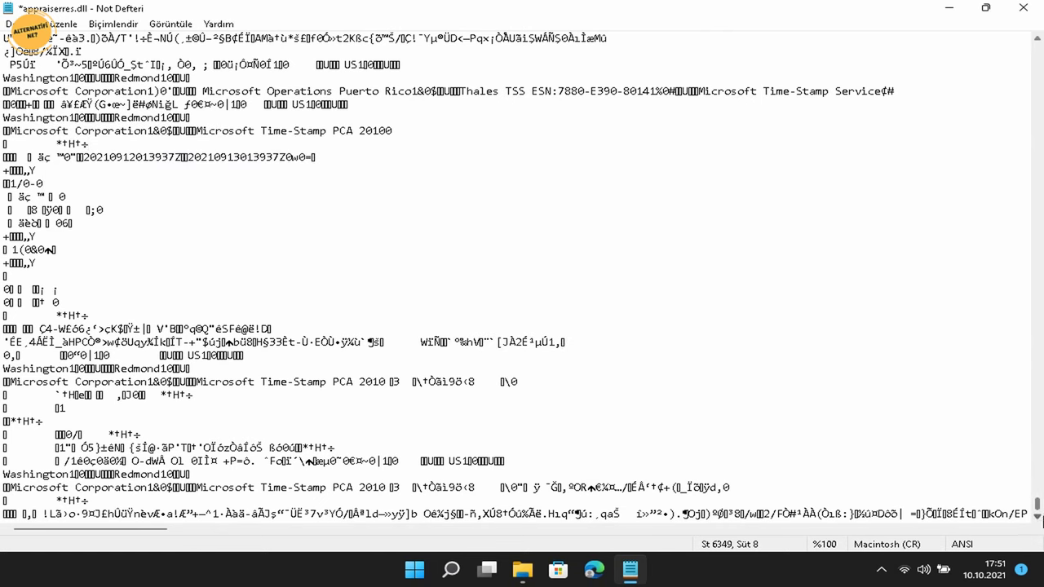
Search for UEFI from the start of the file and delete the [FT_ALL_AssetTypesForUefiSecureBoot] section with its AssetType line
drag(1038, 510, 1041, 33)
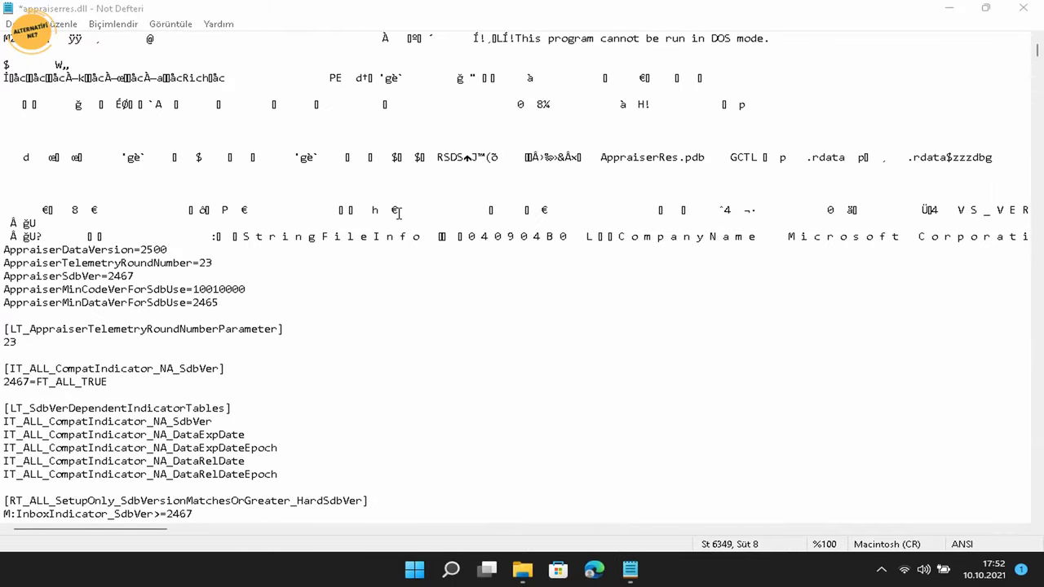
click(426, 144)
key(ctrl+f)
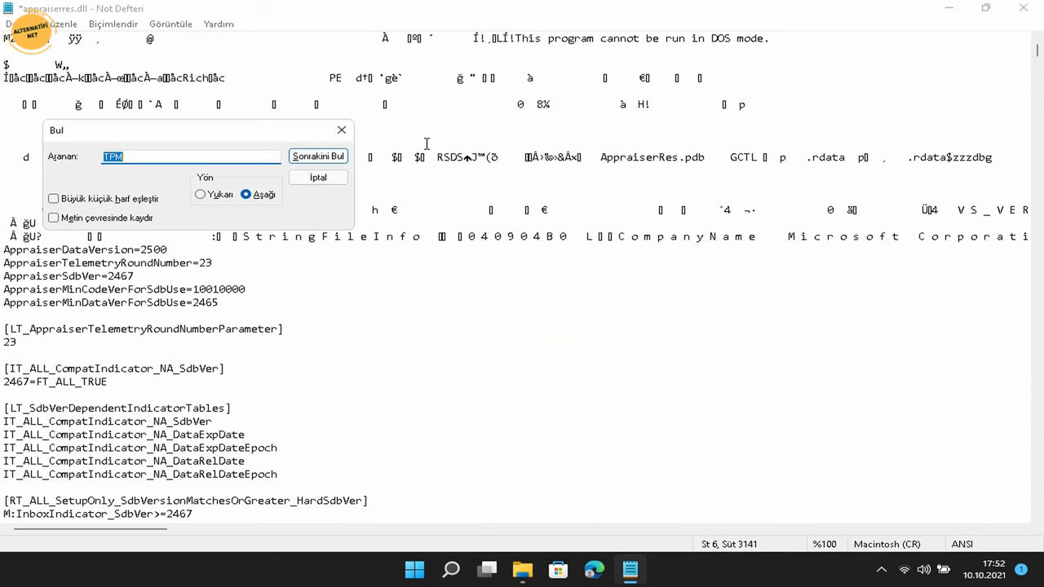
text(UEFI)
click(338, 157)
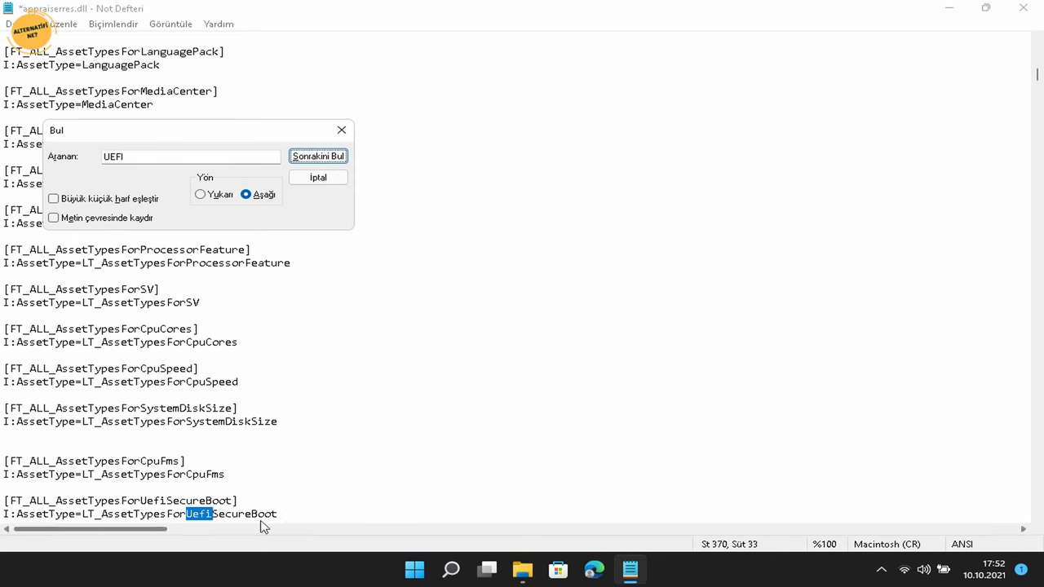
drag(303, 515, 11, 490)
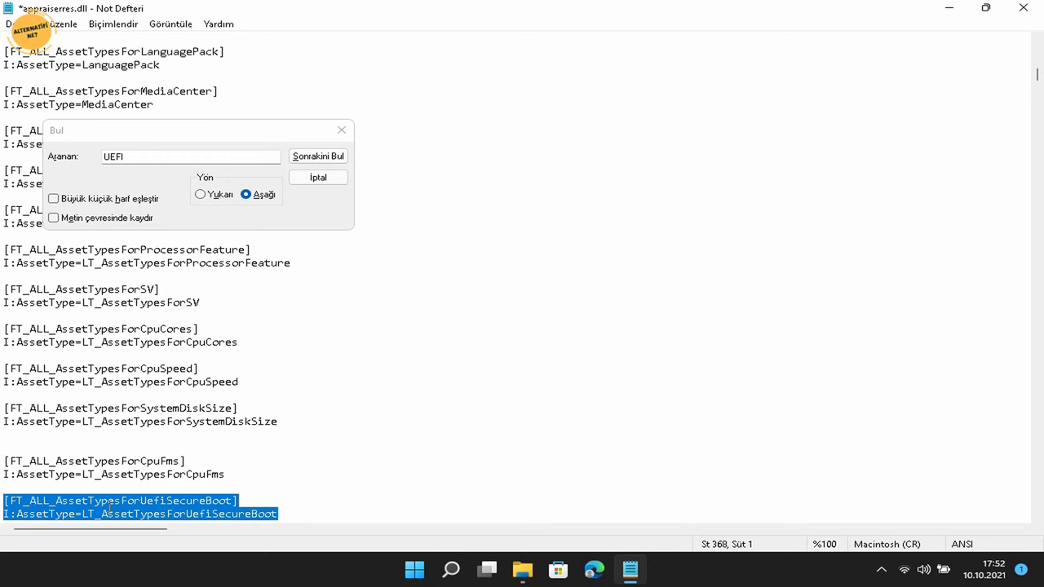
key(Delete)
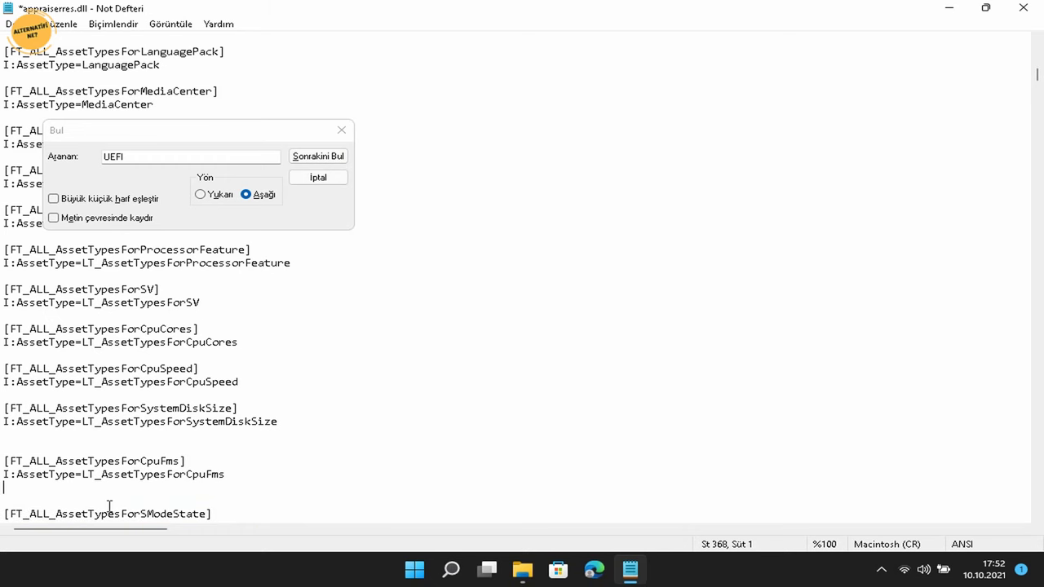
Find the next UEFI match and delete the [FT_ANY_SubBucket_125] section together with the extra blank lines above it
click(336, 159)
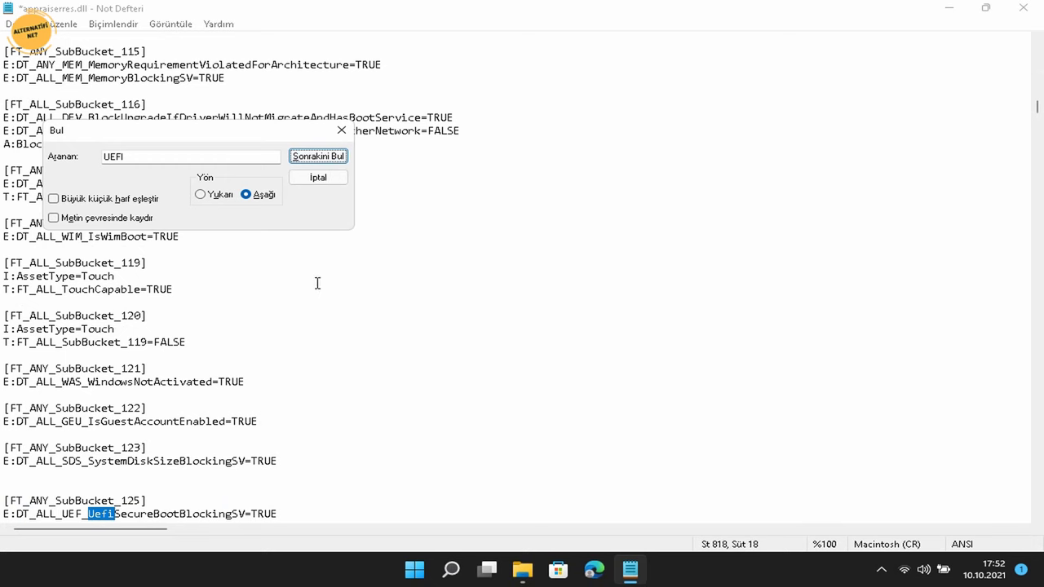
drag(282, 514, 5, 494)
key(Delete)
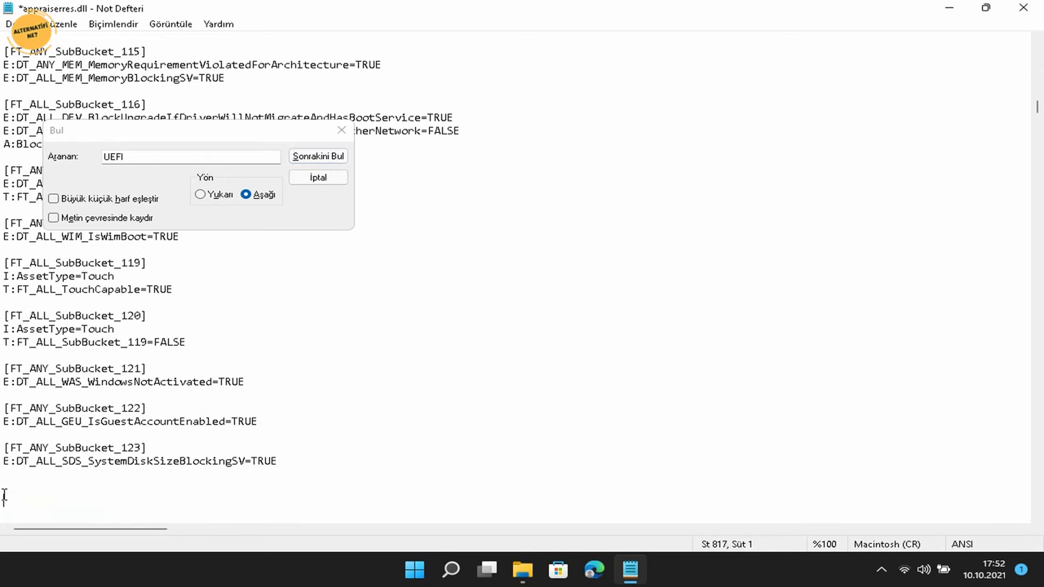
key(BackSpace)
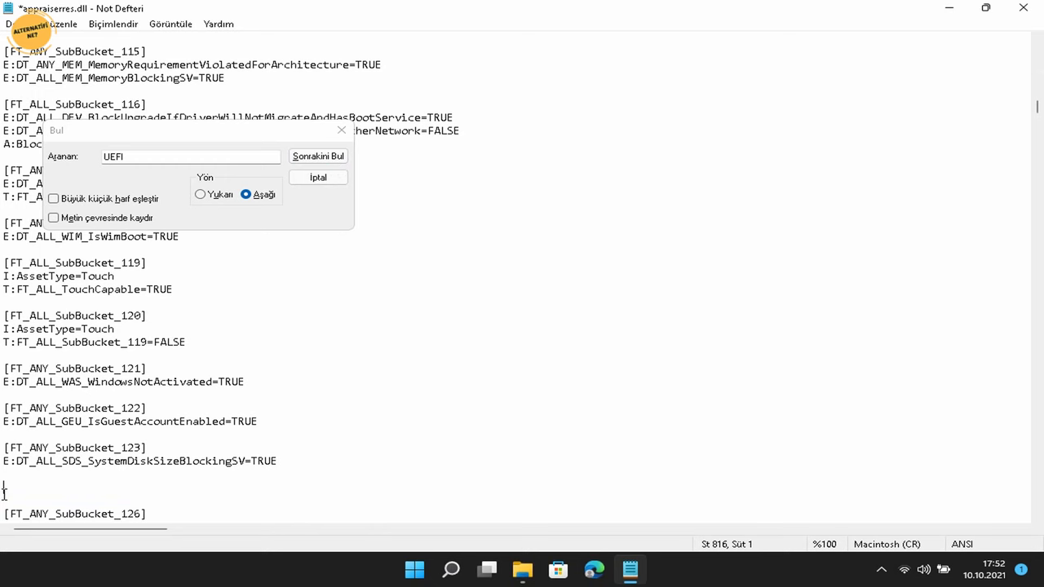
key(BackSpace)
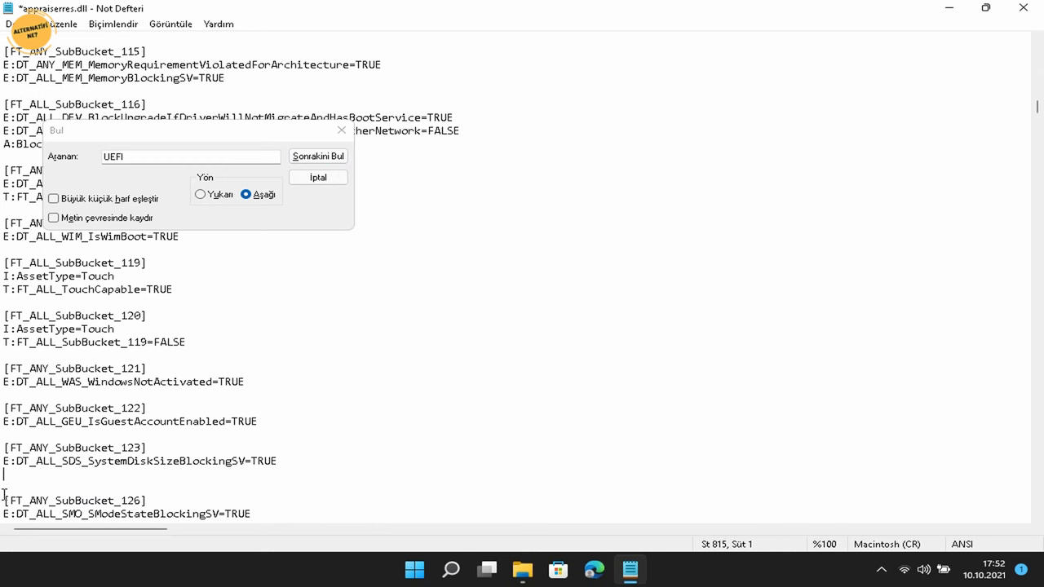
Find the next UEFI match and delete the [FT_ALL_CompatMarker_BlockedByUefiSecureBoot] section along with its surplus blank lines
click(330, 160)
click(323, 517)
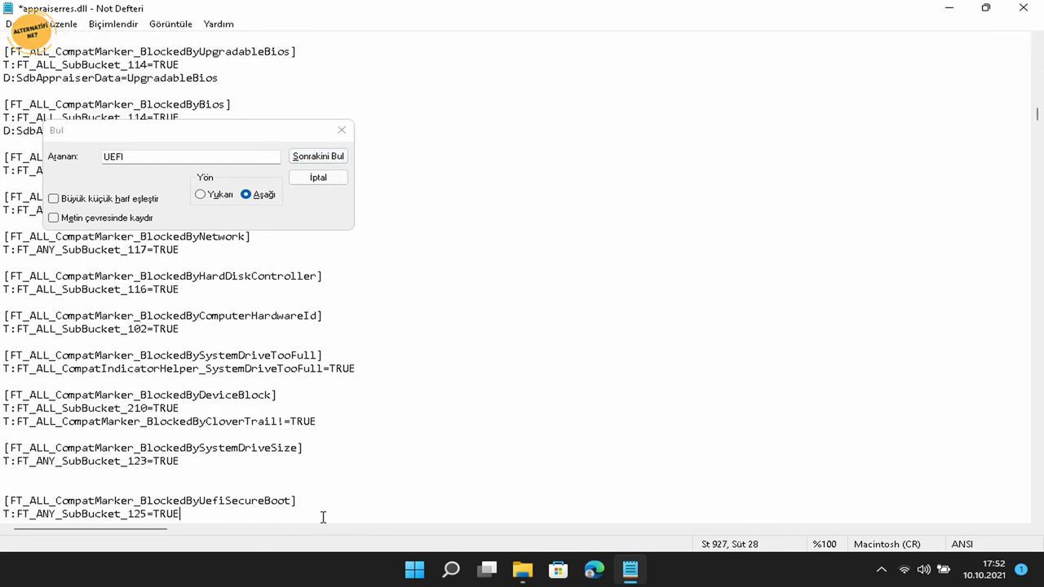
drag(246, 510, 3, 499)
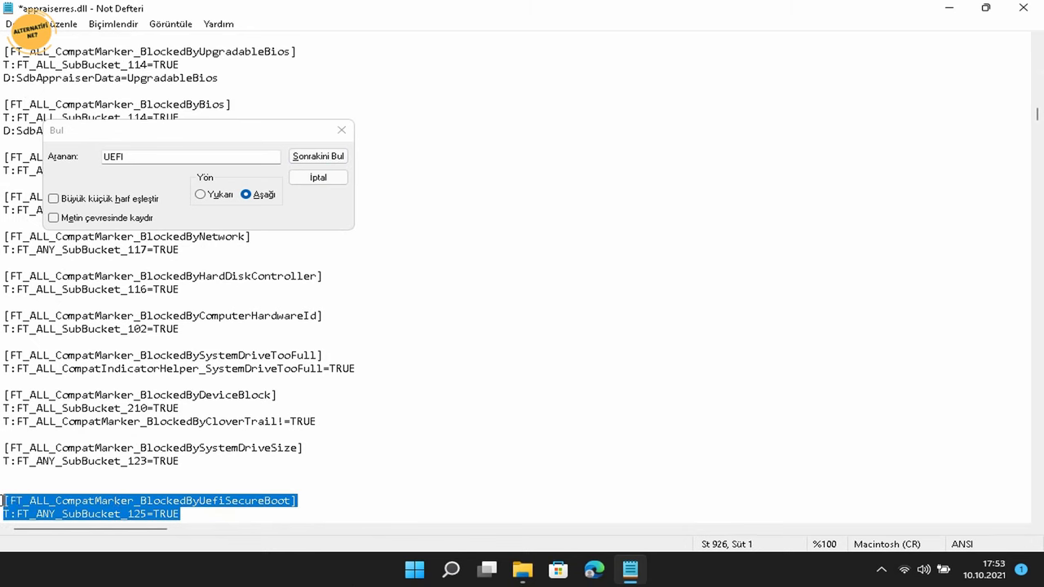
key(BackSpace)
key(BackSpace)
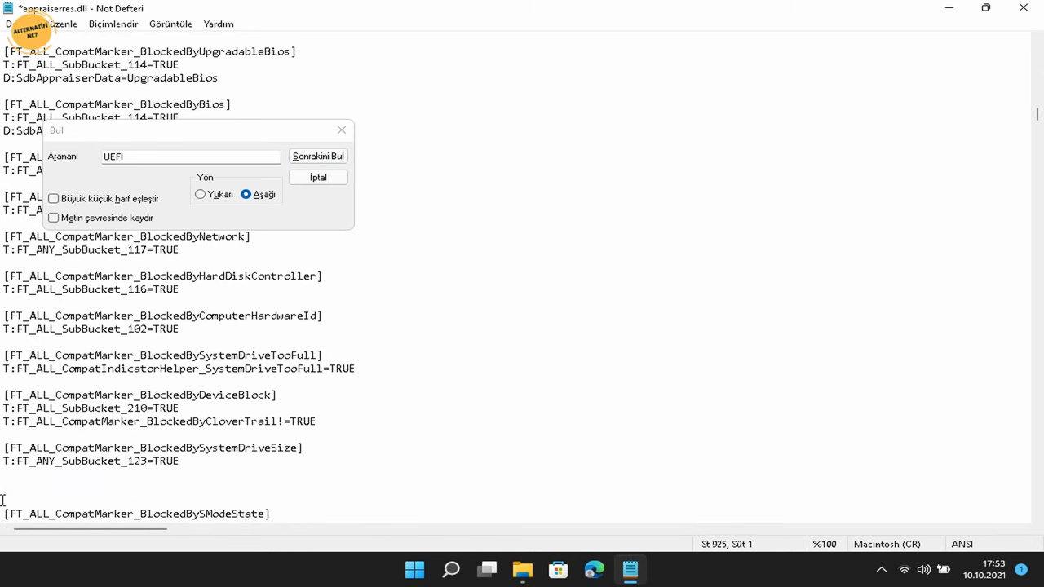
key(BackSpace)
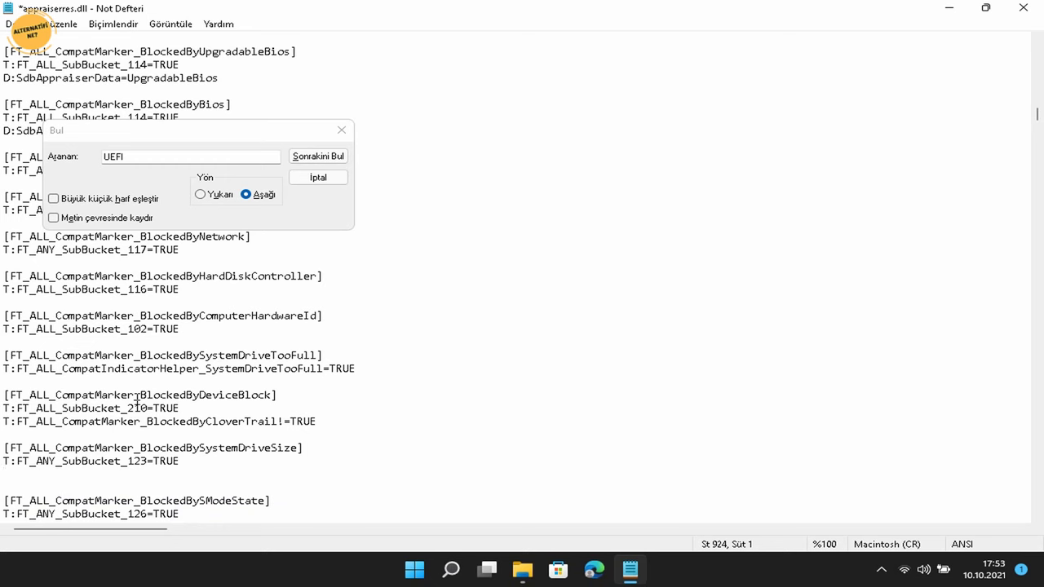
key(BackSpace)
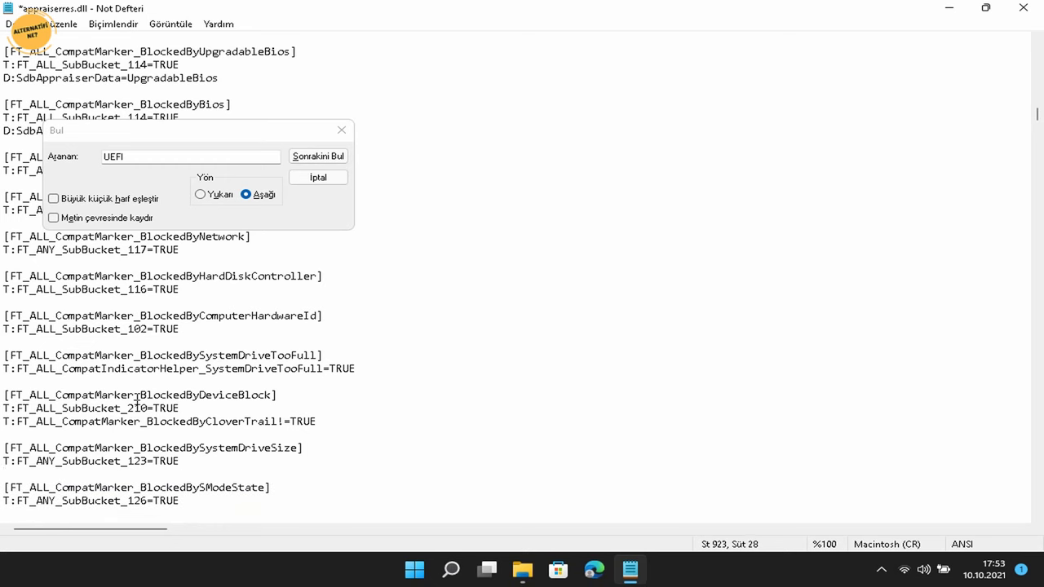
Skip ahead through the UEFI matches and delete the [LT_AssetTypesForUefiSecureBoot] section with its UefiSecureBoot entry and the extra blank lines
click(318, 157)
click(318, 157)
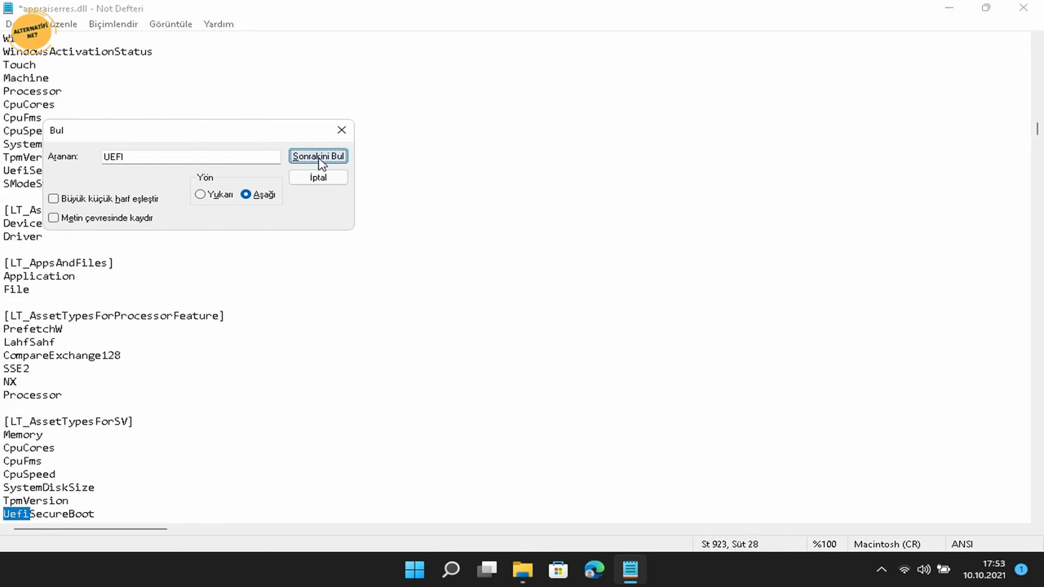
click(318, 157)
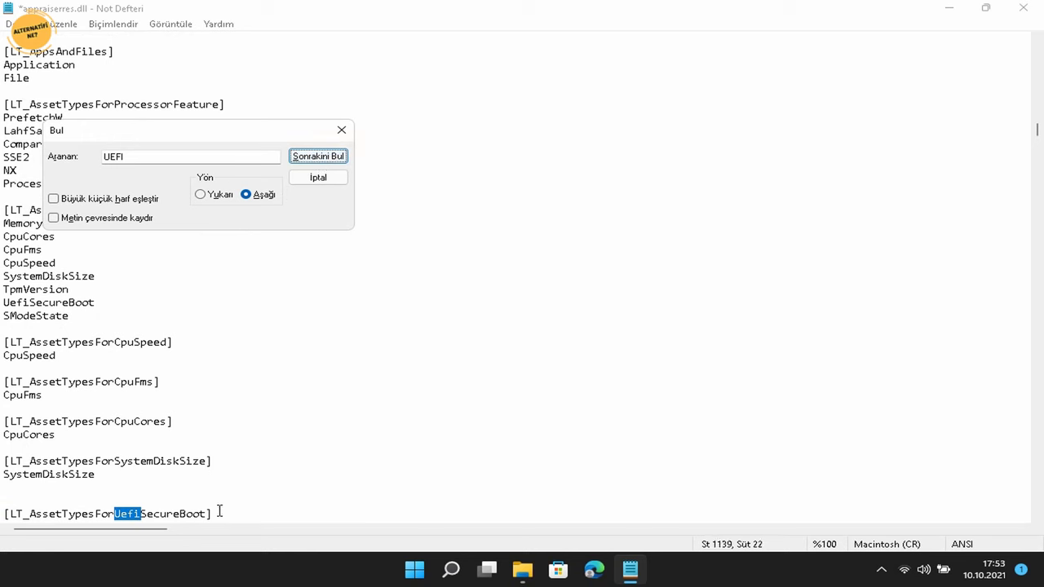
drag(219, 511, 1, 472)
scroll(16, 497, down, 1)
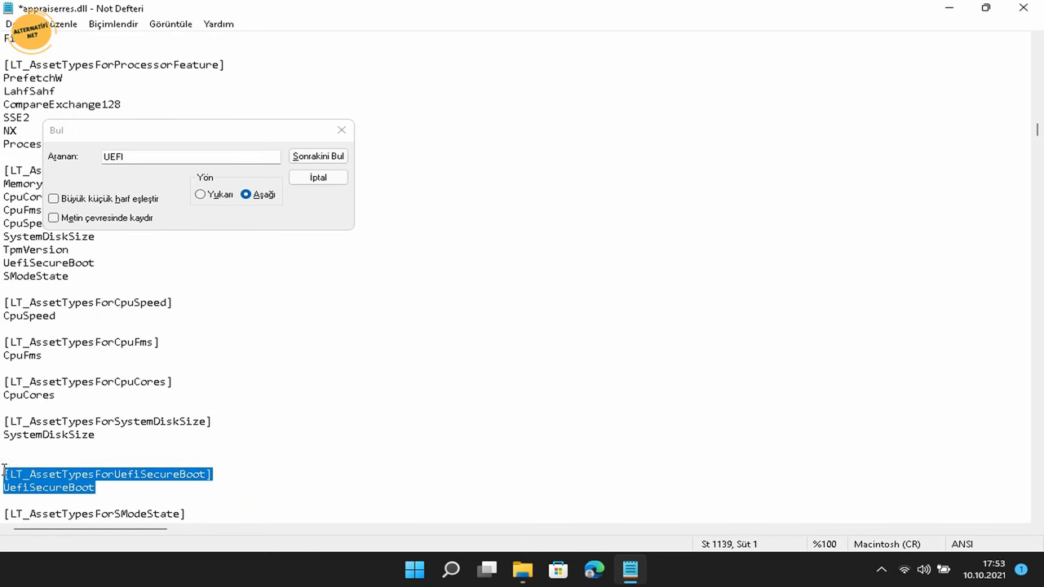
key(BackSpace)
key(BackSpace)
key(BackSpace)
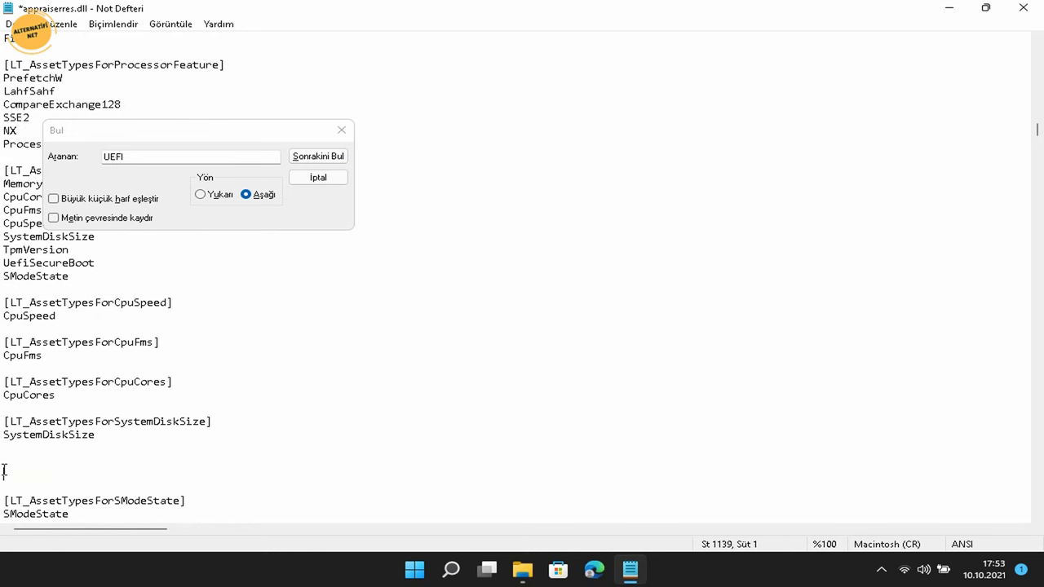
Continue through the UEFI matches and delete the UEF=FT_ALL_AssetTypesForUefiSecureBoot line below the SDS entry, closing the empty line
click(313, 161)
click(316, 159)
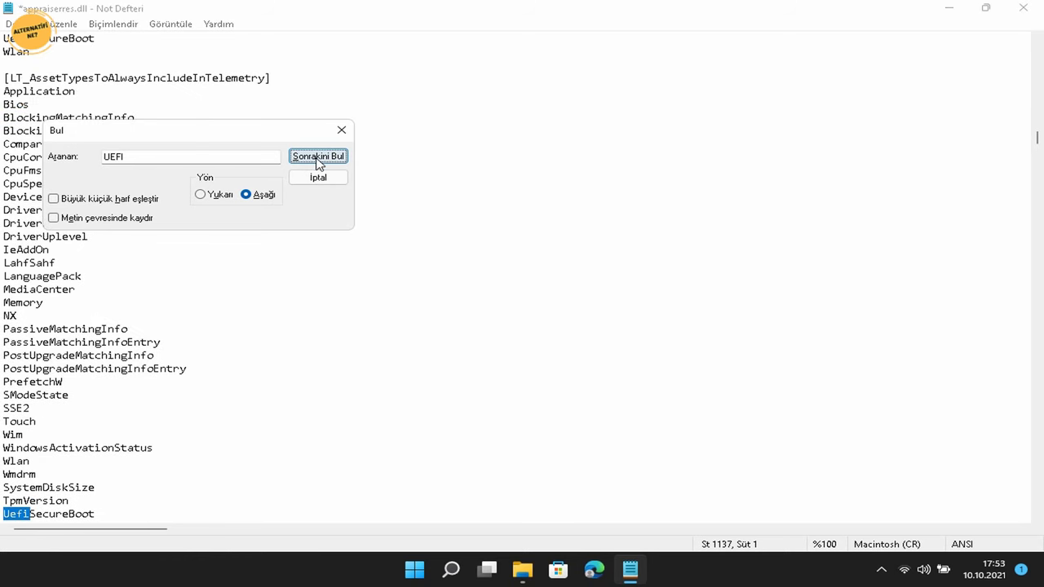
click(316, 160)
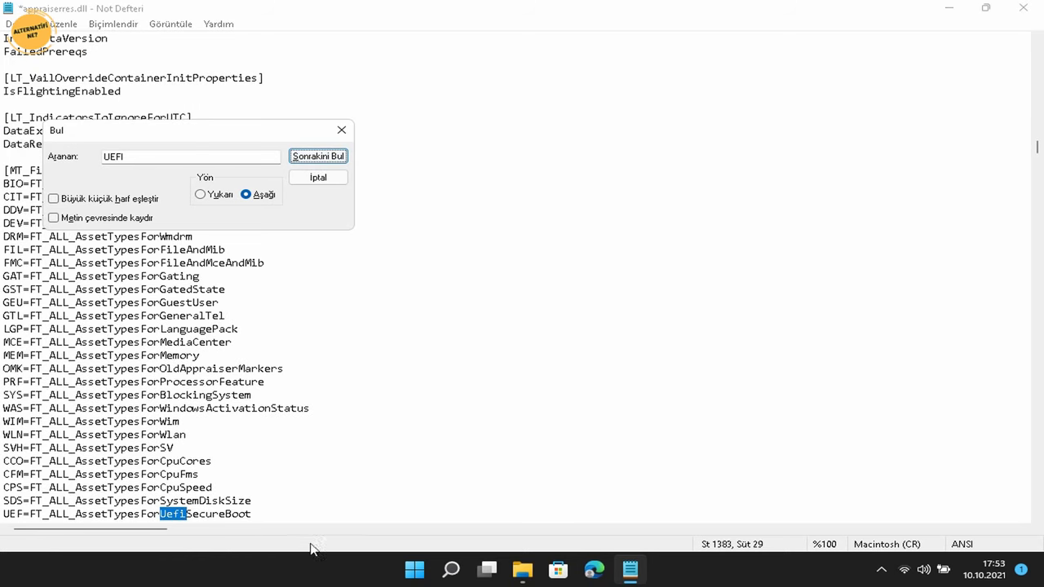
drag(251, 514, 2, 515)
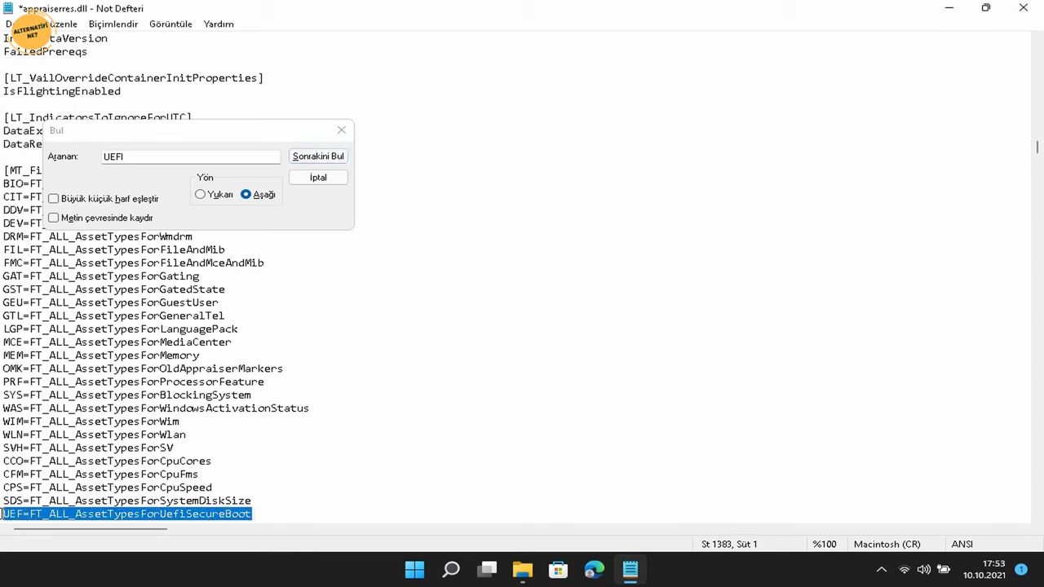
key(Delete)
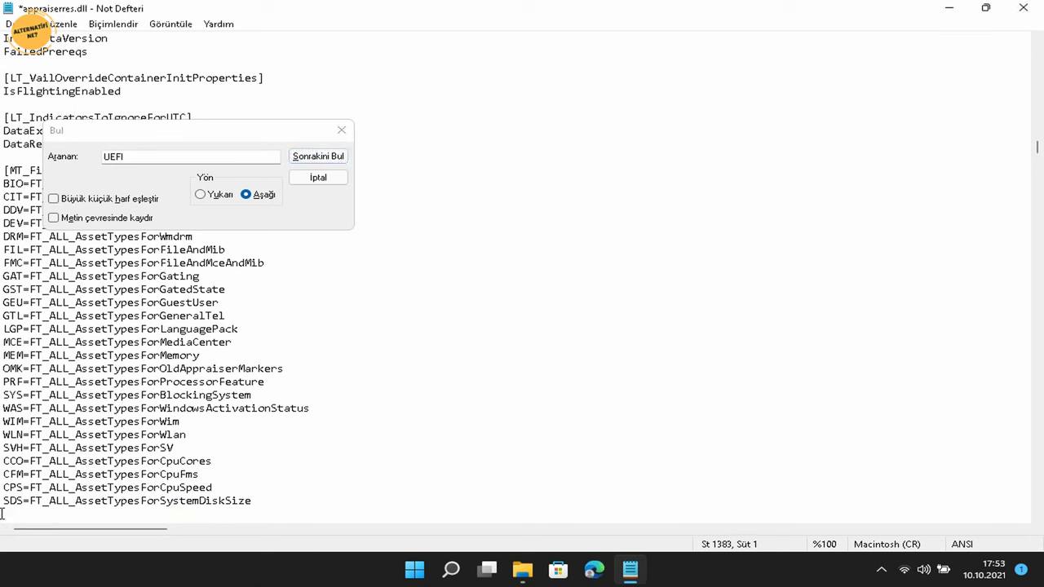
scroll(172, 441, down, 1)
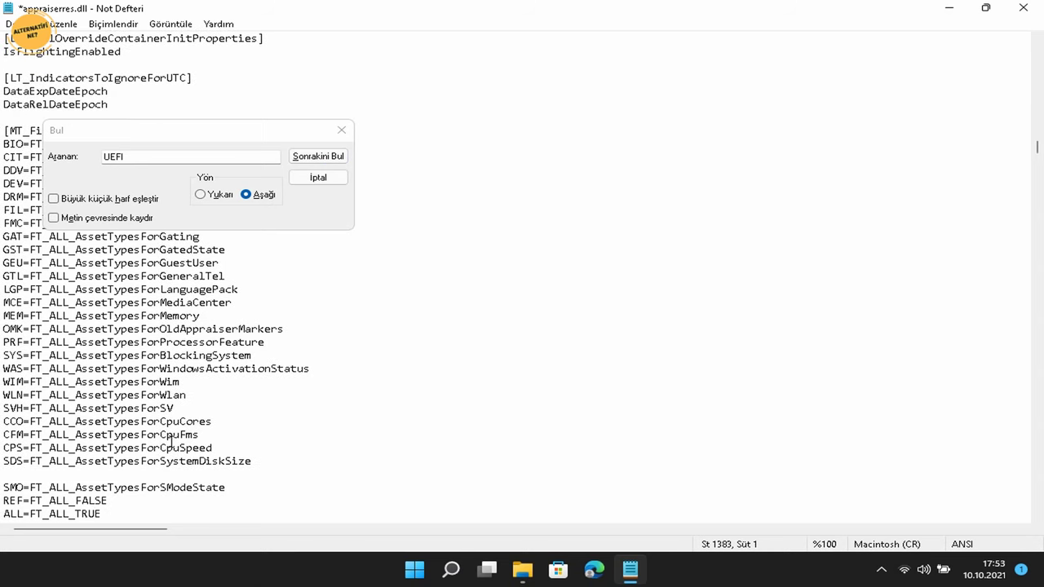
key(BackSpace)
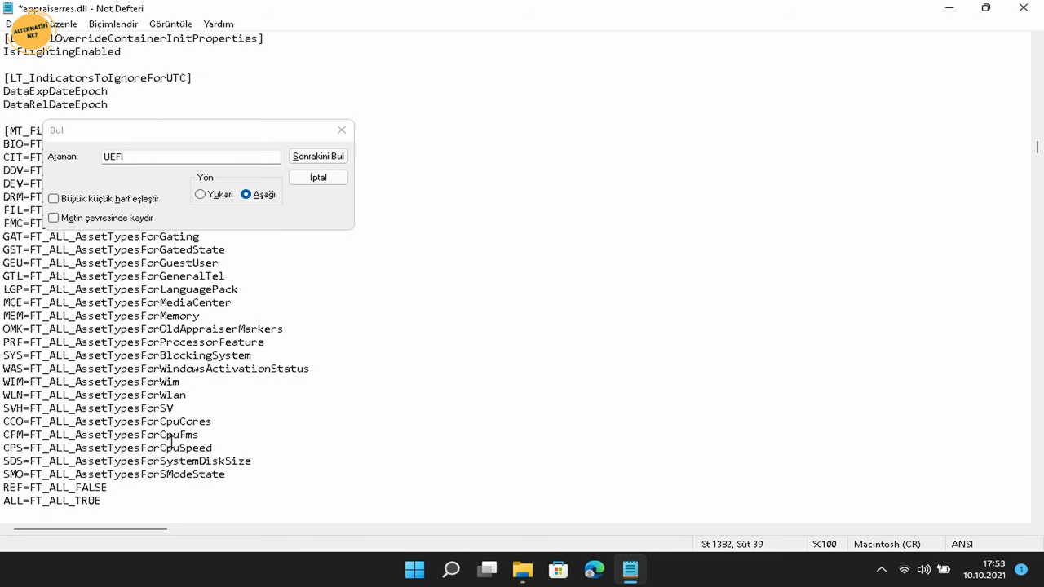
Find the next UEFI match and delete the UefiSecureBoot=I:AssetType line below the SystemDiskSize entry, closing the extra blank line
click(330, 156)
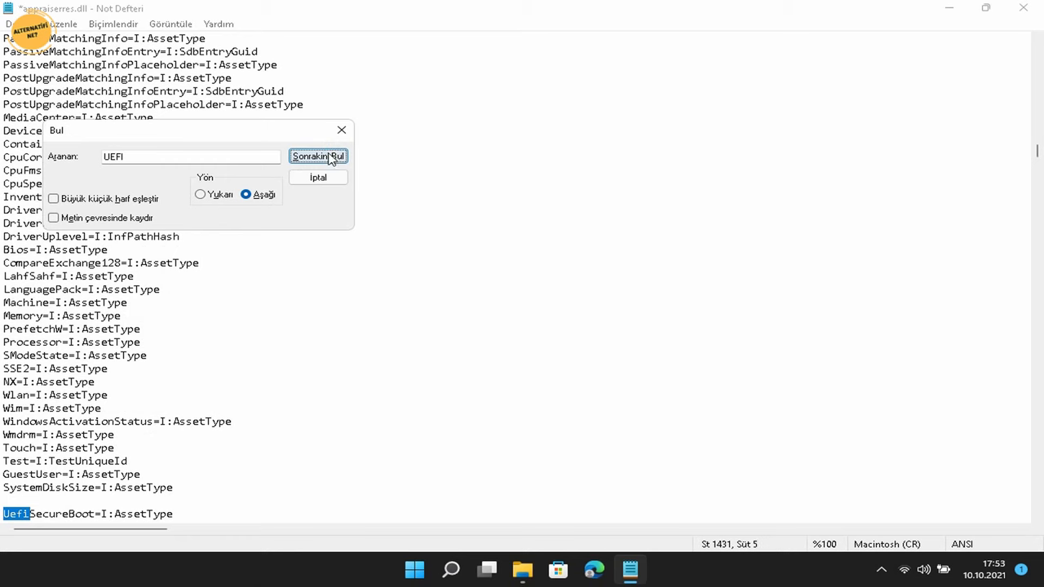
scroll(135, 440, down, 1)
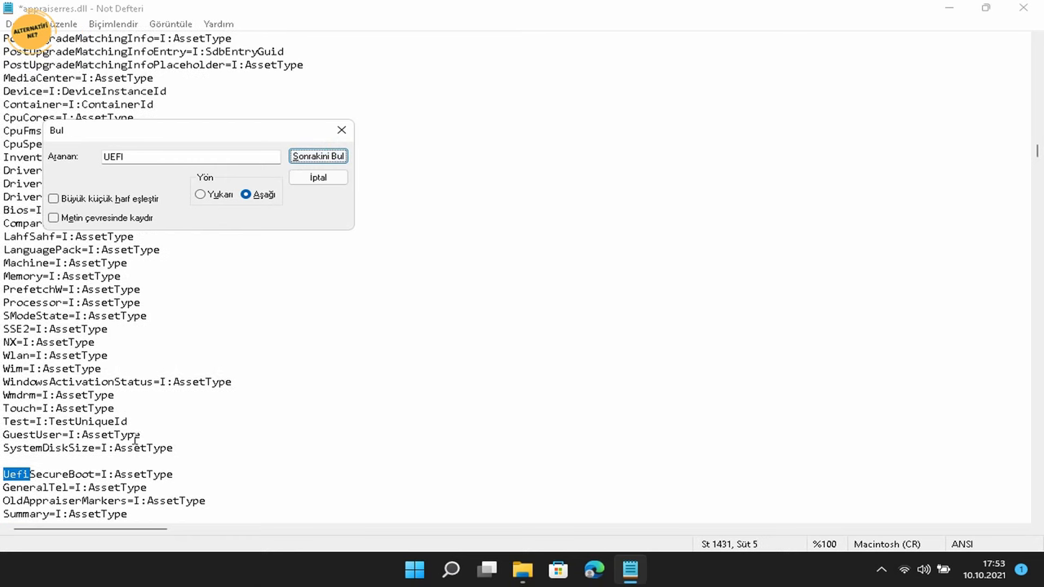
click(185, 475)
drag(186, 475, 36, 474)
triple_click(3, 477)
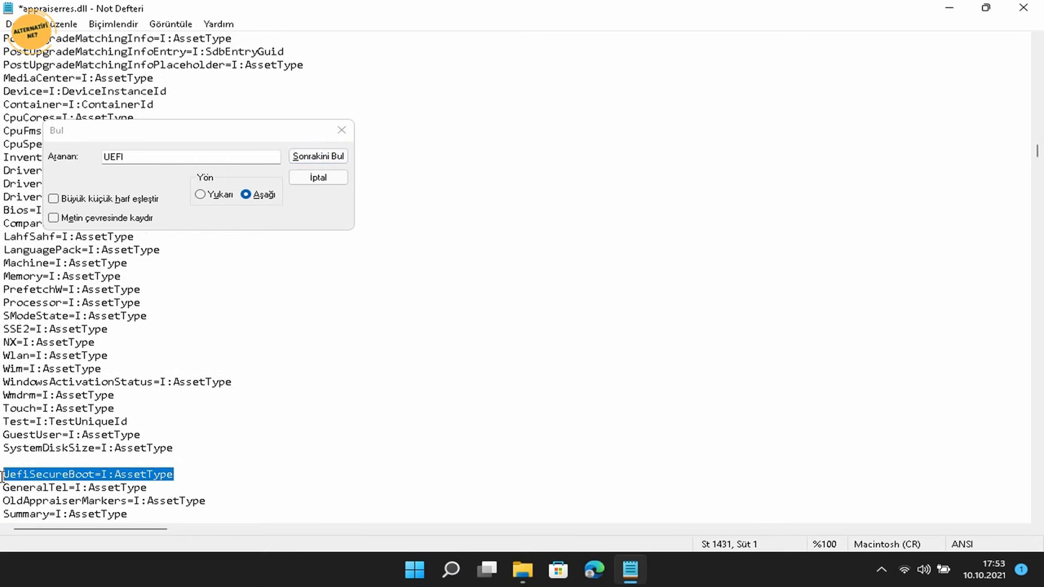
key(Delete)
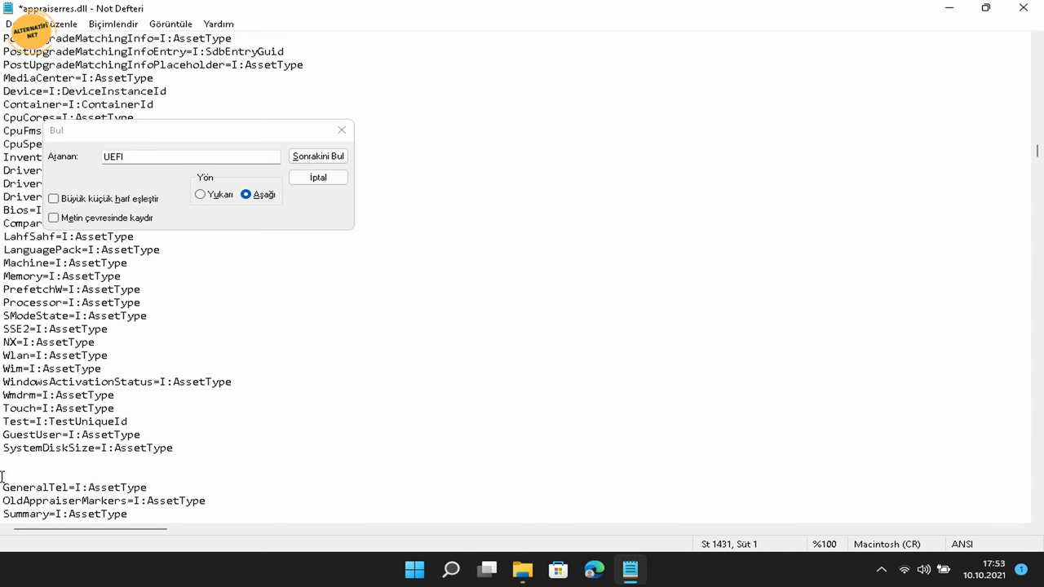
key(BackSpace)
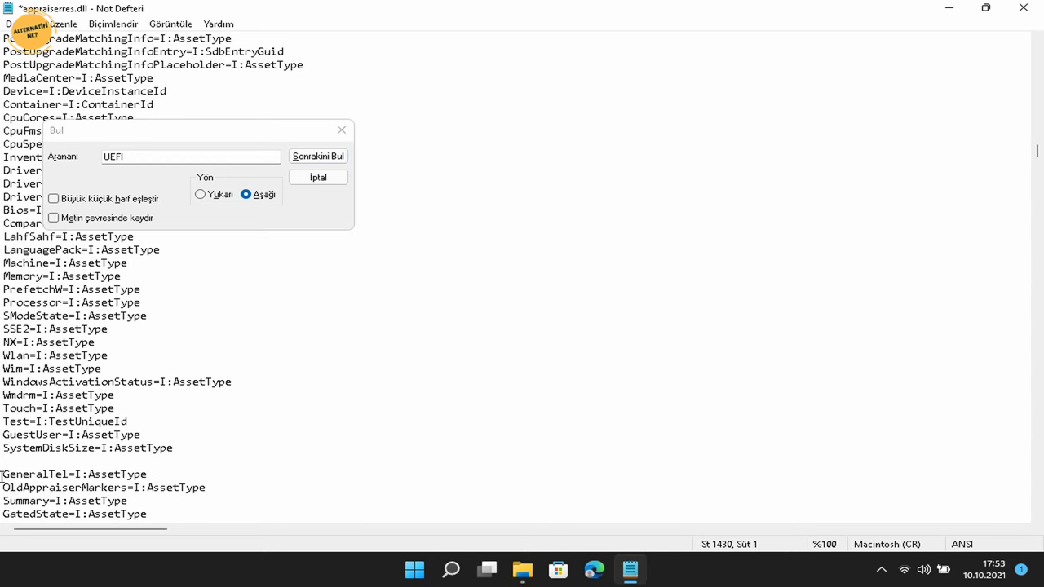
Find the next UEFI match and delete the T:DT_ALL_UEF_UefiSecureBootBlockingSV=TRUE line from the [DT_ANY_SVH_BlockingSV] section, closing the empty line
click(317, 156)
drag(285, 514, 2, 514)
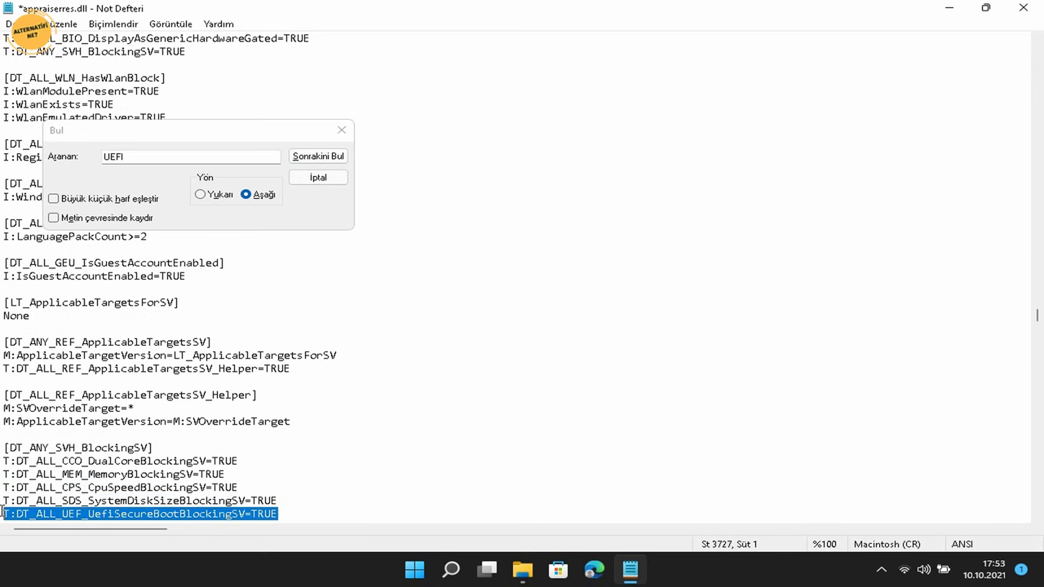
key(BackSpace)
key(BackSpace)
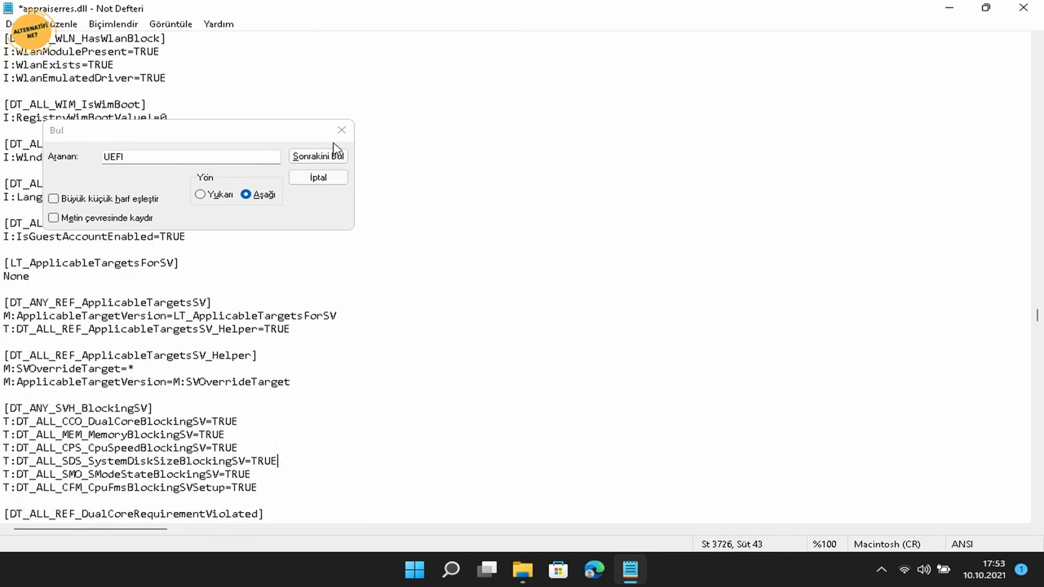
Find the next UEFI match and delete the [DT_ALL_REF_BlockedByUefiSecureBootSV] section with its two entries and one surplus blank line
click(317, 157)
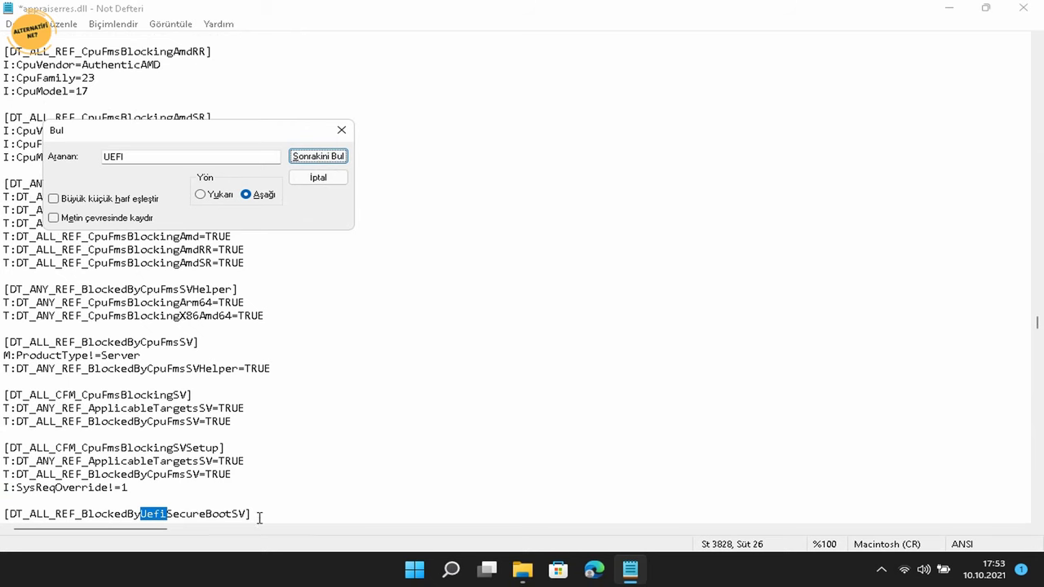
scroll(263, 497, down, 1)
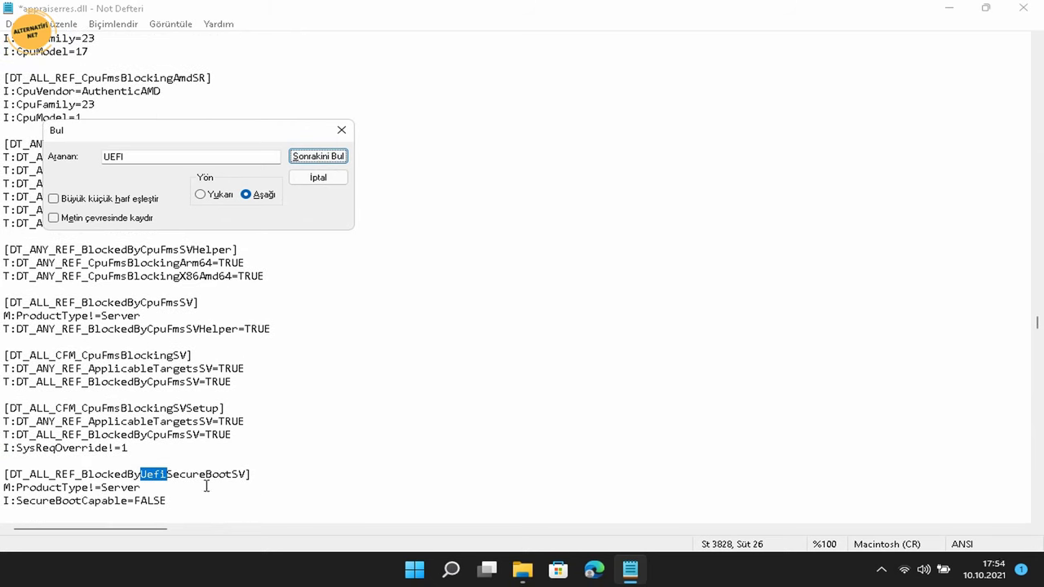
drag(184, 503, 5, 474)
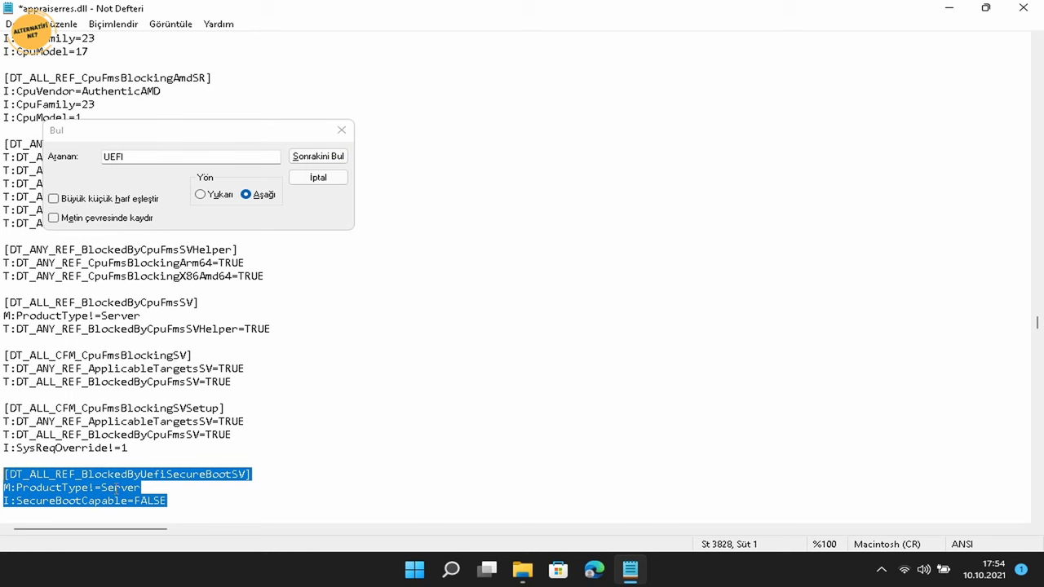
key(BackSpace)
key(BackSpace)
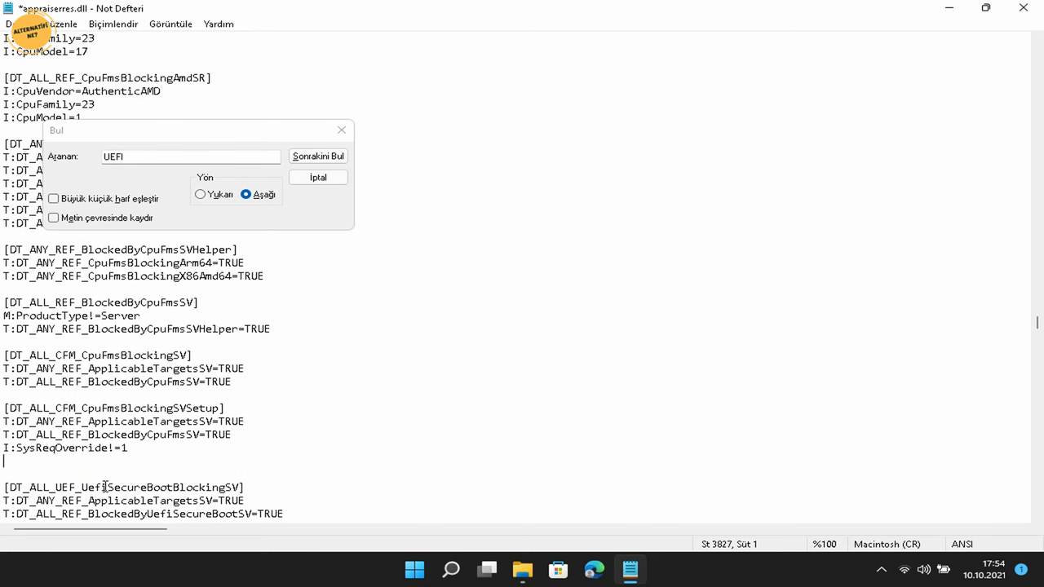
Find the next UEFI match and delete the [DT_ALL_UEF_UefiSecureBootBlockingSV] section together with its two entries
click(317, 157)
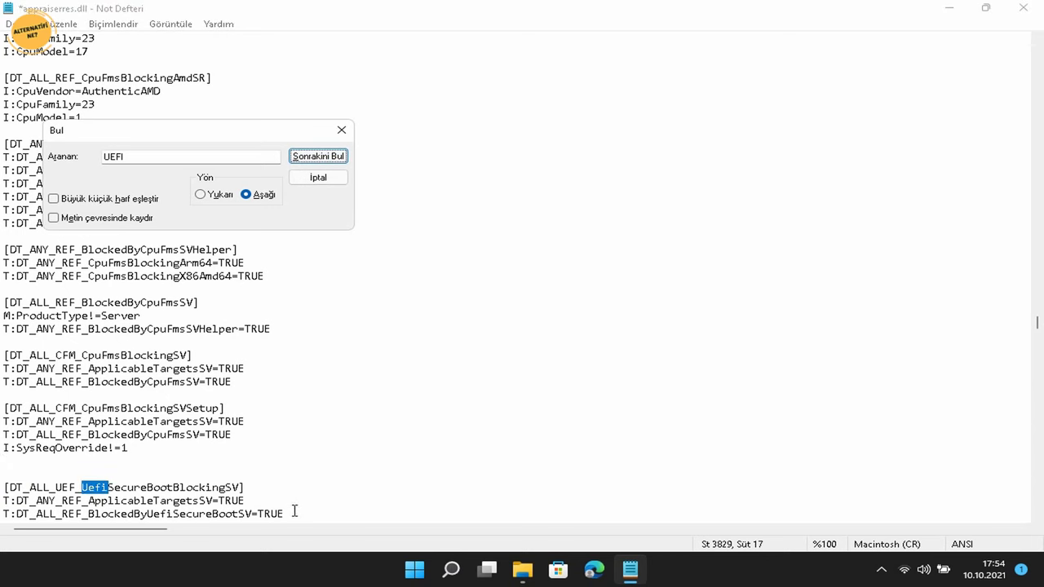
drag(293, 511, 2, 474)
key(Delete)
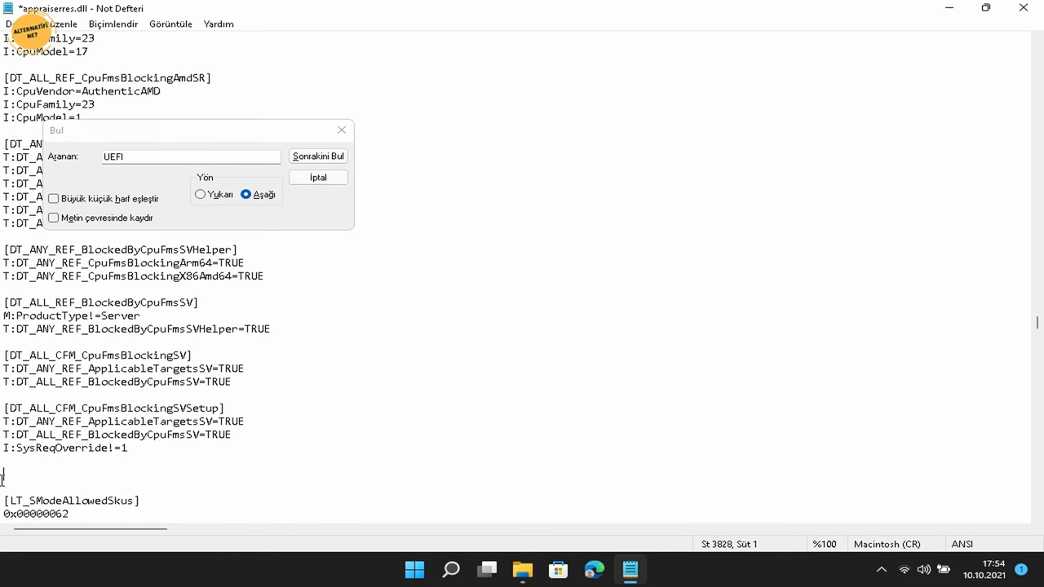
scroll(459, 64, down, 1)
Find the next UEFI match and delete the UefiSecureBoot=I:Marker_BlockedByUefiSecureBoot line from the [IT_OMK_CompatIndicator_OldMarkers_RedReason] section
click(345, 157)
click(344, 158)
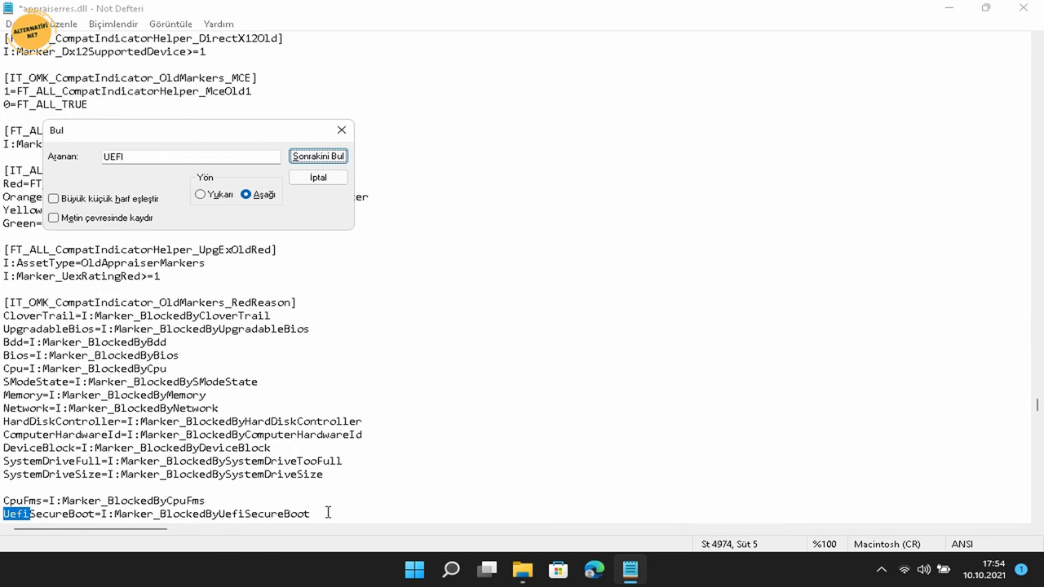
drag(328, 512, 2, 517)
key(Delete)
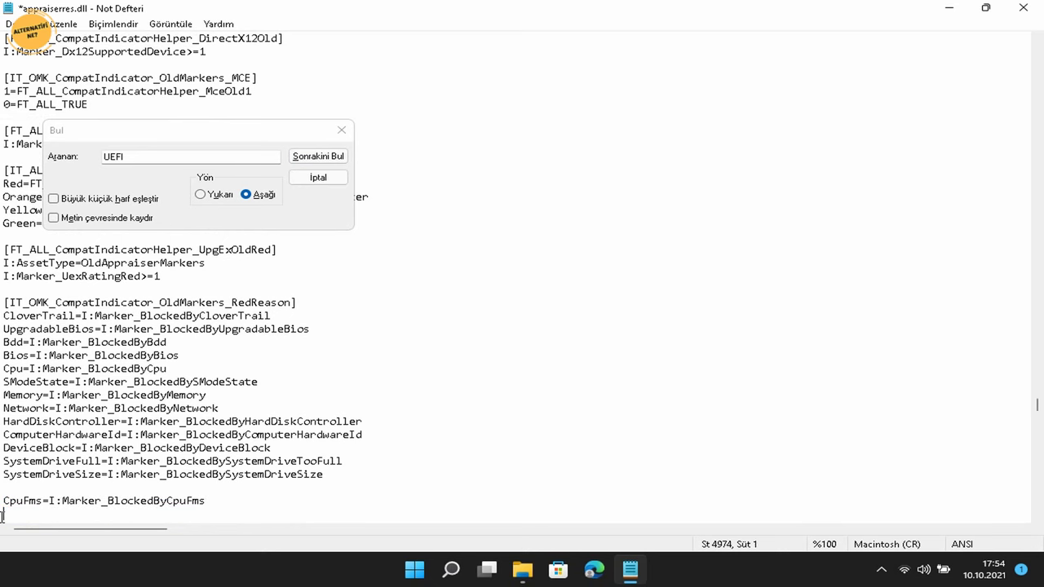
scroll(112, 494, down, 1)
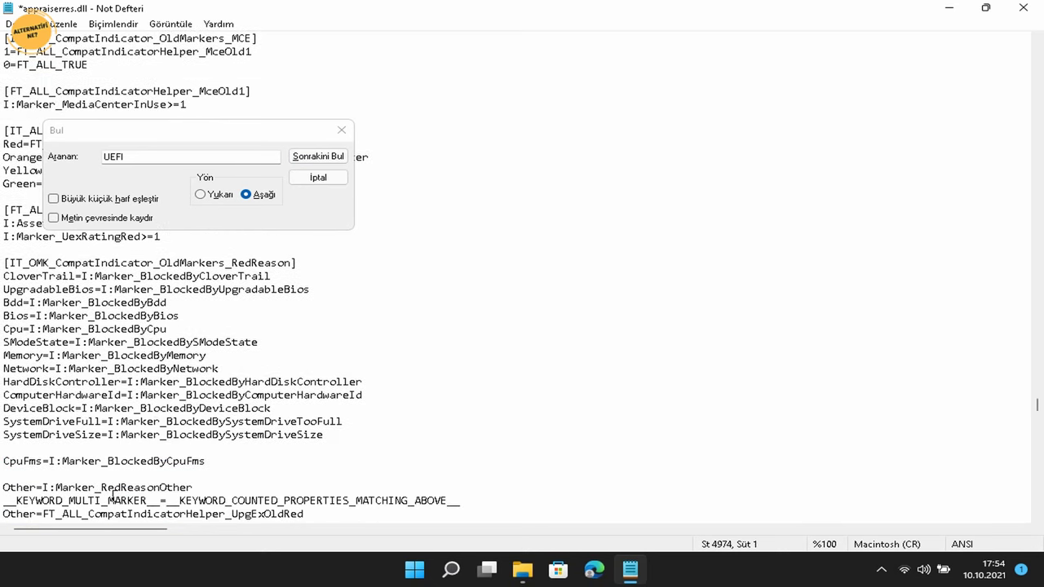
Find the next UEFI match and delete the UefiSecureBoot=FT_ALL_CompatMarker_BlockedByUefiSecureBoot line from the [IT_ALL_CompatIndicator_FreshMarkers_RedReason] section
click(318, 156)
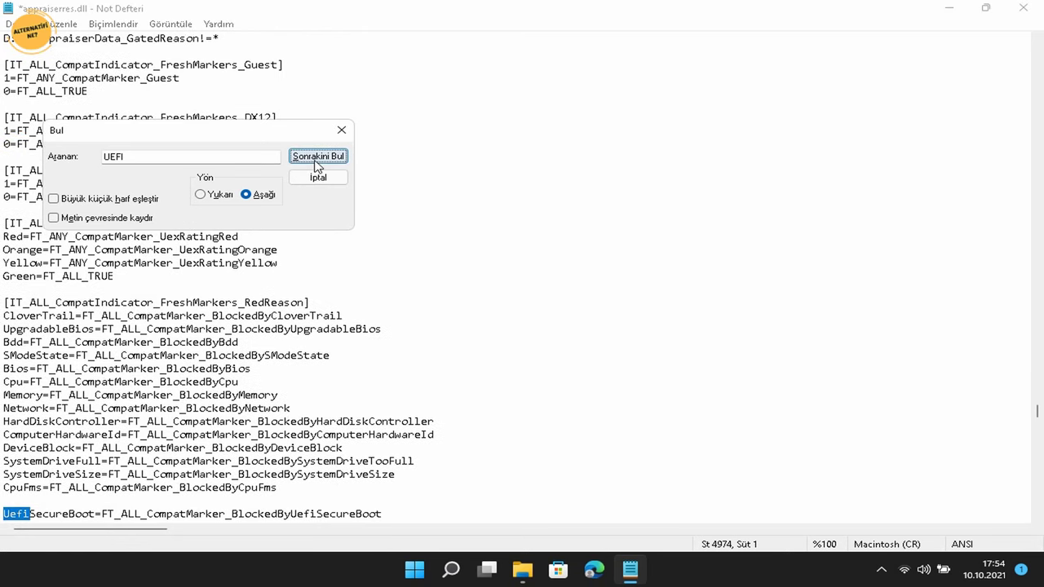
drag(394, 520, 6, 513)
key(Delete)
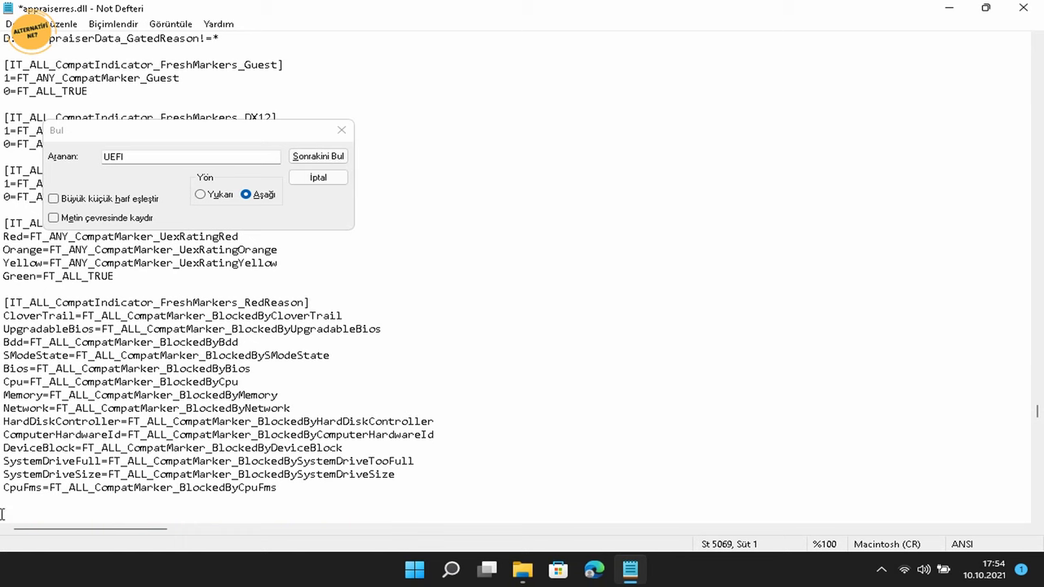
scroll(2, 513, down, 1)
Find the next UEFI match and delete the T:FT_ALL_CompatMarker_BlockedByUefiSecureBoot=TRUE line from the [FT_ANY_CompatIndicatorHelper_SpecificRedReasons] section
click(318, 156)
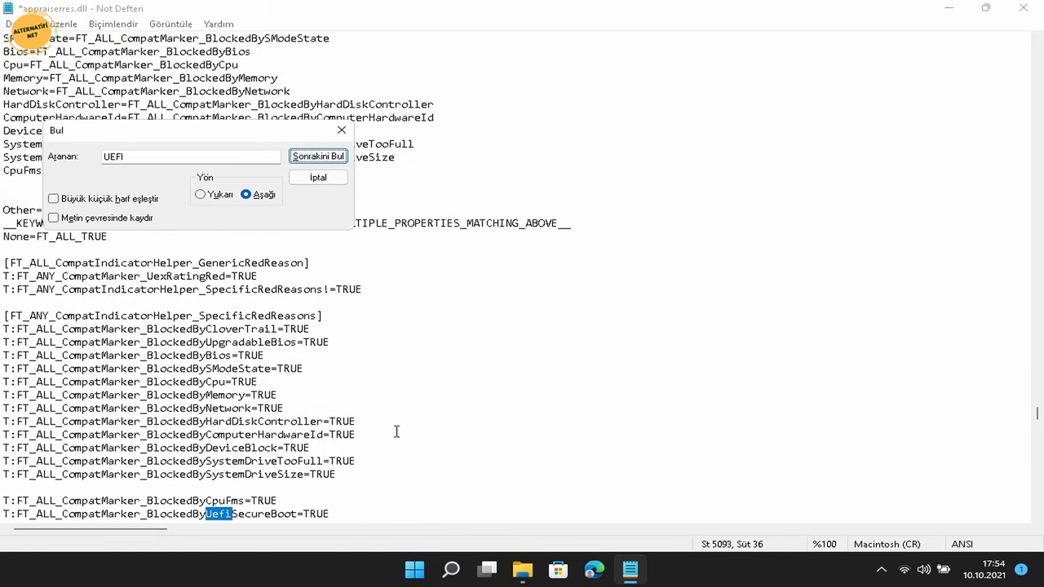
drag(352, 511, 2, 512)
key(Delete)
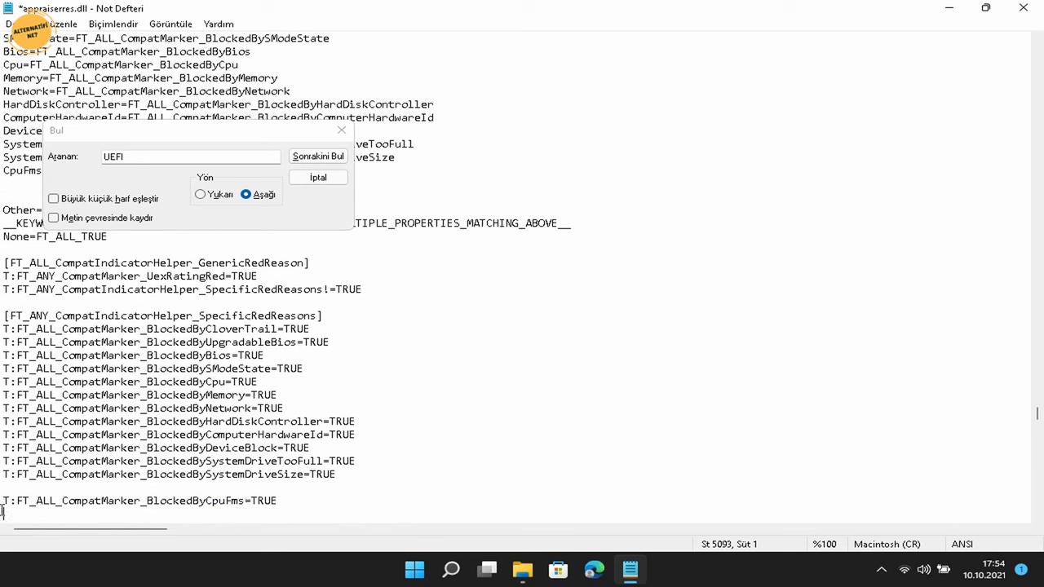
Search the rest of the file for further UEFI matches and close the search
click(320, 158)
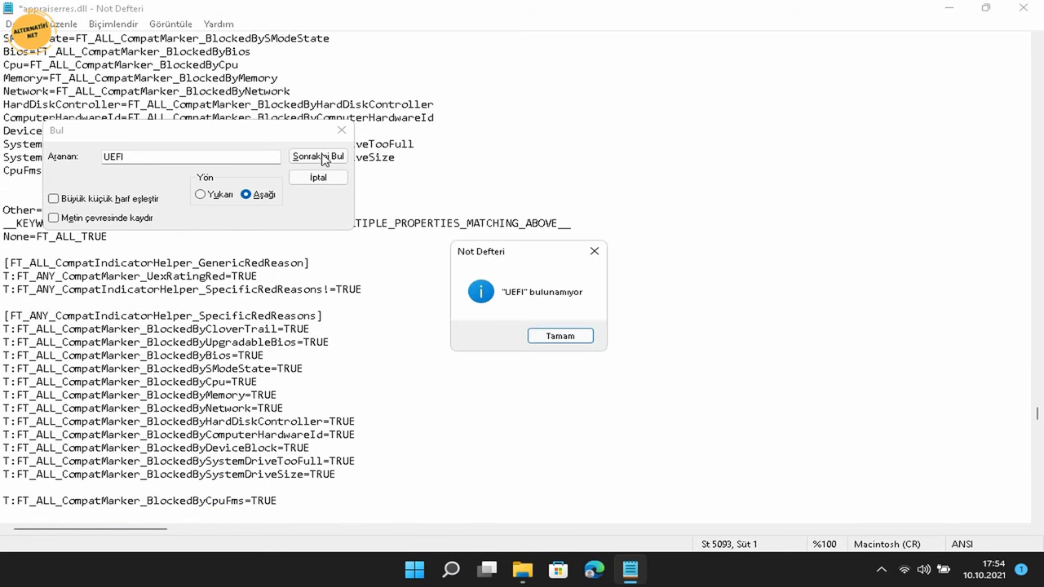
click(575, 331)
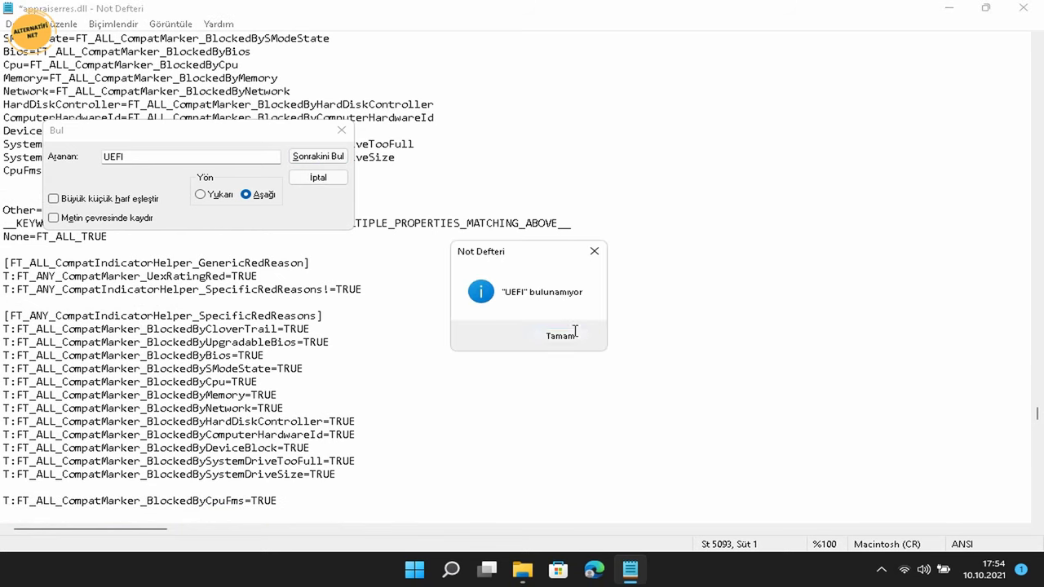
click(336, 161)
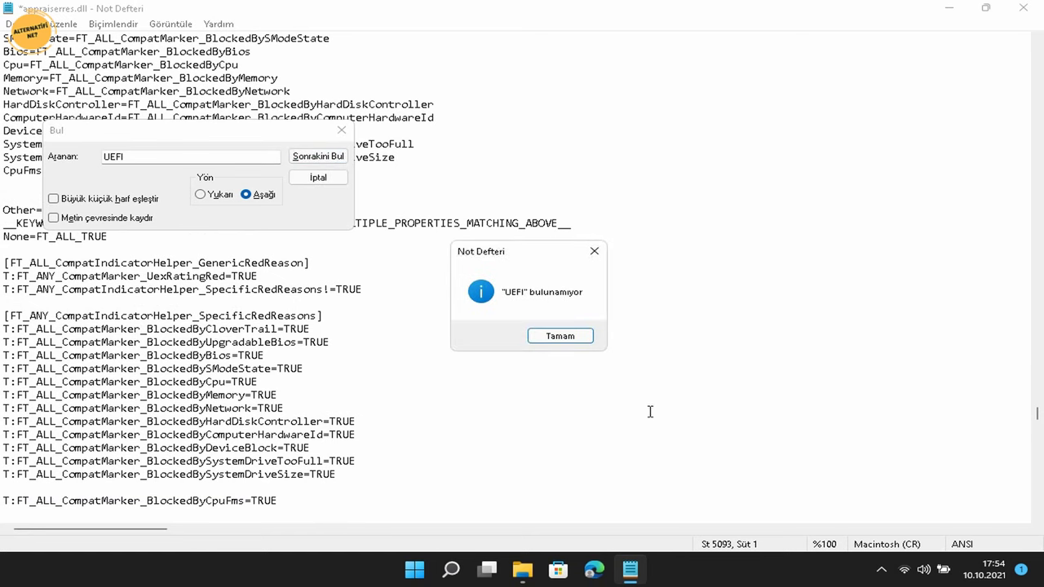
click(552, 335)
click(319, 176)
click(328, 185)
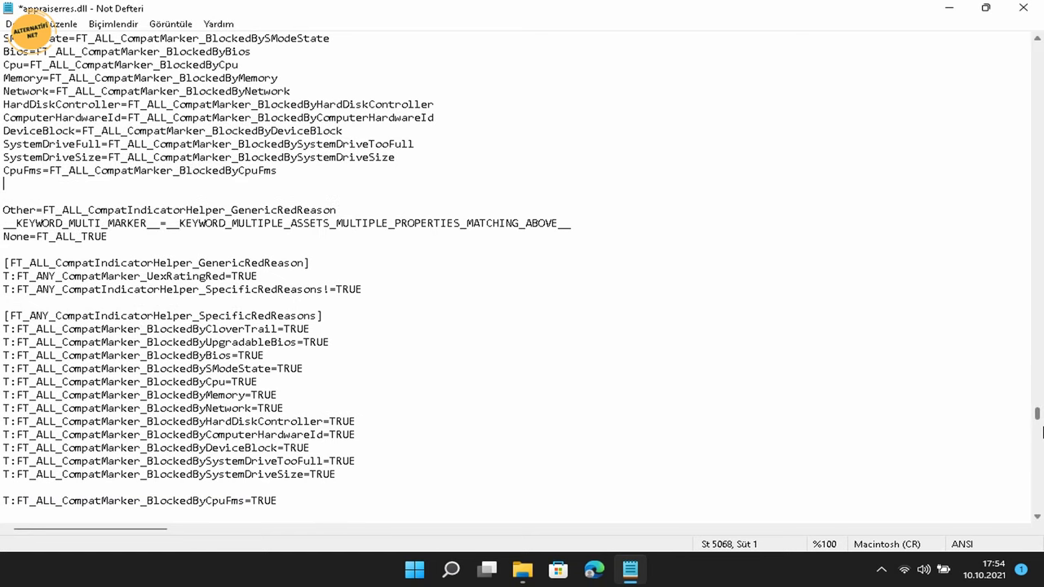
Search for UEFI again from the beginning of the file, check each remaining match, and close the search
scroll(521, 269, down, 1)
drag(1035, 413, 1036, 37)
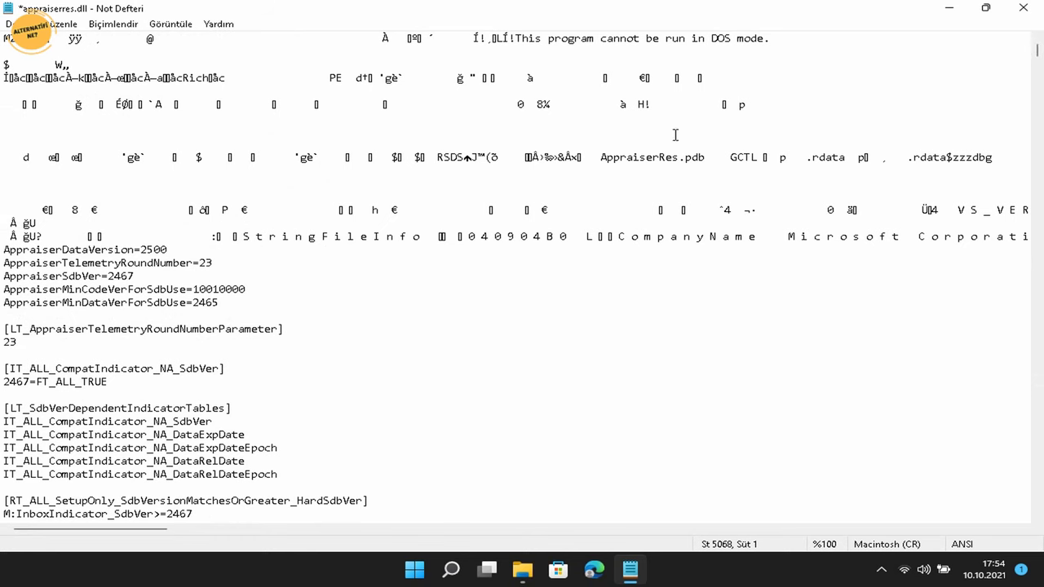
click(633, 196)
key(ctrl+f)
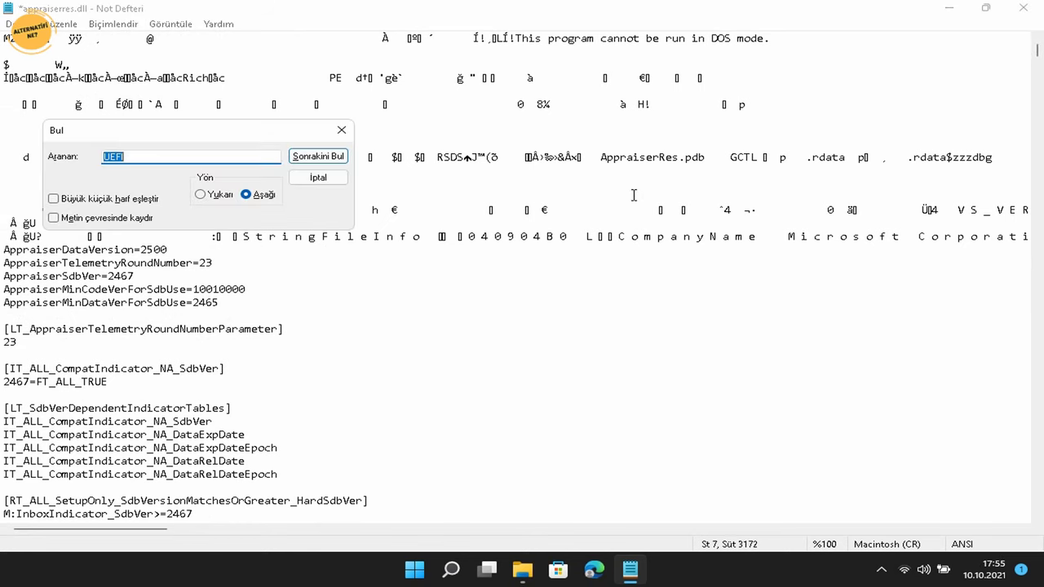
click(309, 154)
click(311, 156)
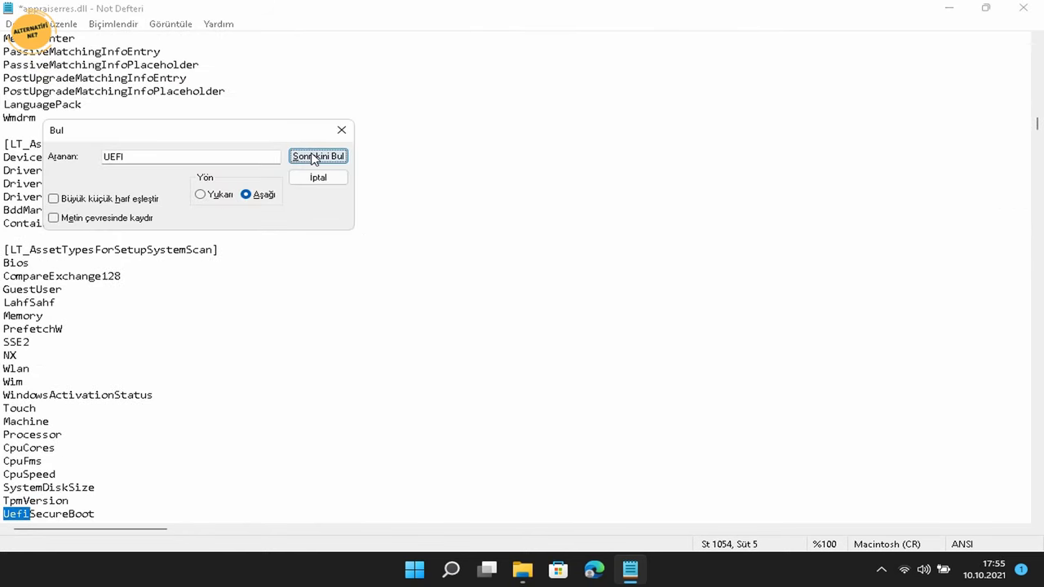
click(316, 157)
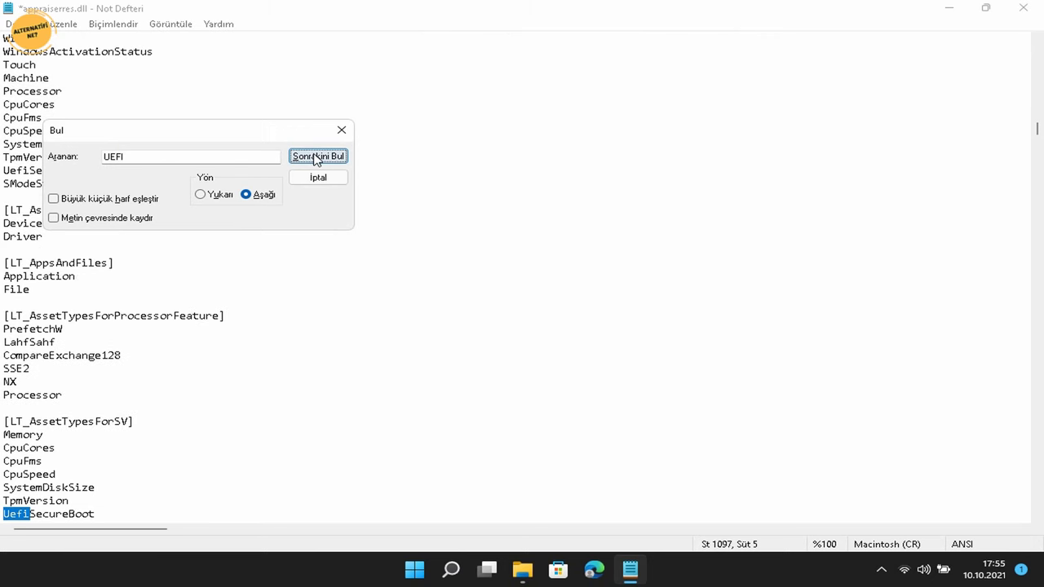
click(317, 159)
click(318, 156)
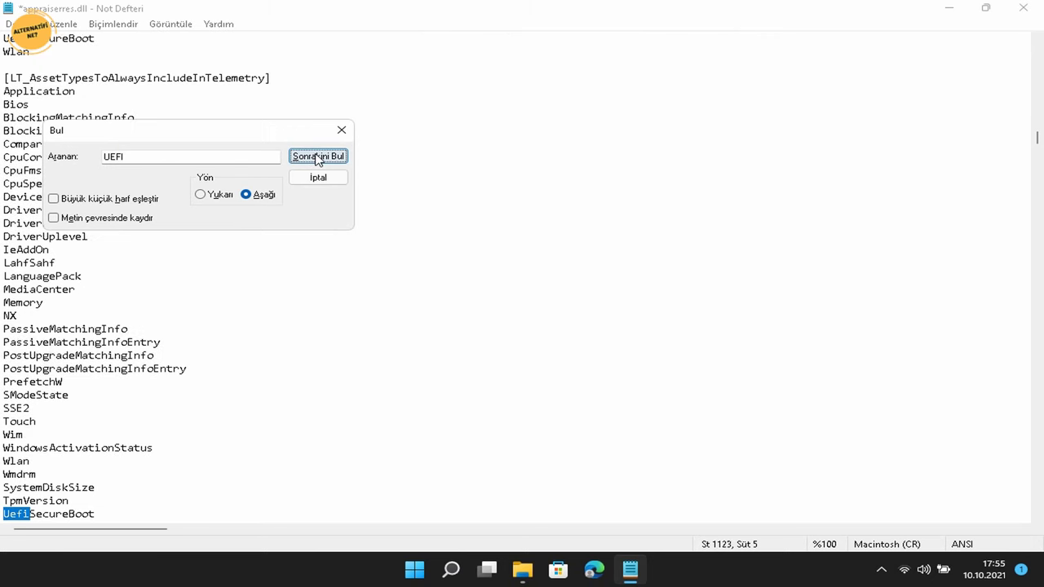
click(318, 156)
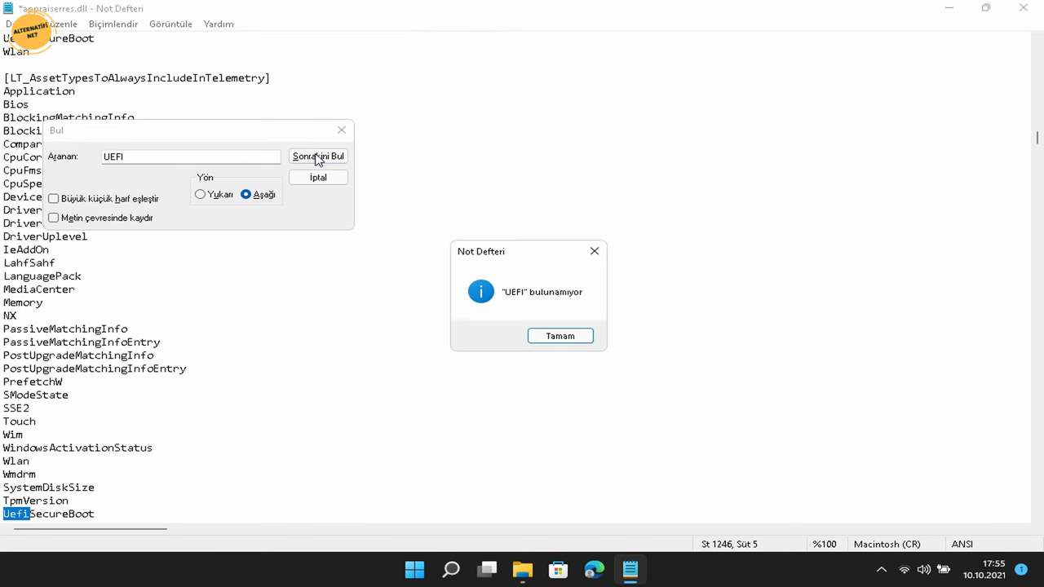
click(566, 334)
click(319, 177)
Try to save the edited appraiserres.dll under the same name in the DVD drive's sources folder (D:\sources)
drag(1037, 138, 1036, 47)
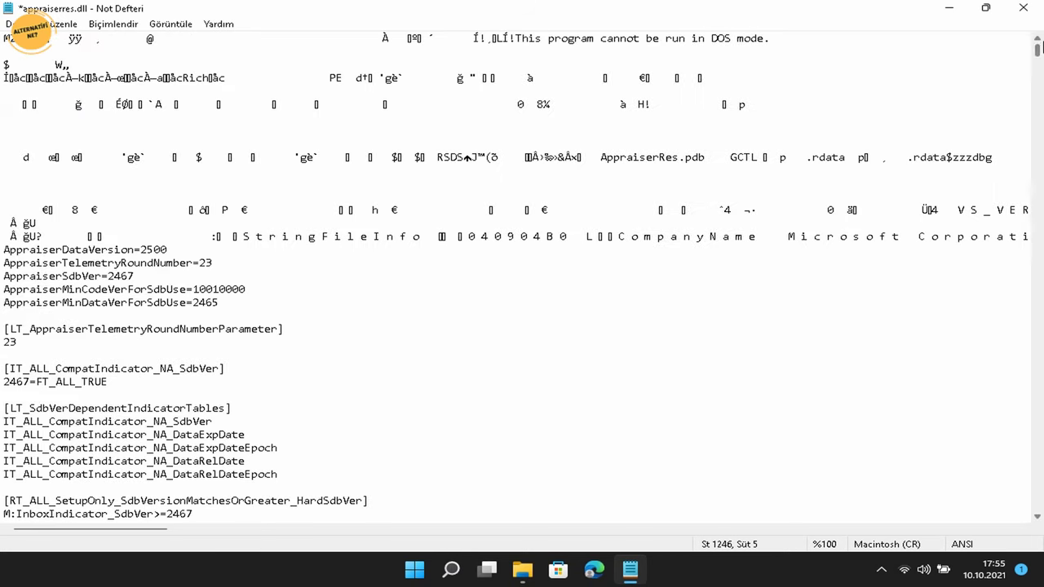
click(15, 24)
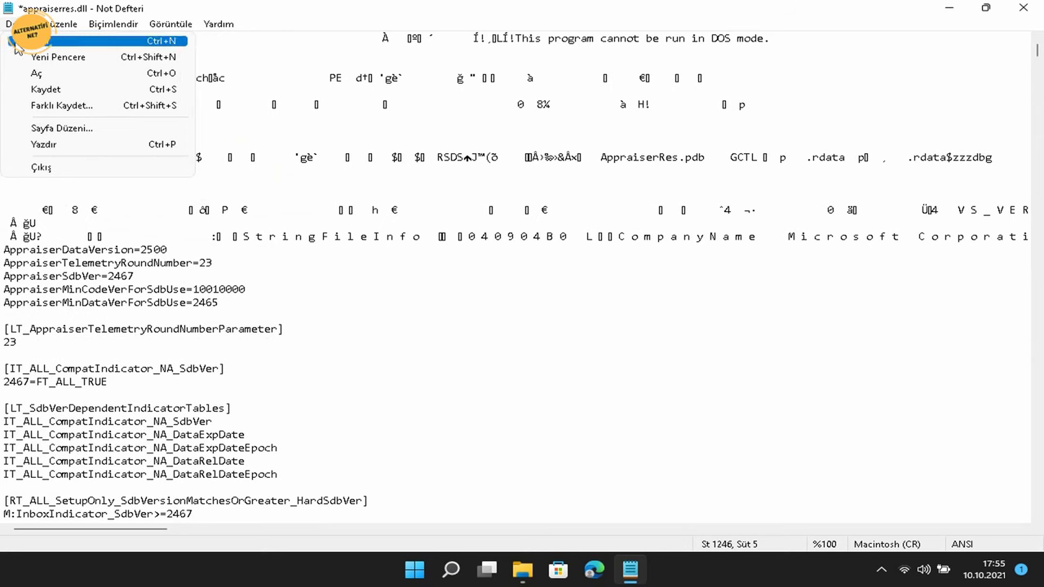
click(47, 91)
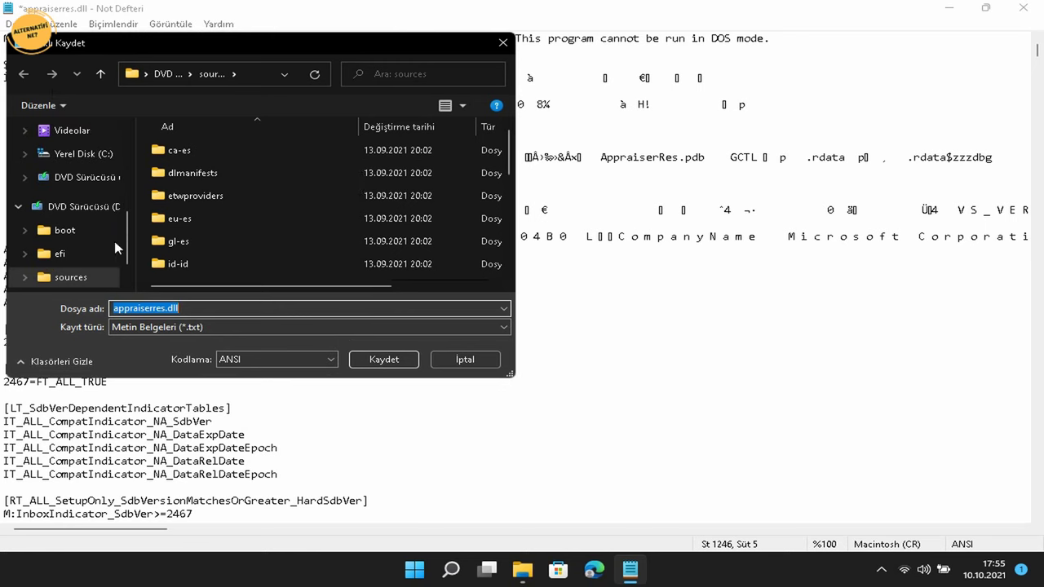
click(70, 278)
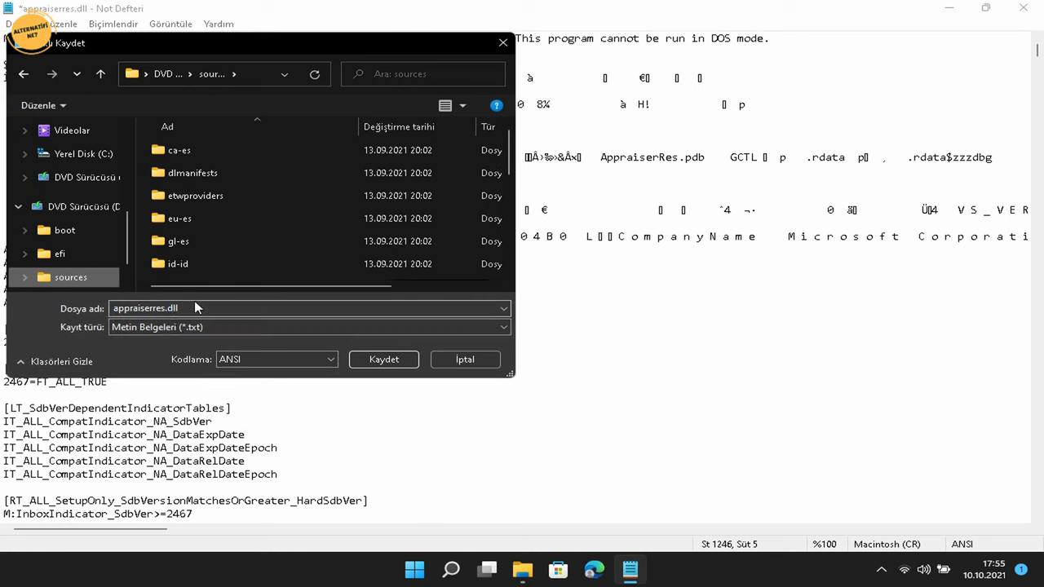
click(380, 361)
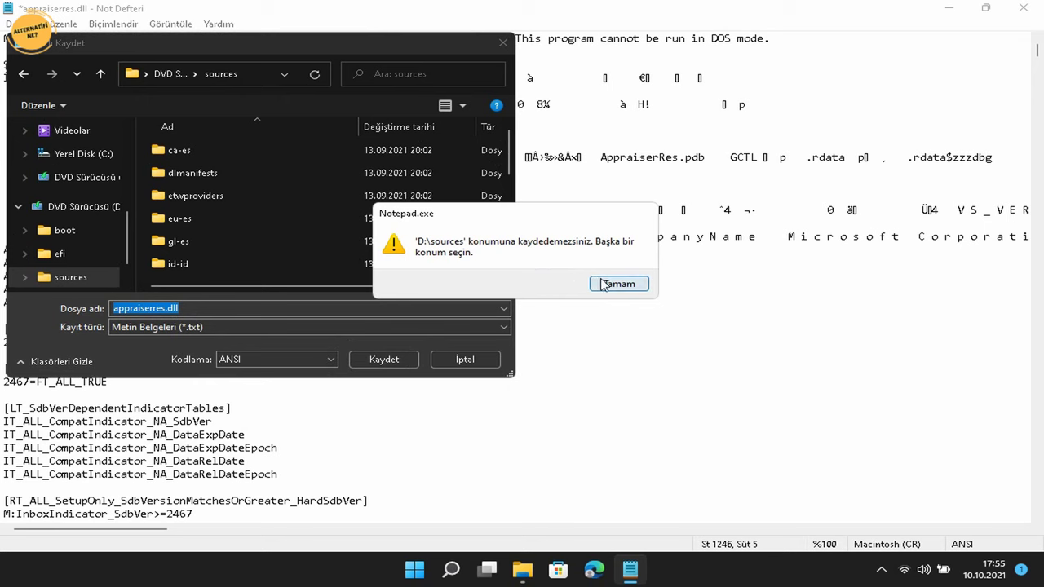
click(610, 286)
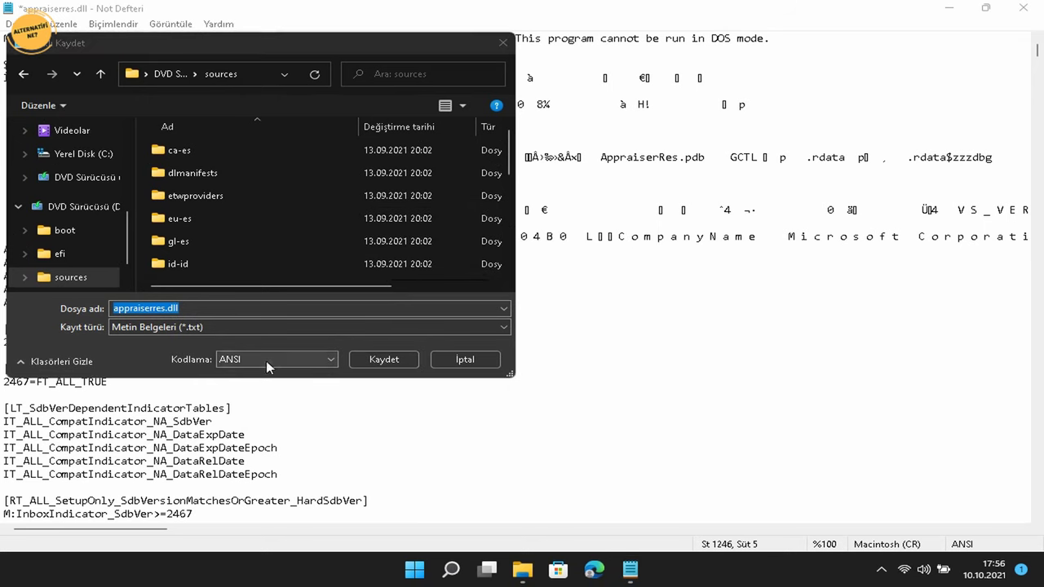
click(371, 364)
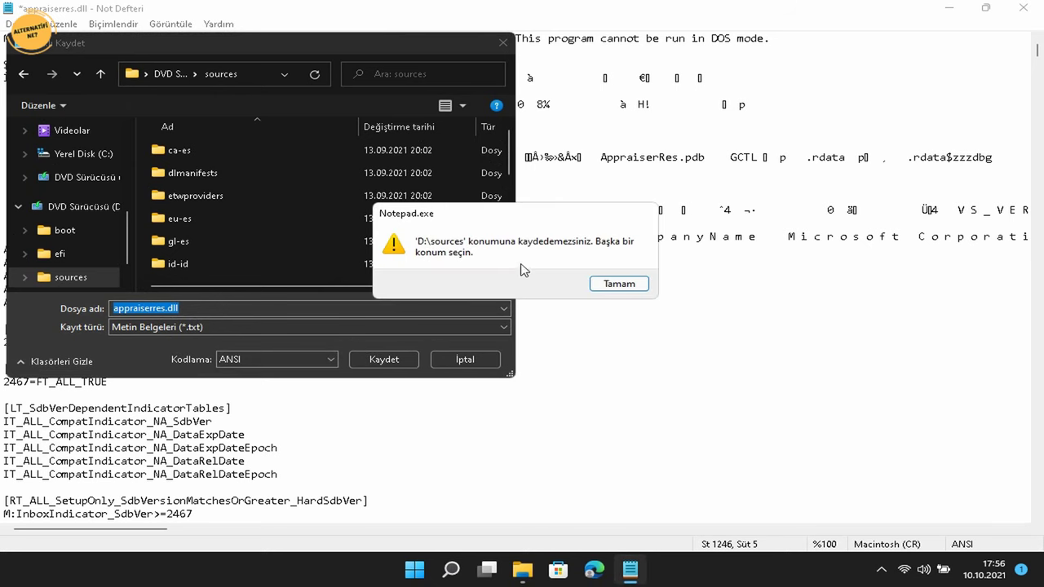
click(618, 283)
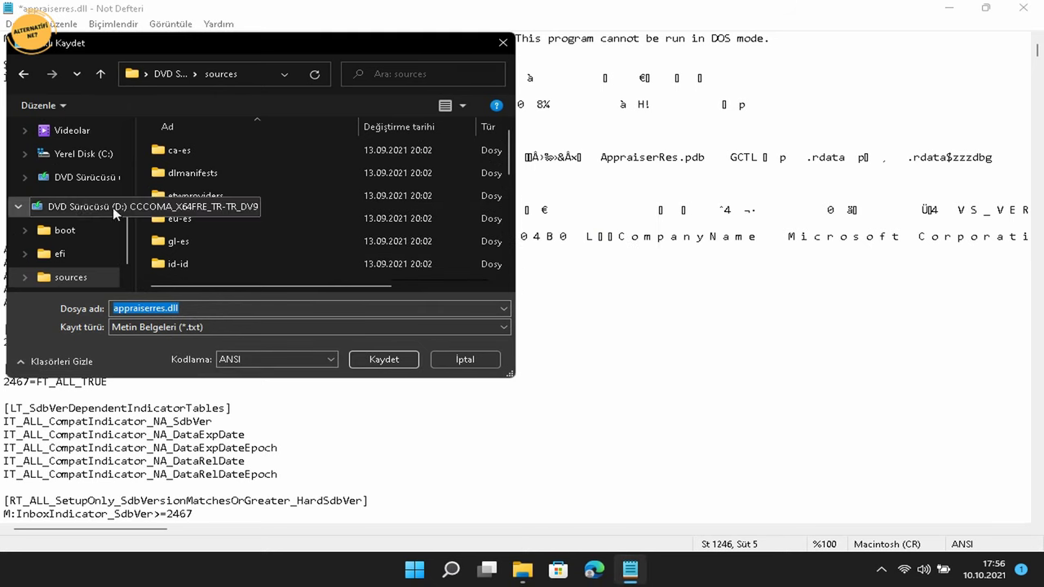
drag(512, 374, 798, 487)
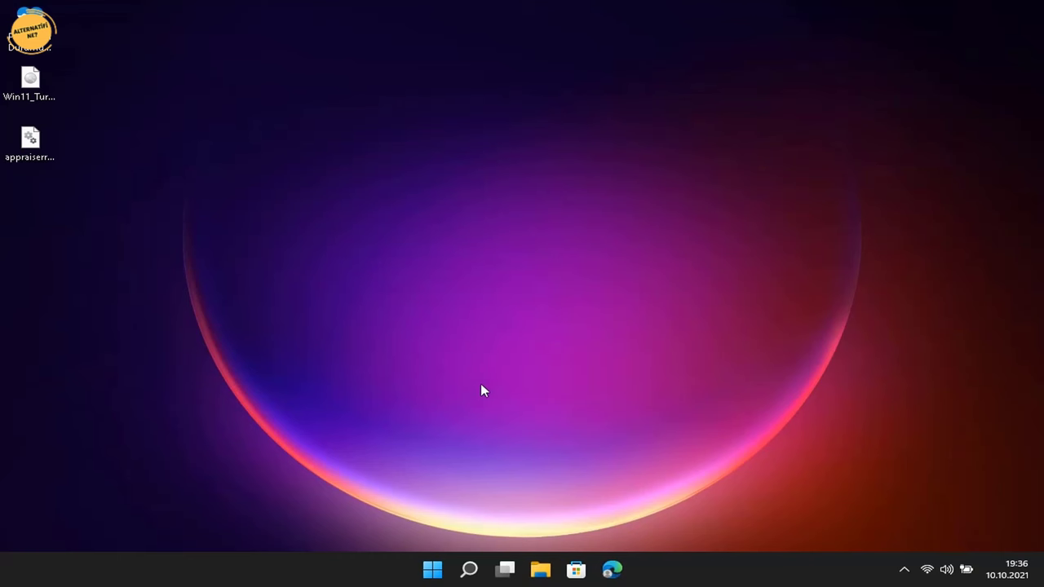
click(12, 147)
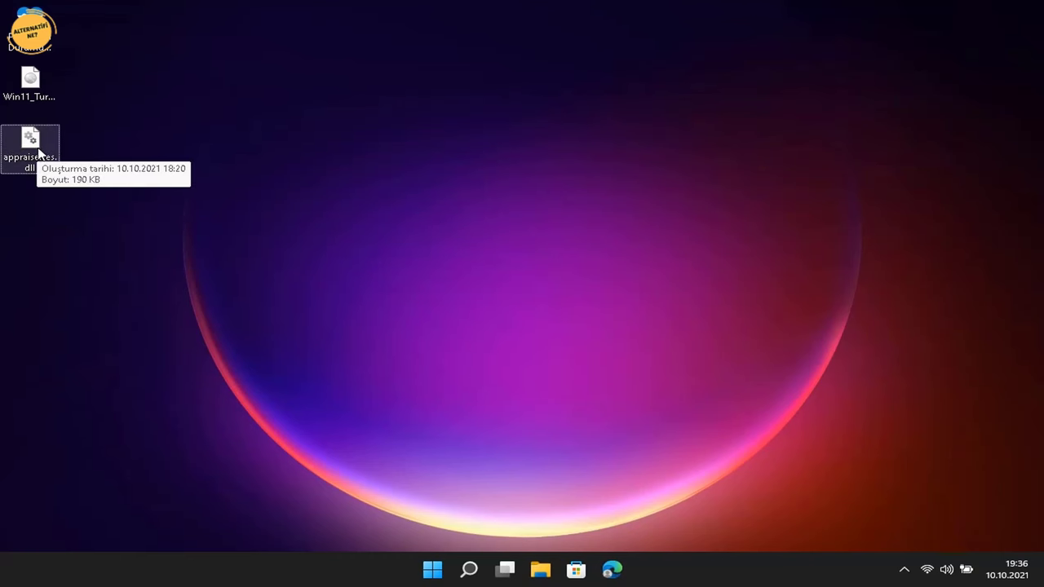
click(47, 86)
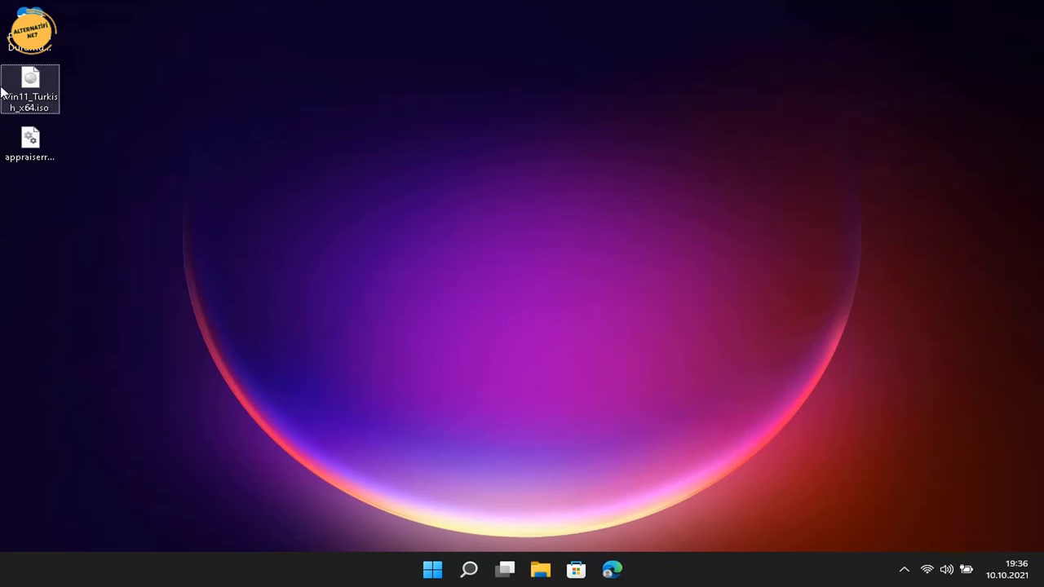
click(289, 269)
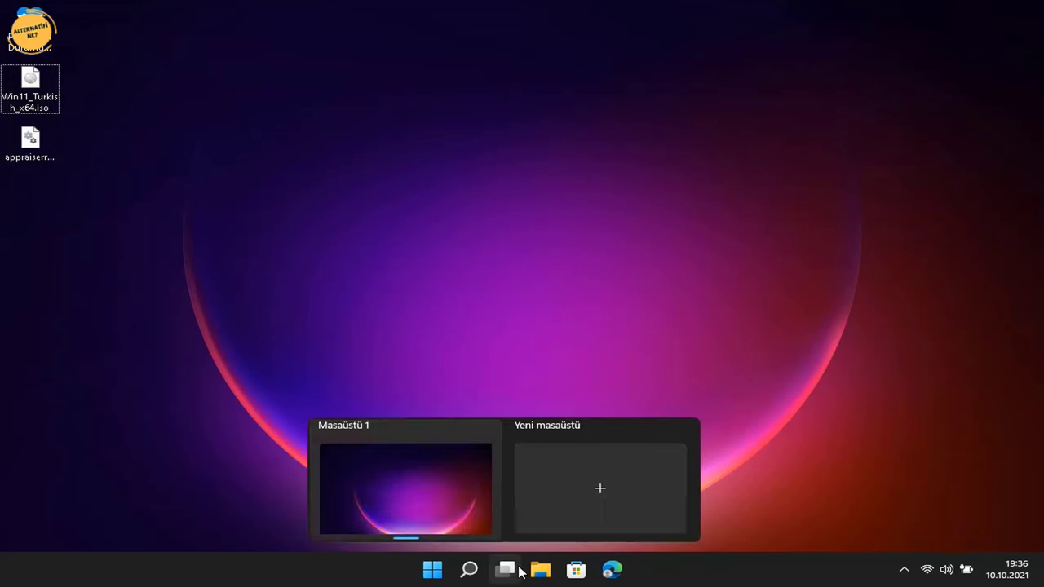
Extract Win11_Turkish_x64.iso from the desktop into its own Win11_Turkish_x64 folder with WinRAR and close the file window
click(543, 570)
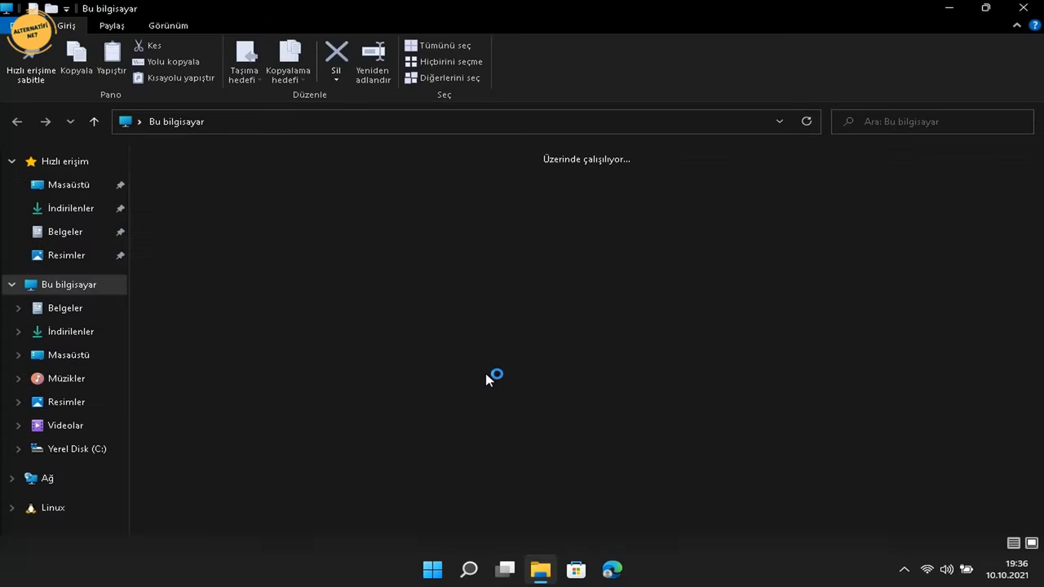
click(81, 187)
click(349, 199)
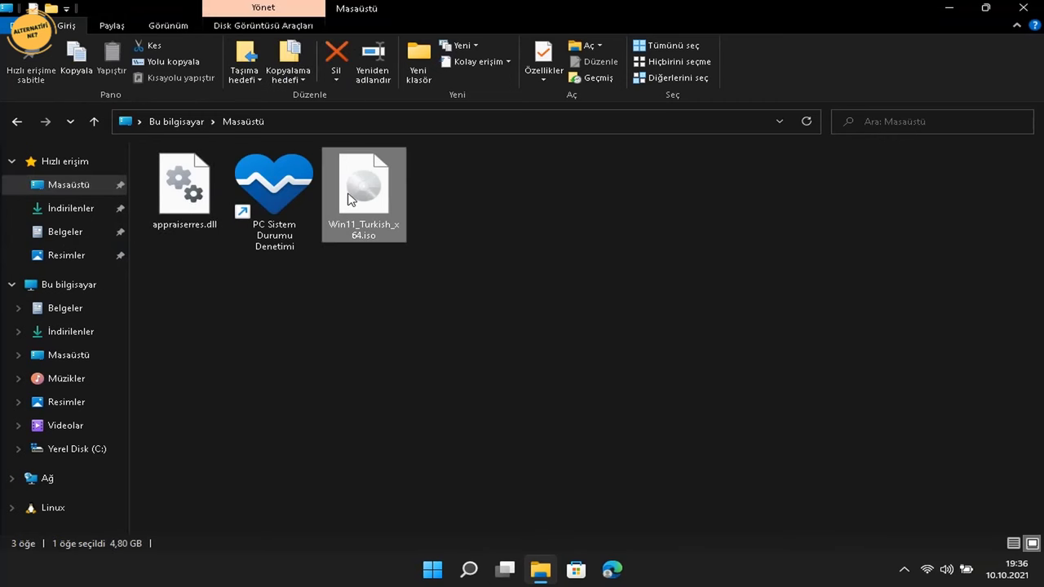
right_click(349, 198)
mouse_move(400, 276)
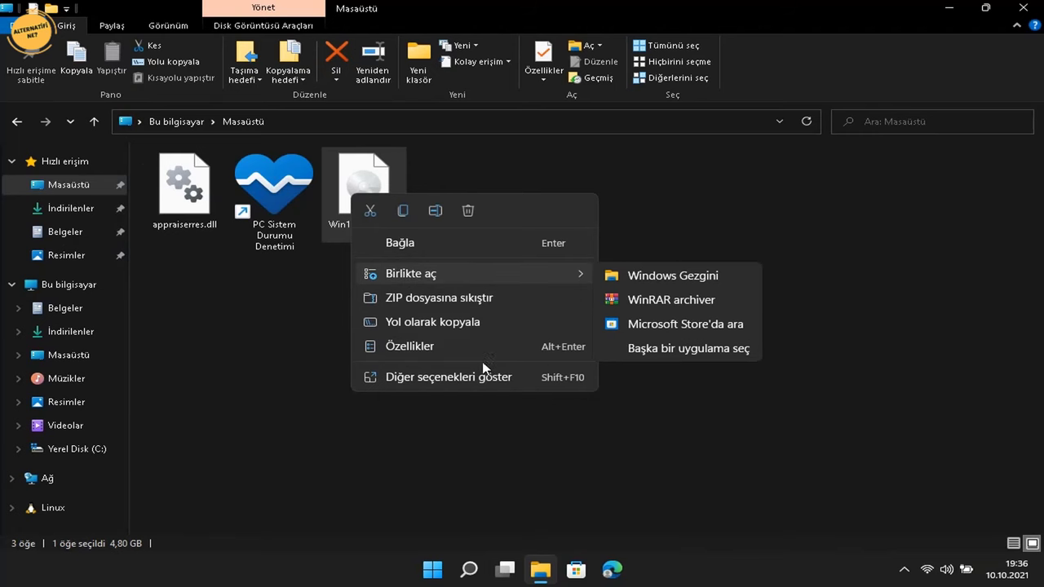
click(548, 376)
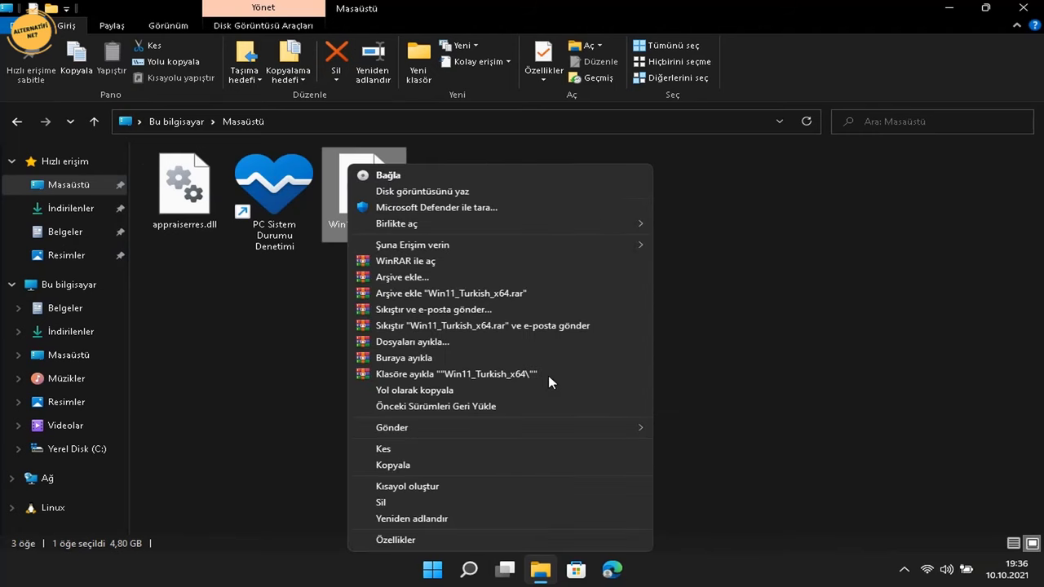
click(471, 375)
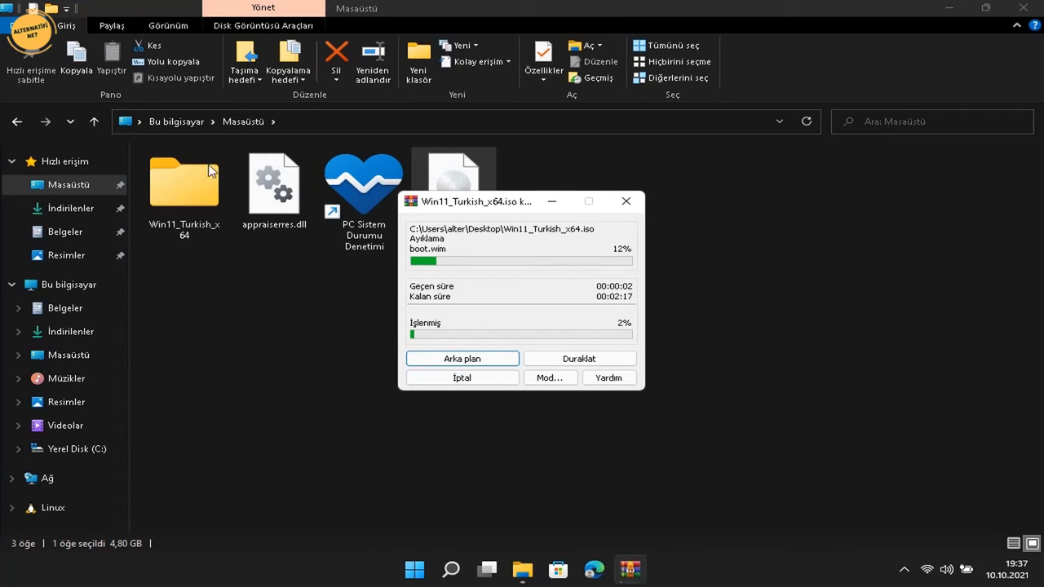
click(987, 7)
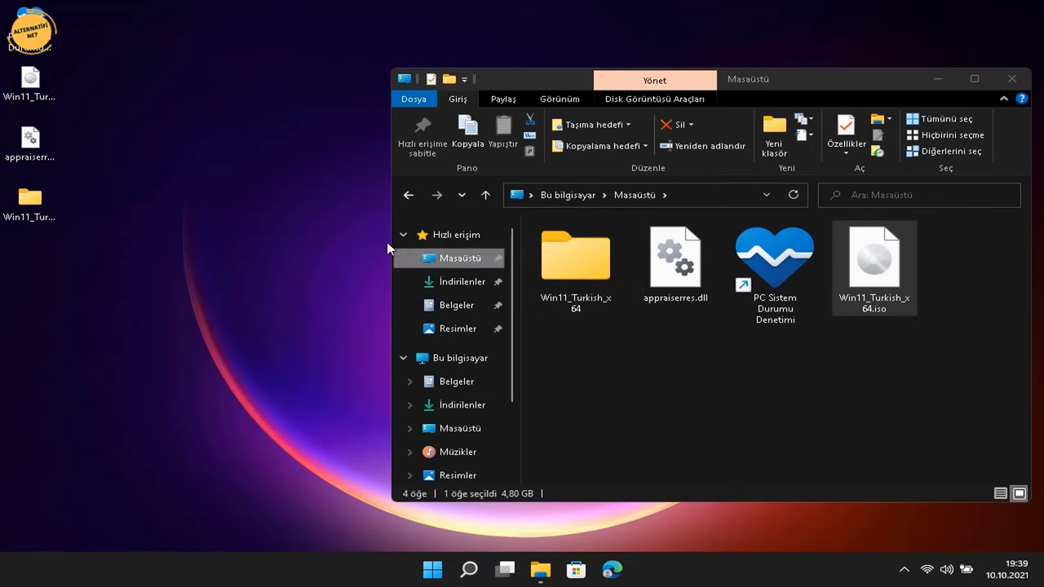
click(1011, 78)
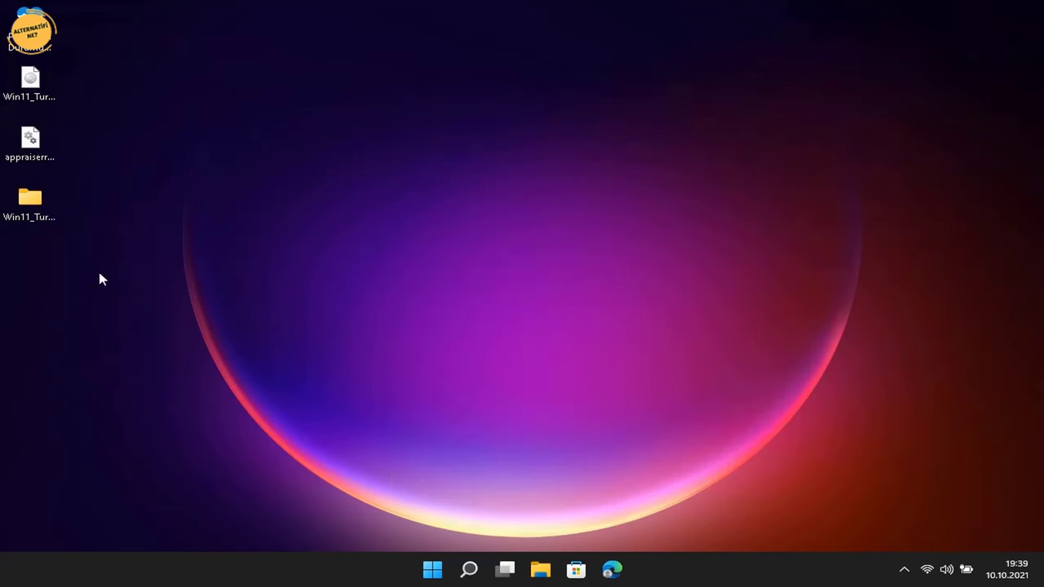
Move the edited appraiserres.dll from the desktop into the sources folder of Win11_Turkish_x64, replacing the existing file, and close the folder
double_click(37, 217)
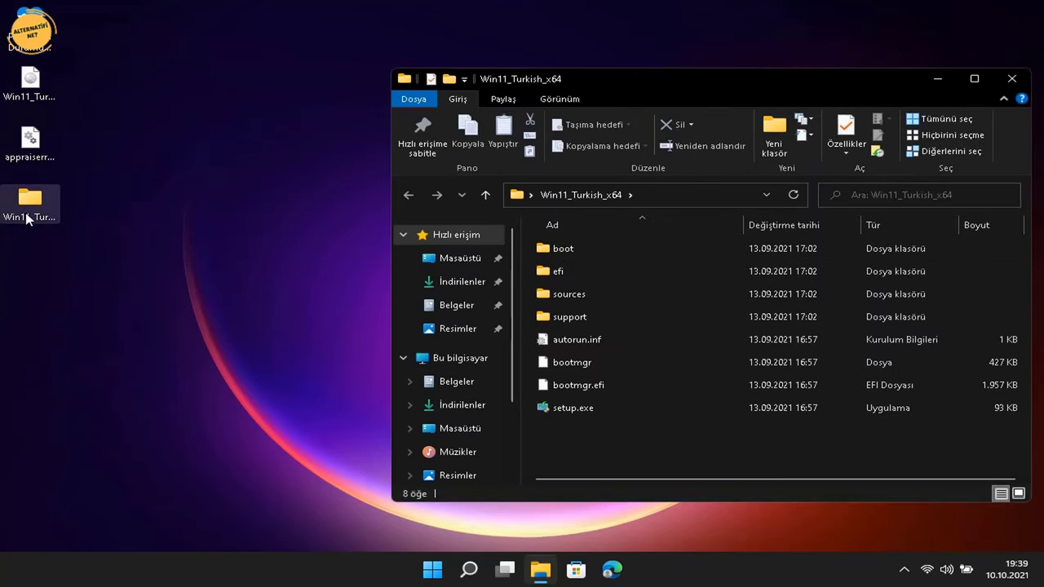
click(641, 303)
double_click(641, 304)
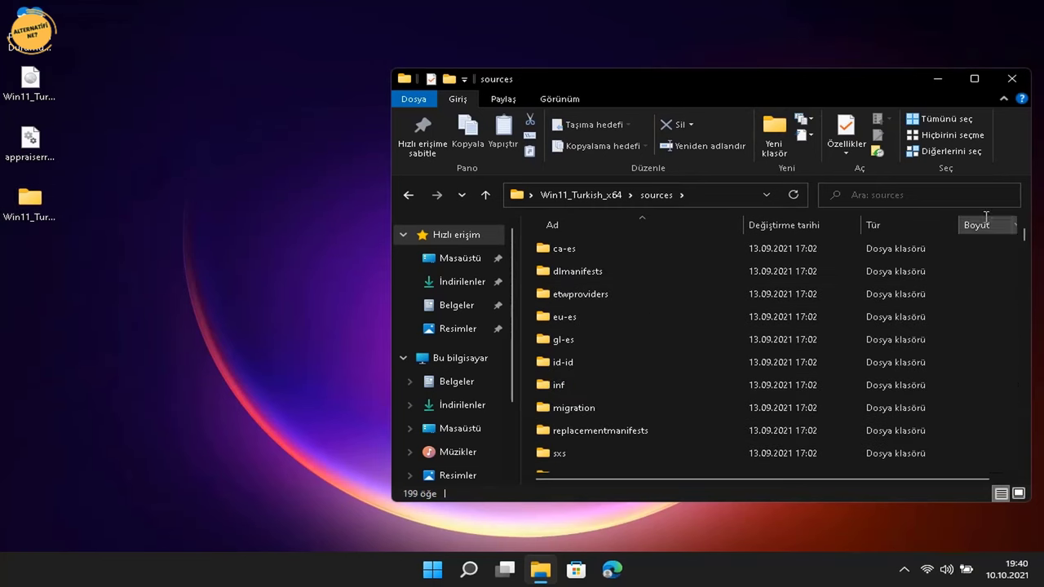
scroll(841, 300, down, 6)
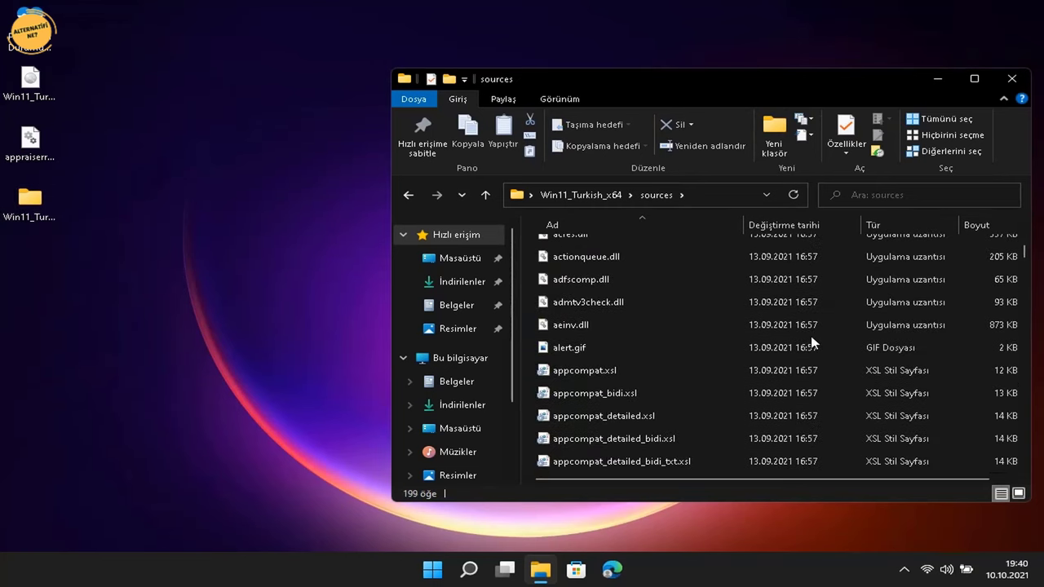
scroll(808, 341, up, 1)
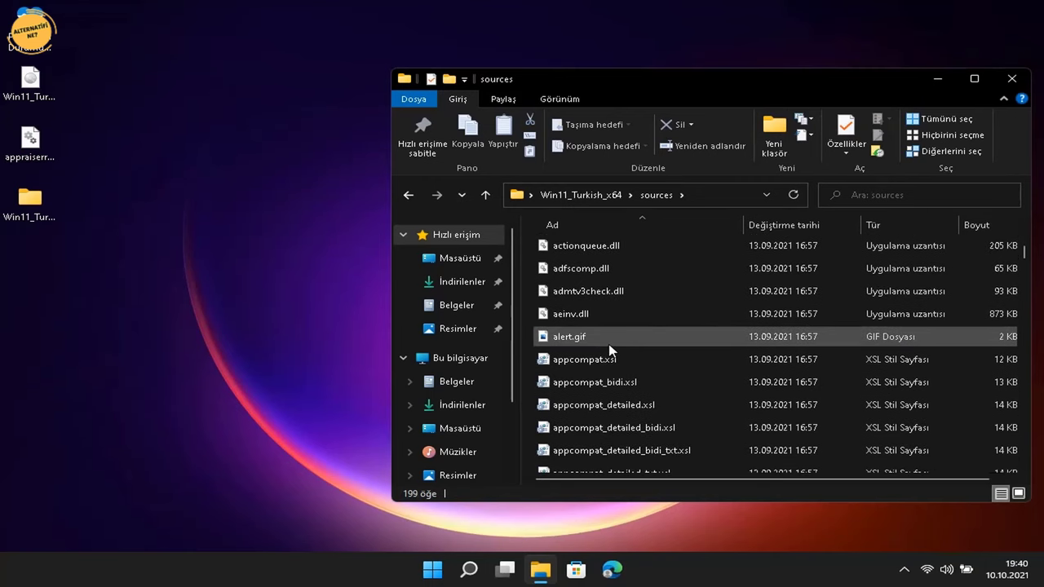
scroll(611, 359, down, 2)
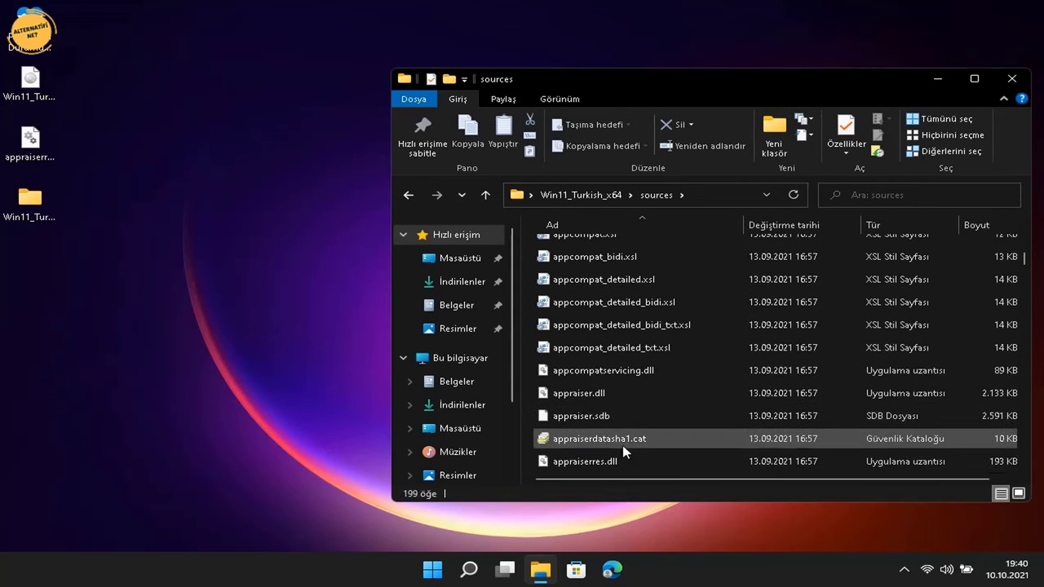
drag(35, 157, 638, 432)
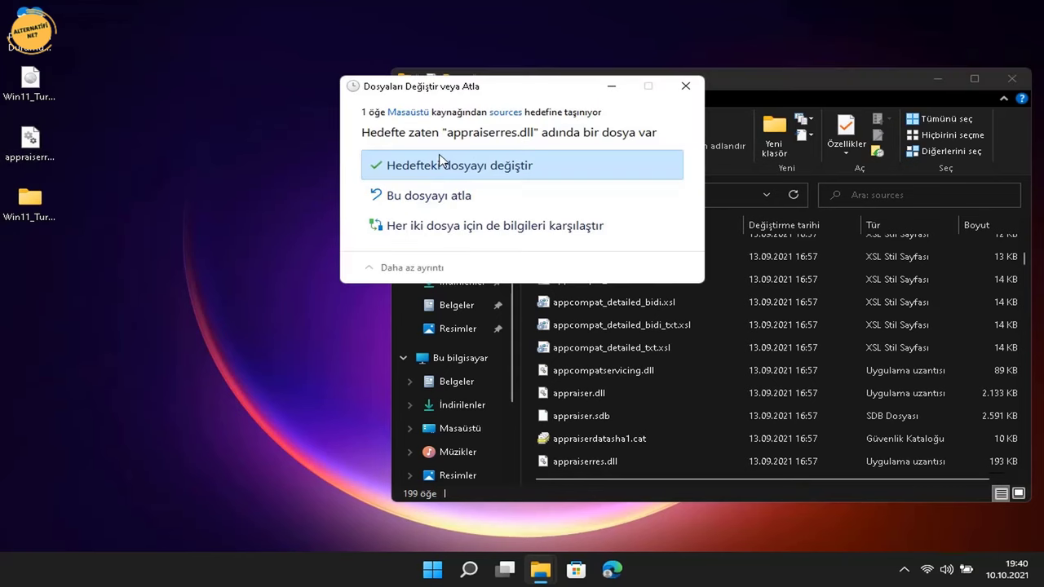
click(441, 166)
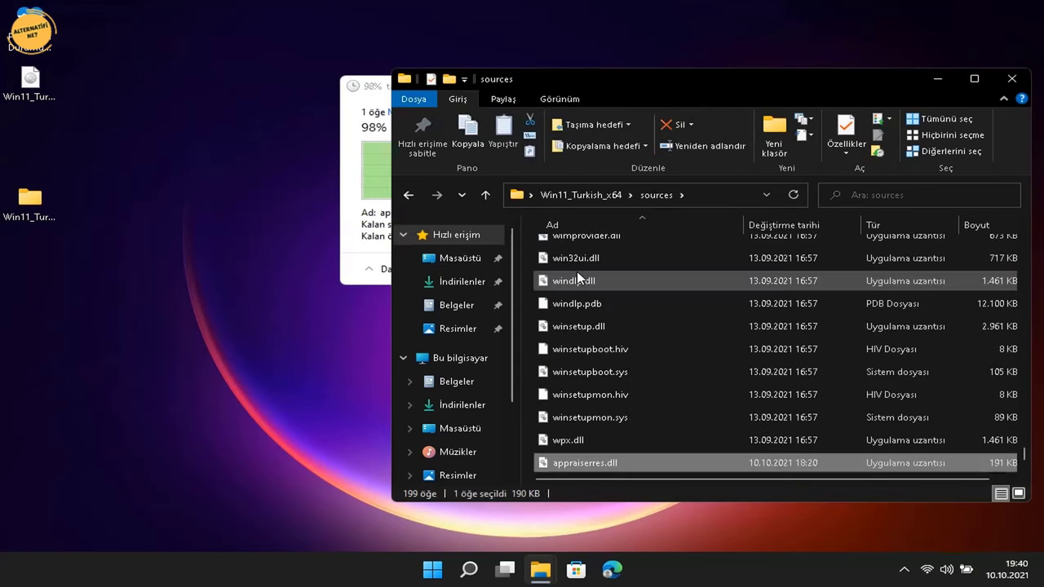
drag(745, 92, 651, 124)
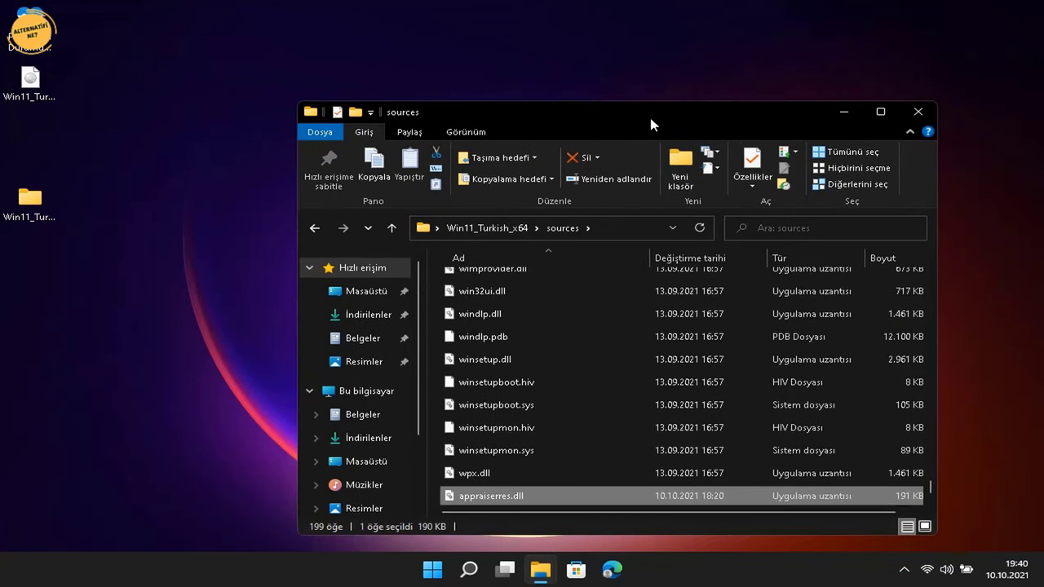
click(917, 112)
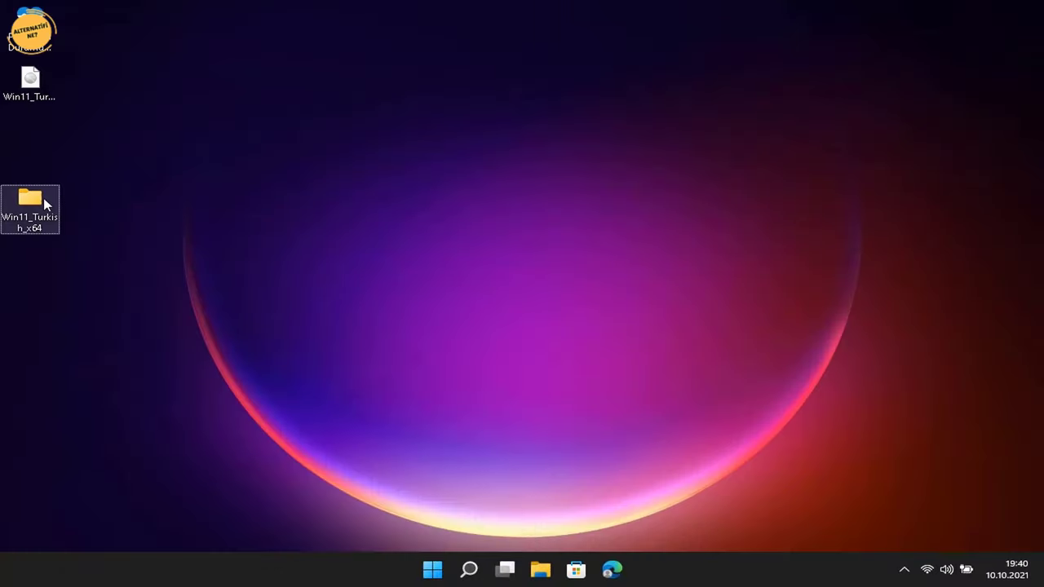
Run setup.exe from the Win11_Turkish_x64 folder and continue with the recommended download of updates, drivers and optional features
double_click(33, 201)
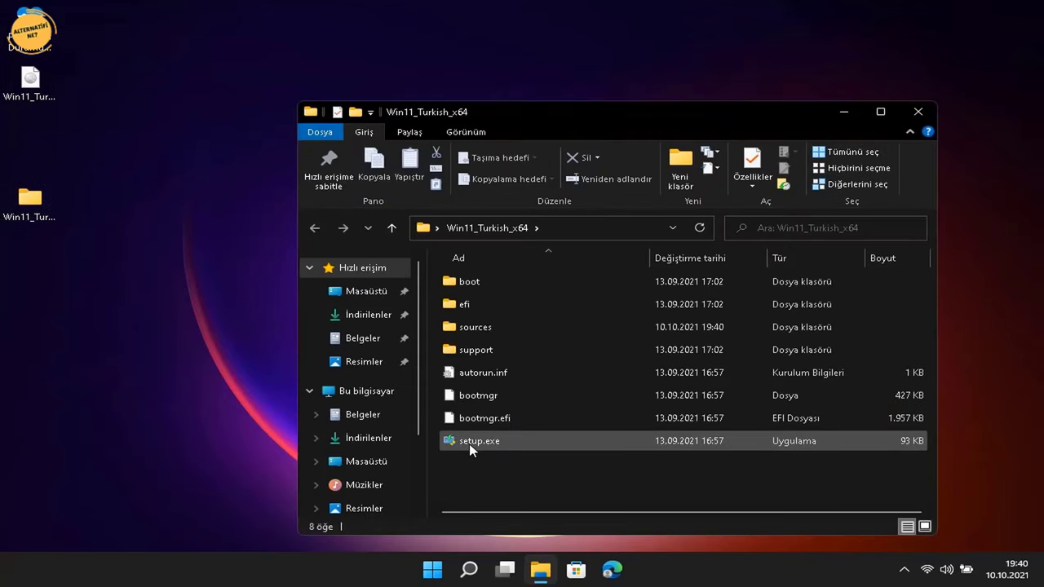
click(497, 438)
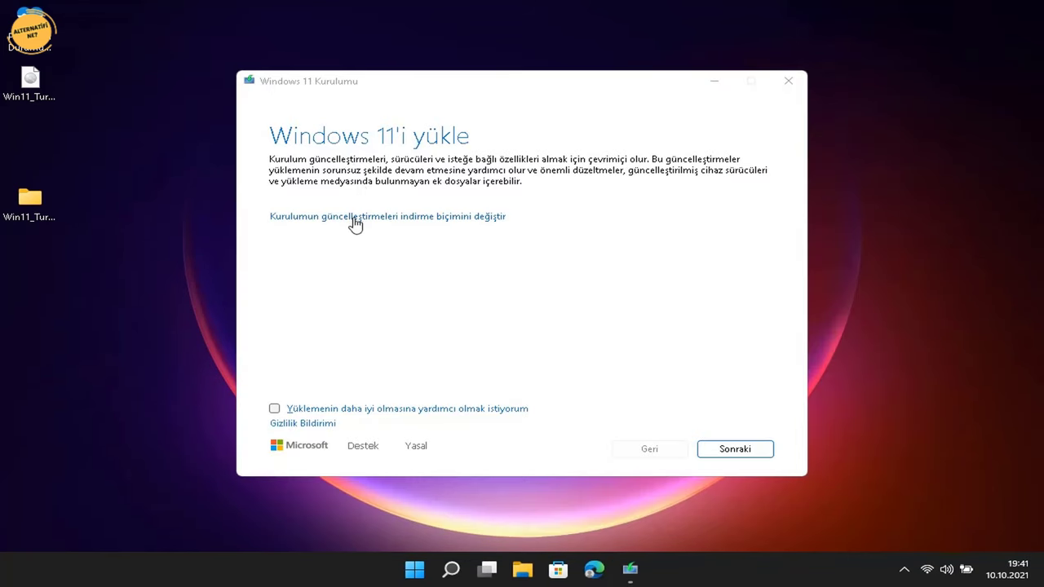
click(354, 217)
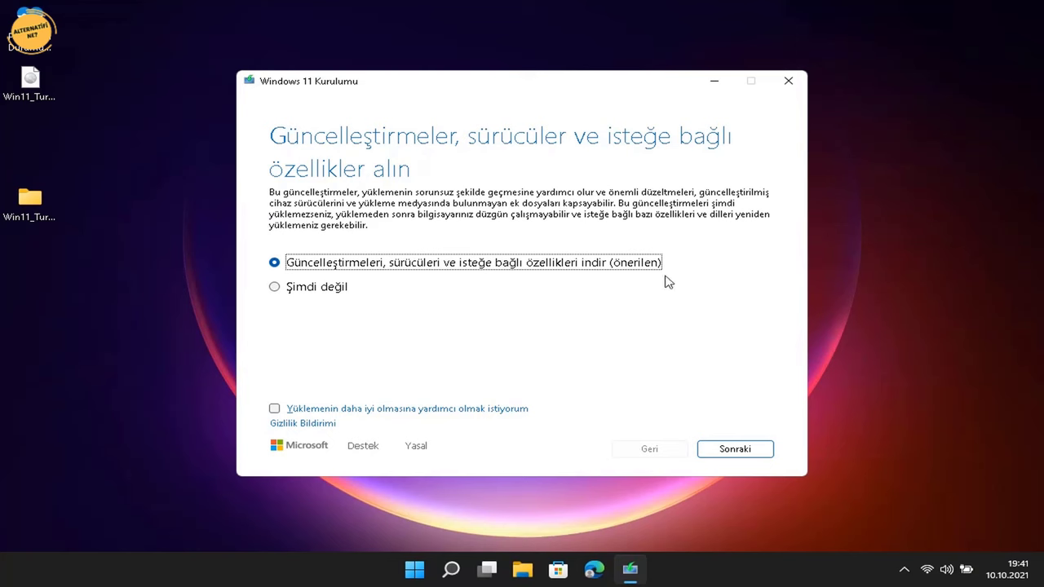
click(758, 452)
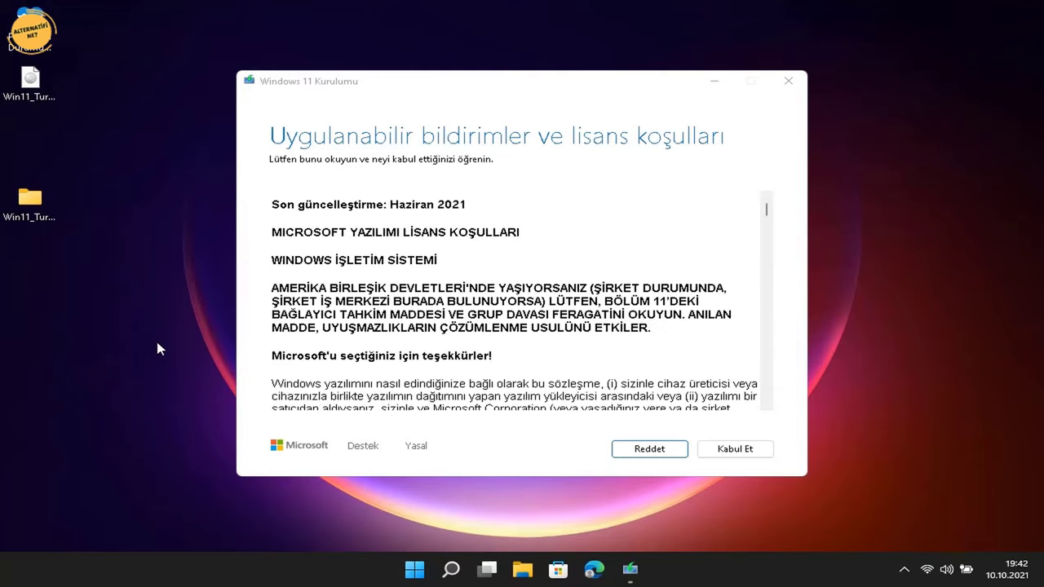
Accept the license terms, keep the option to retain personal files and apps, and start installing Windows 11 Home Single Language
scroll(555, 294, down, 2)
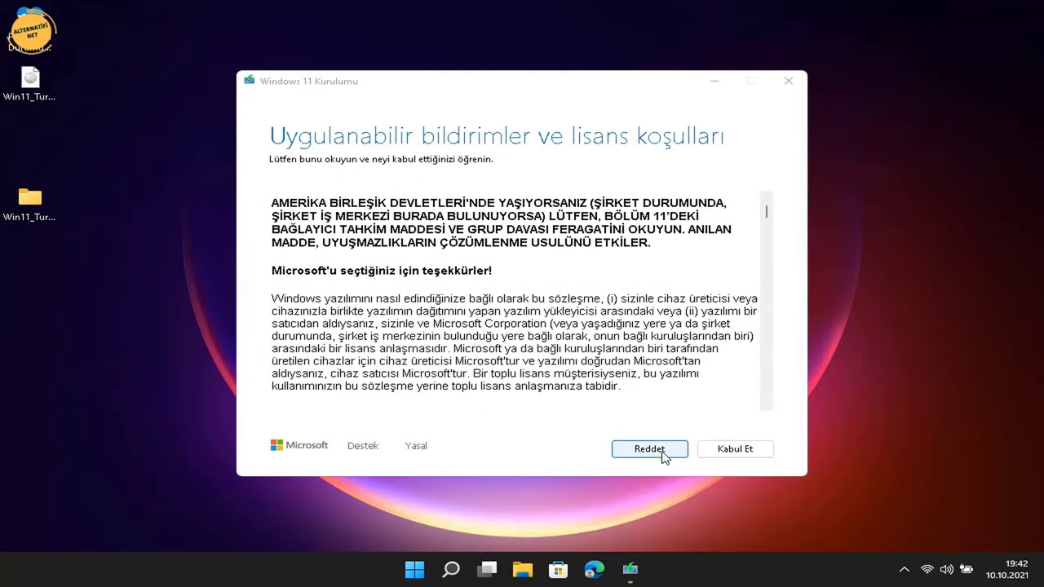
click(711, 452)
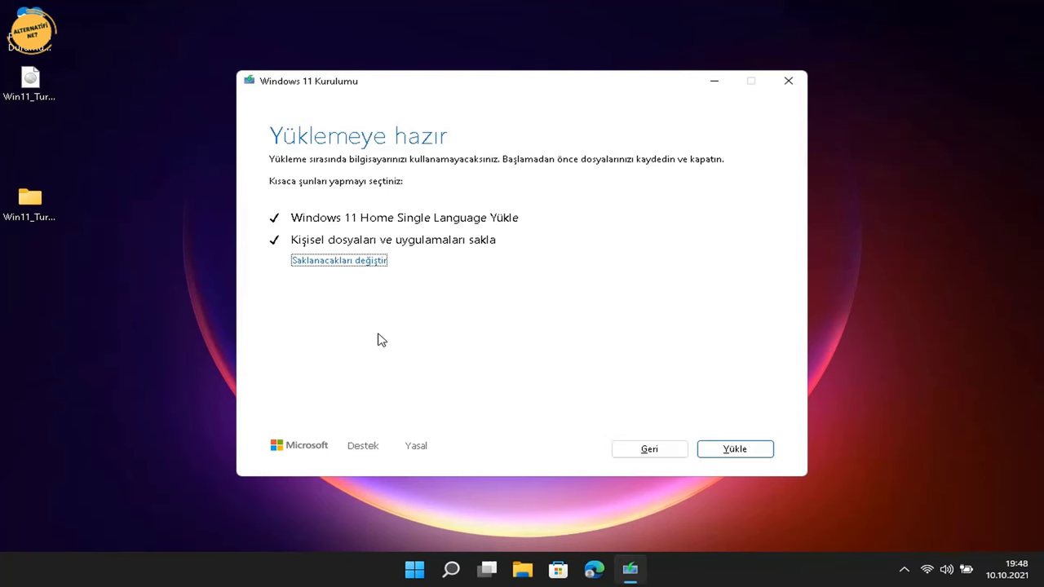
click(349, 260)
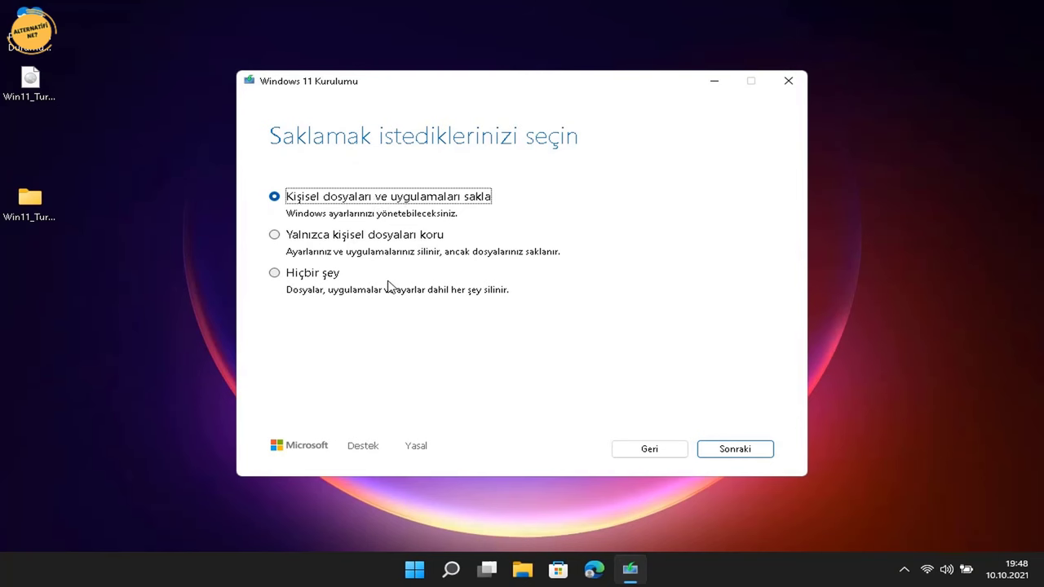
click(734, 448)
click(740, 445)
click(737, 449)
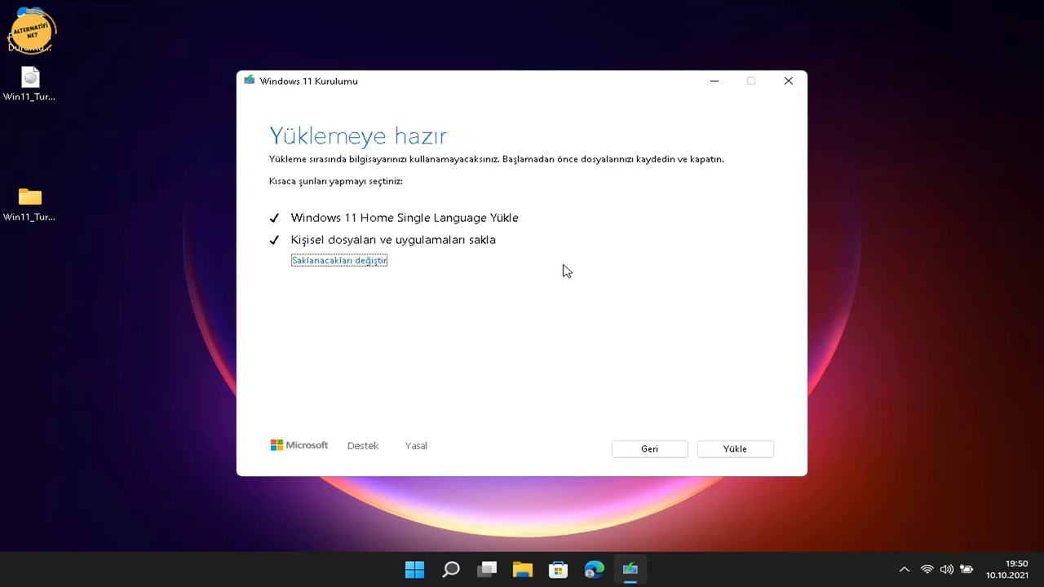
click(736, 449)
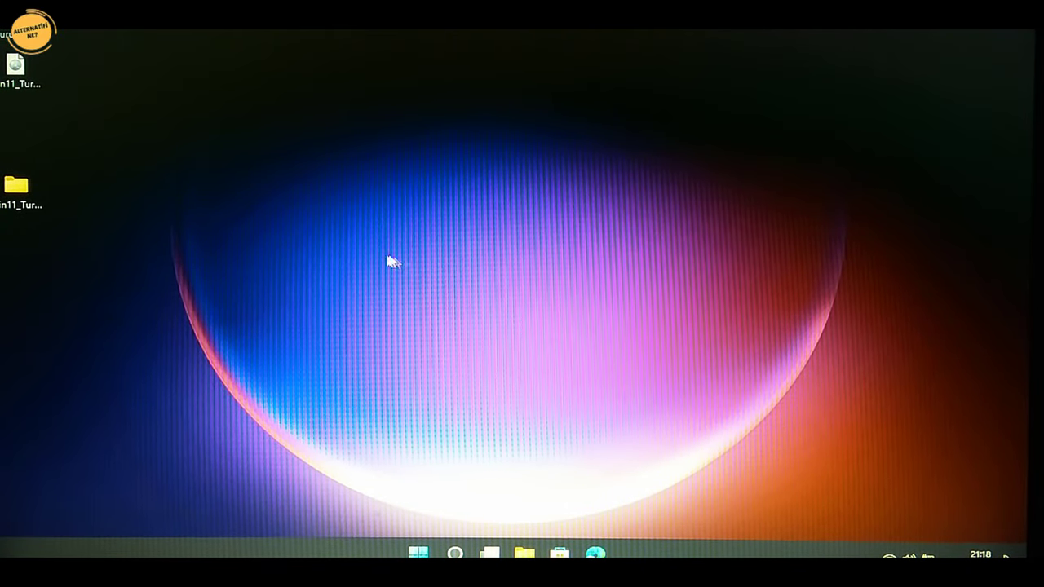
drag(382, 228, 601, 340)
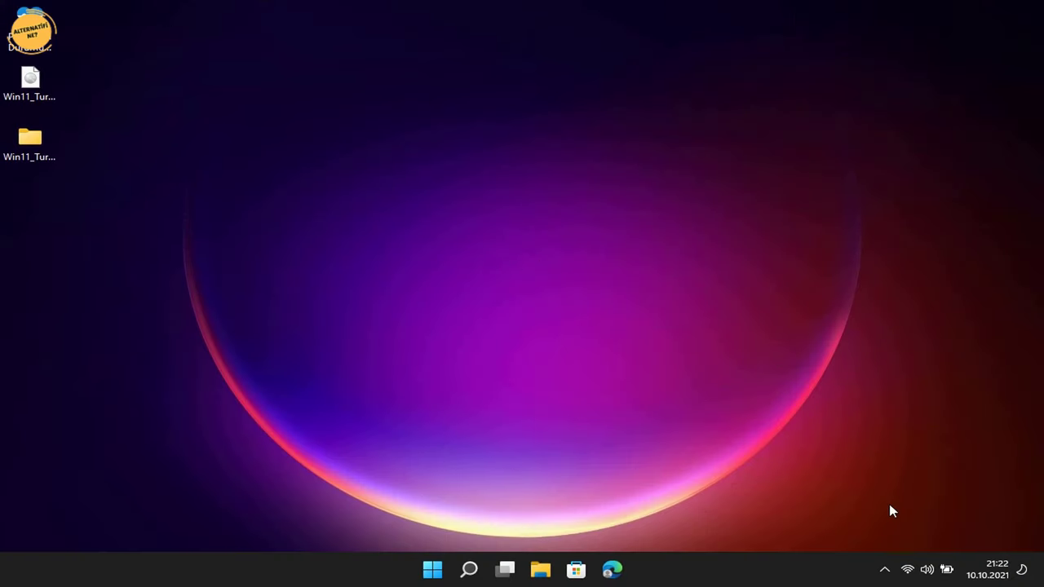
Open Windows Settings in a maximized window and go to the system's About (Hakkında) page
mouse_move(1001, 563)
click(432, 569)
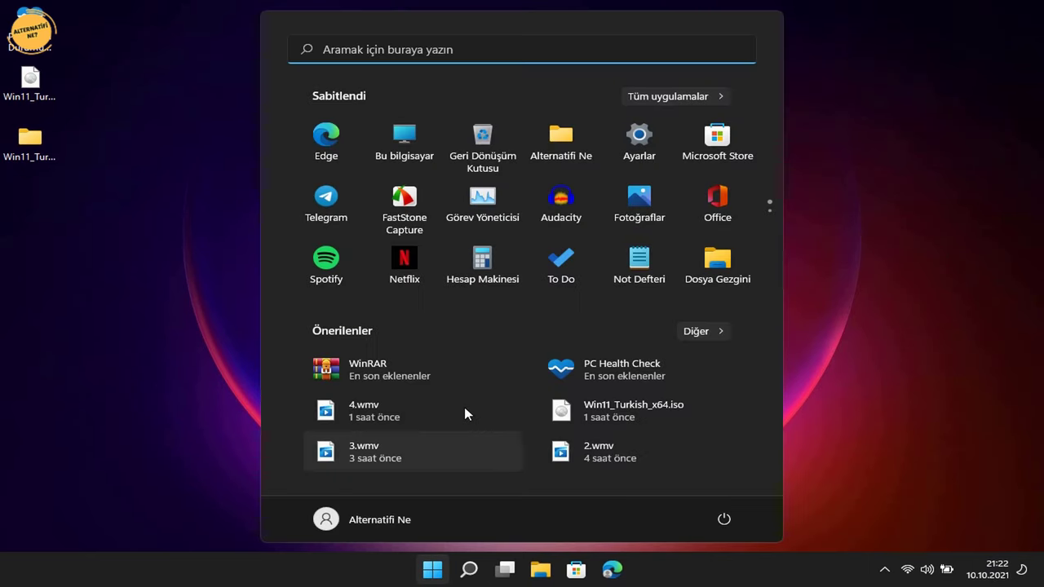
click(639, 139)
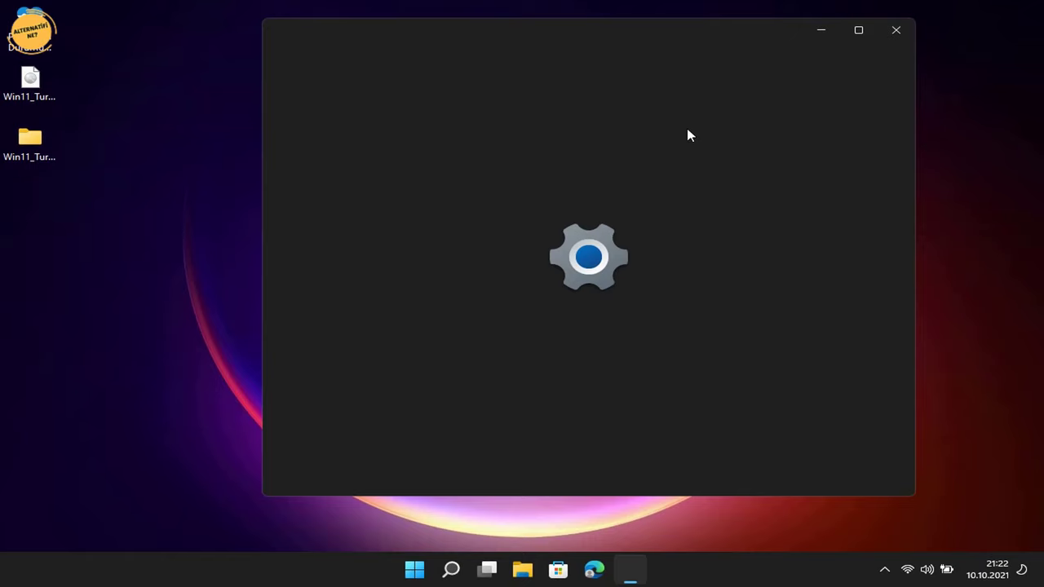
click(857, 30)
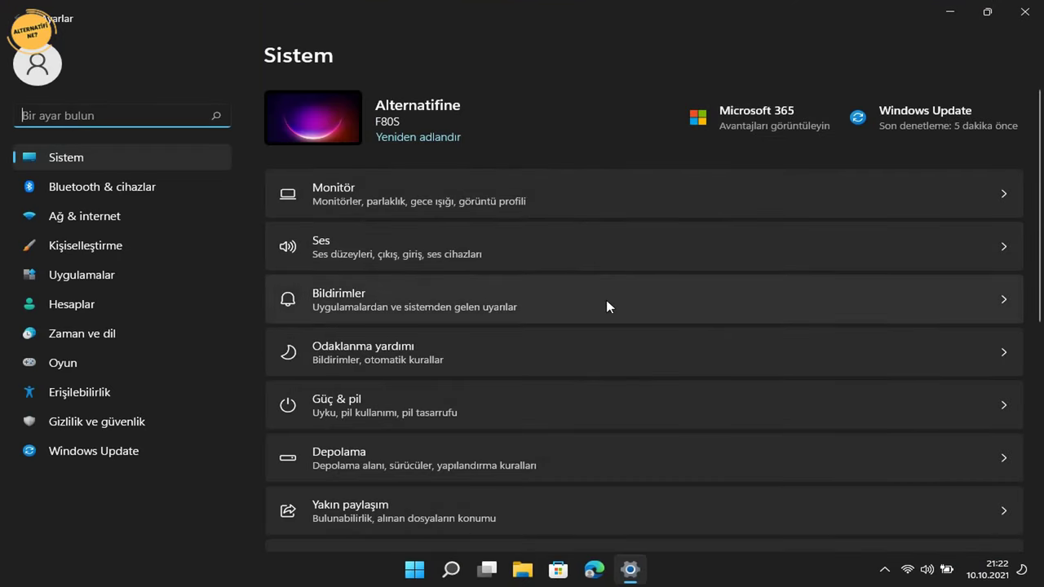
scroll(607, 307, down, 5)
click(490, 493)
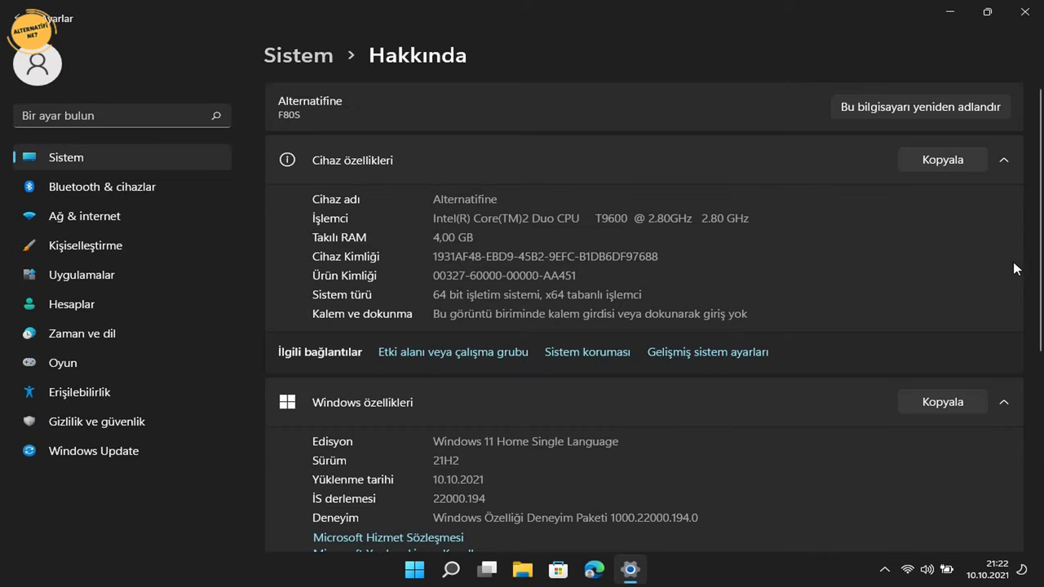
Examine the Windows specifications on the About page, checking the OS build, experience pack and edition
scroll(1019, 268, down, 2)
double_click(468, 427)
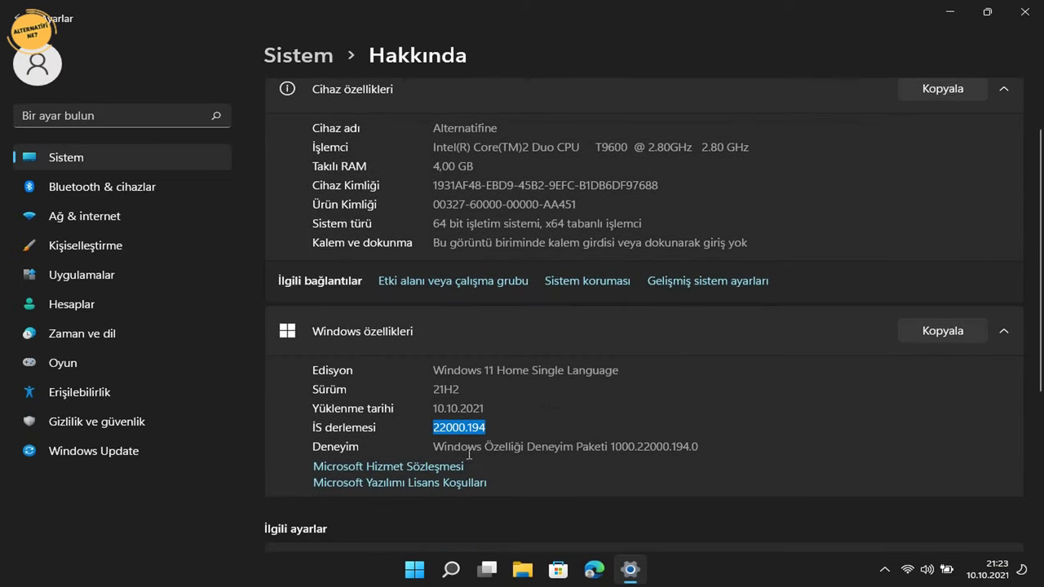
drag(467, 447, 704, 448)
click(708, 451)
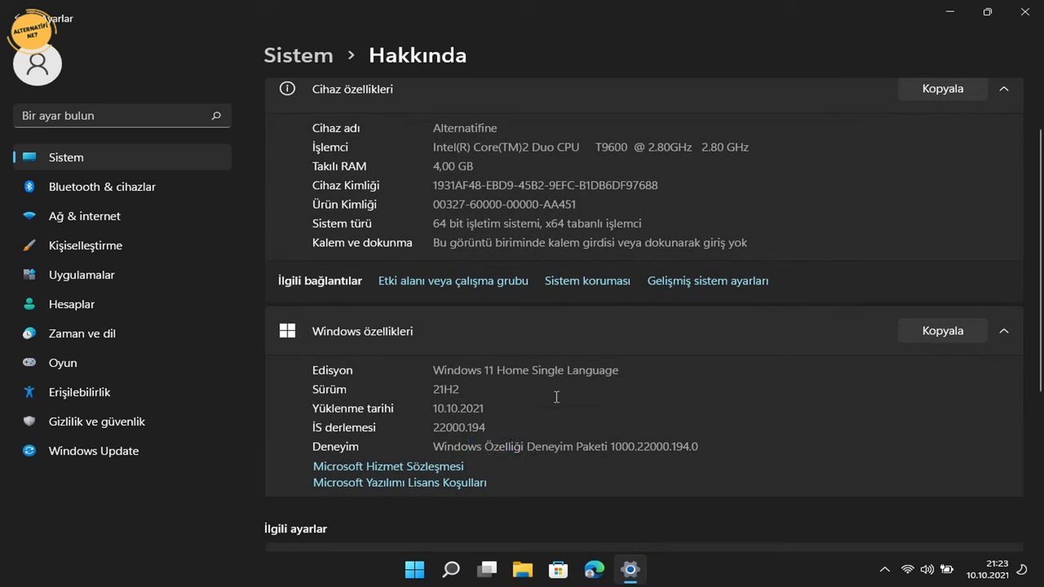
drag(463, 371, 620, 372)
click(717, 446)
scroll(717, 440, up, 2)
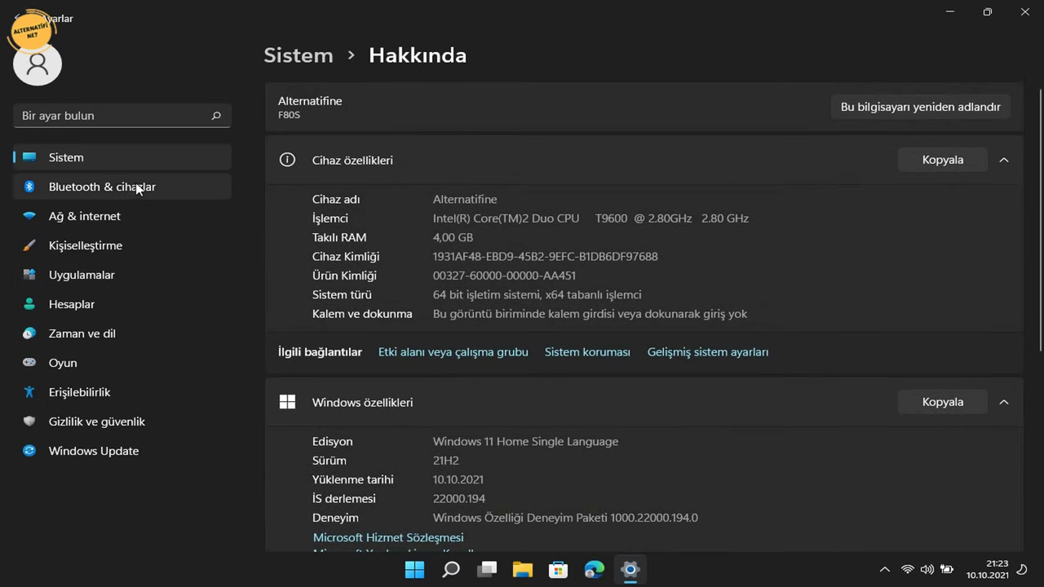
Download the pending Windows Update items KB2267602 and KB5005635, and restore the Settings window to its smaller size
click(143, 447)
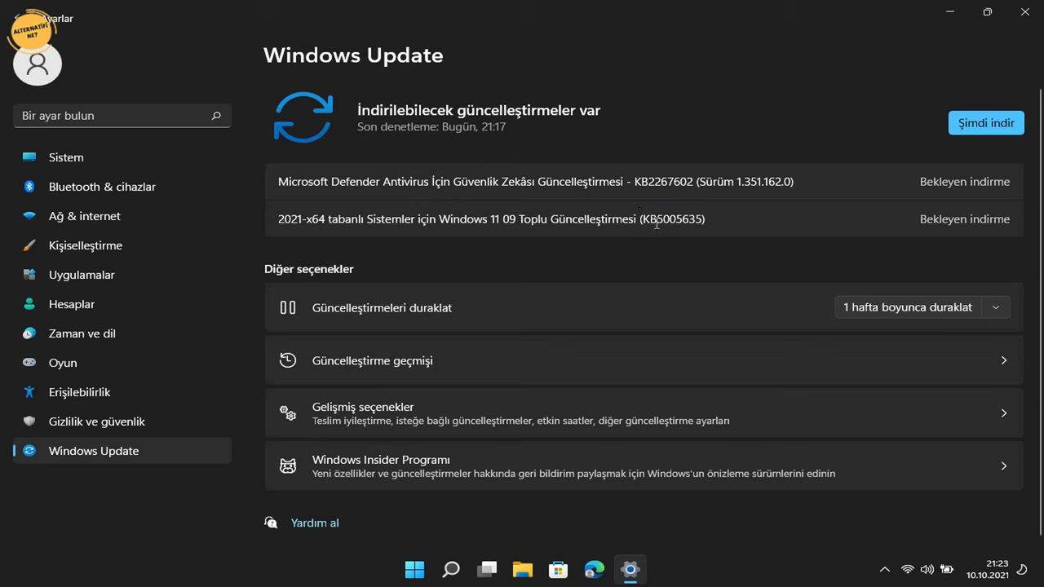
drag(686, 232, 453, 214)
click(554, 248)
click(985, 122)
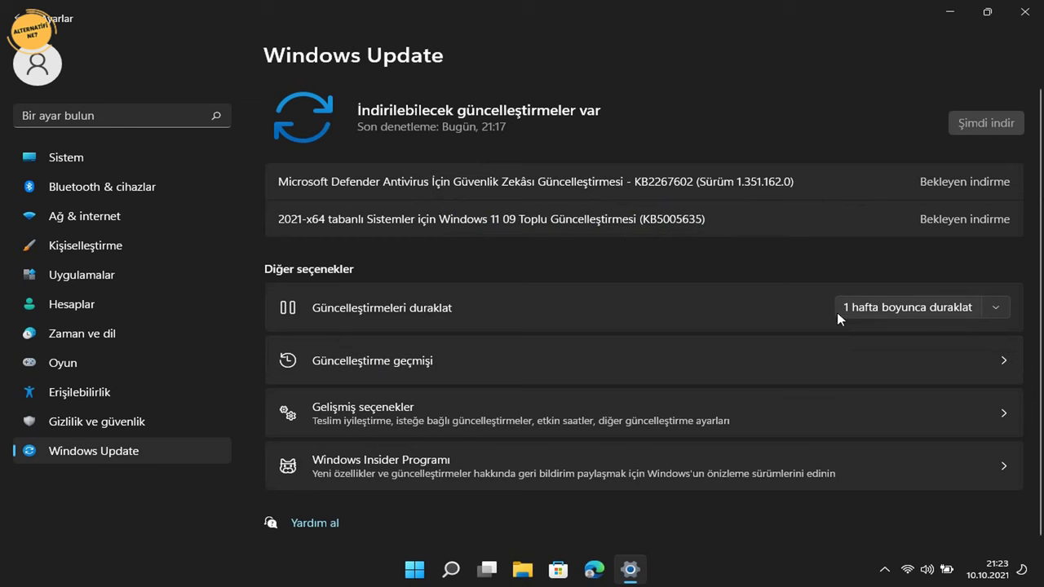
click(987, 11)
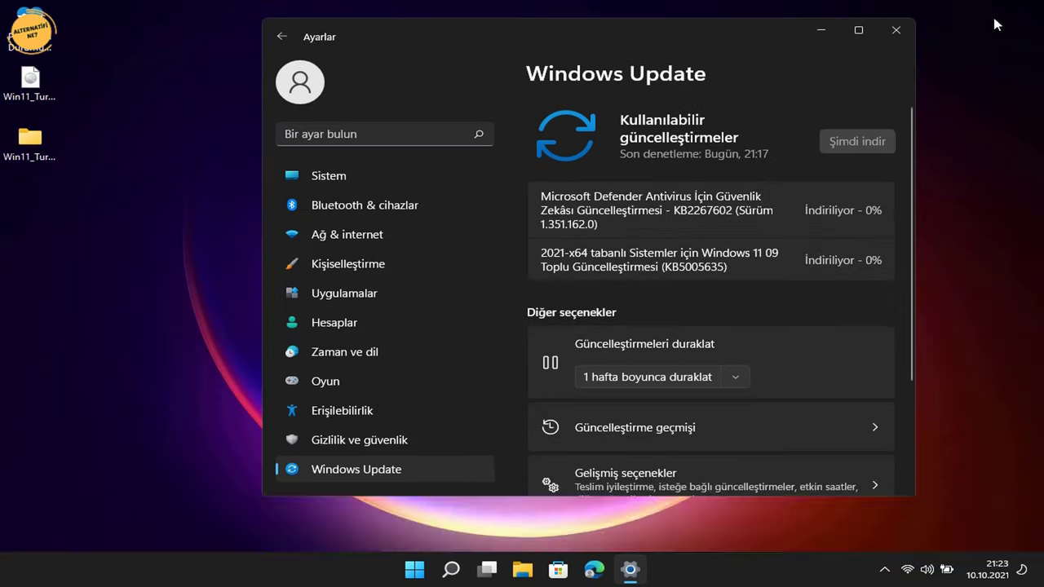